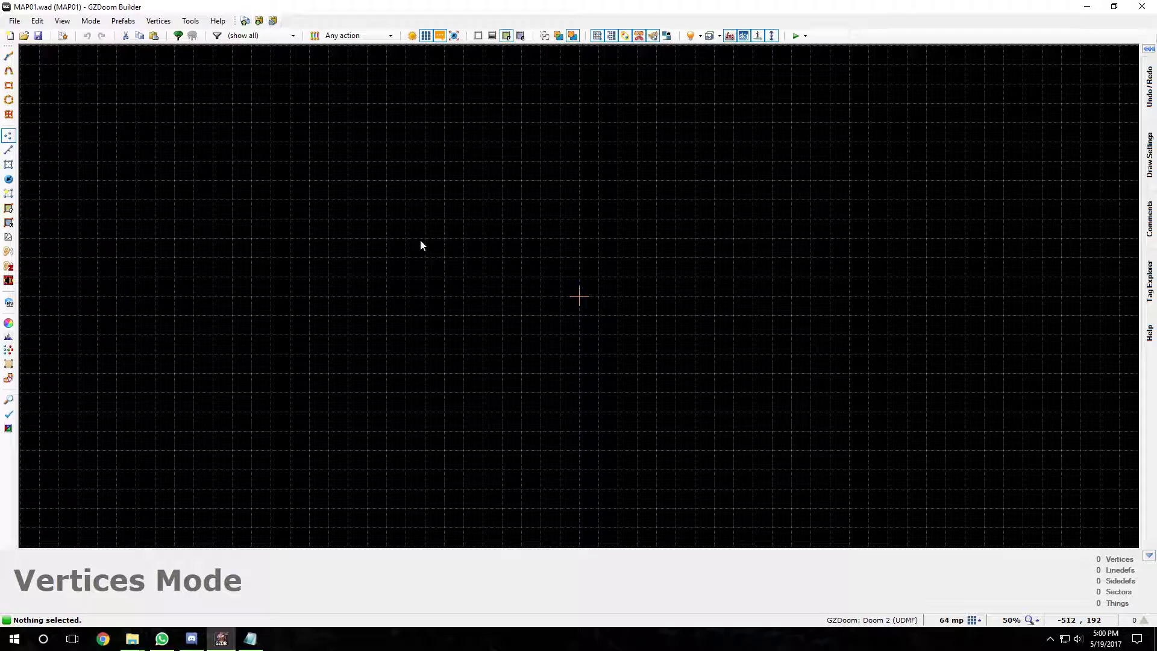
- Draw a large rectangular room sector around the map origin, about 1024 units on its short side, and preview it in 3D
left_click(9, 85)
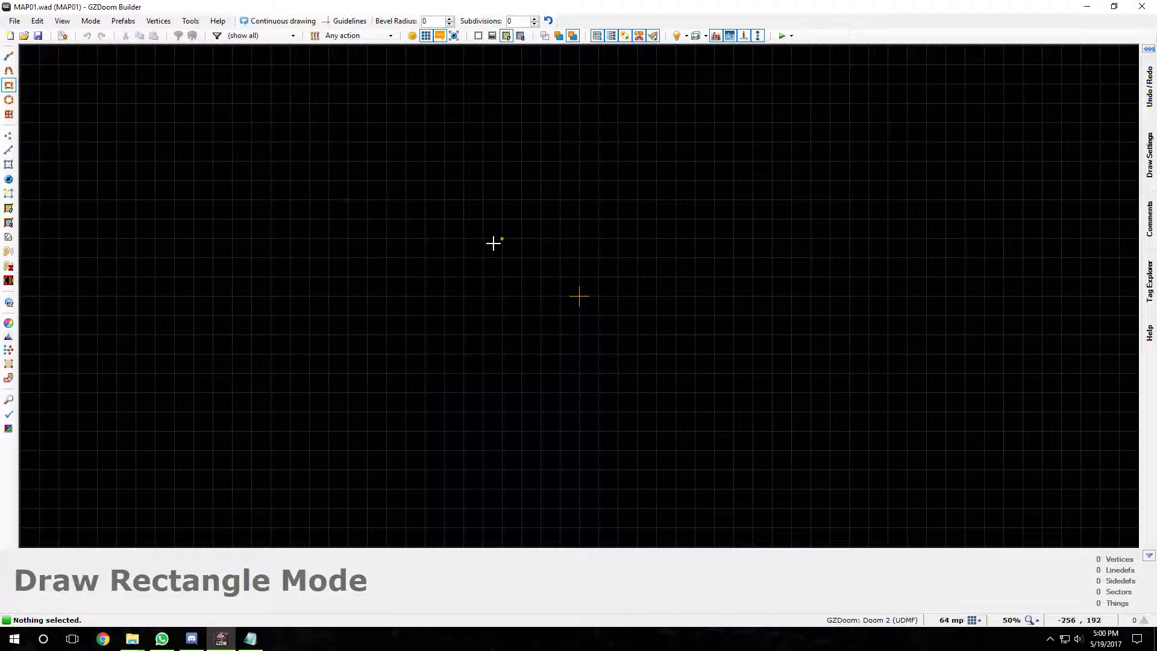
left_click_drag(232, 162, 964, 469)
key("q")
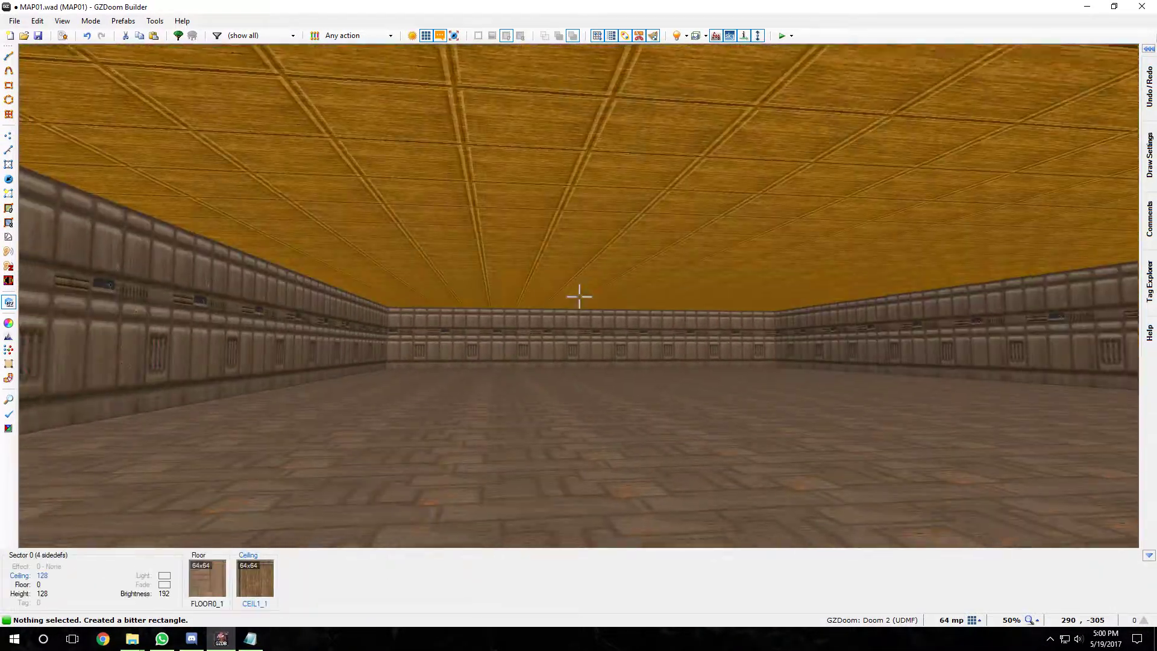
key("q")
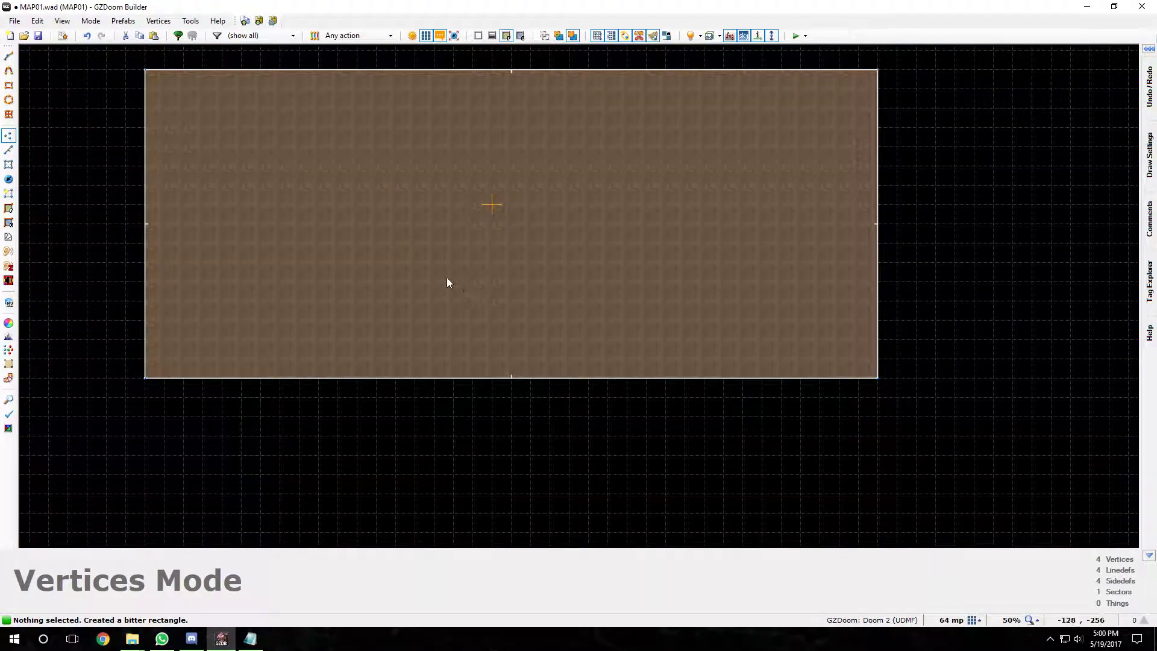
- Draw an eight-sided ellipse sector as a regular octagon inside the room, to the west of the map origin
key("Up")
key("Left")
left_click(8, 99)
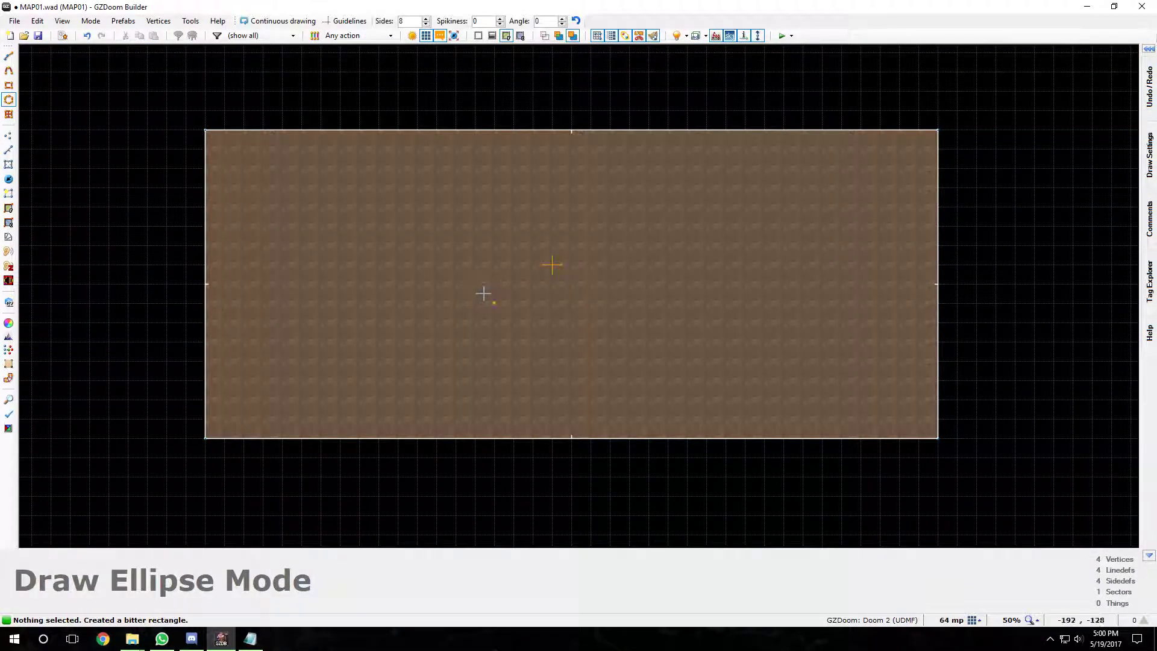
left_click_drag(341, 207, 456, 322)
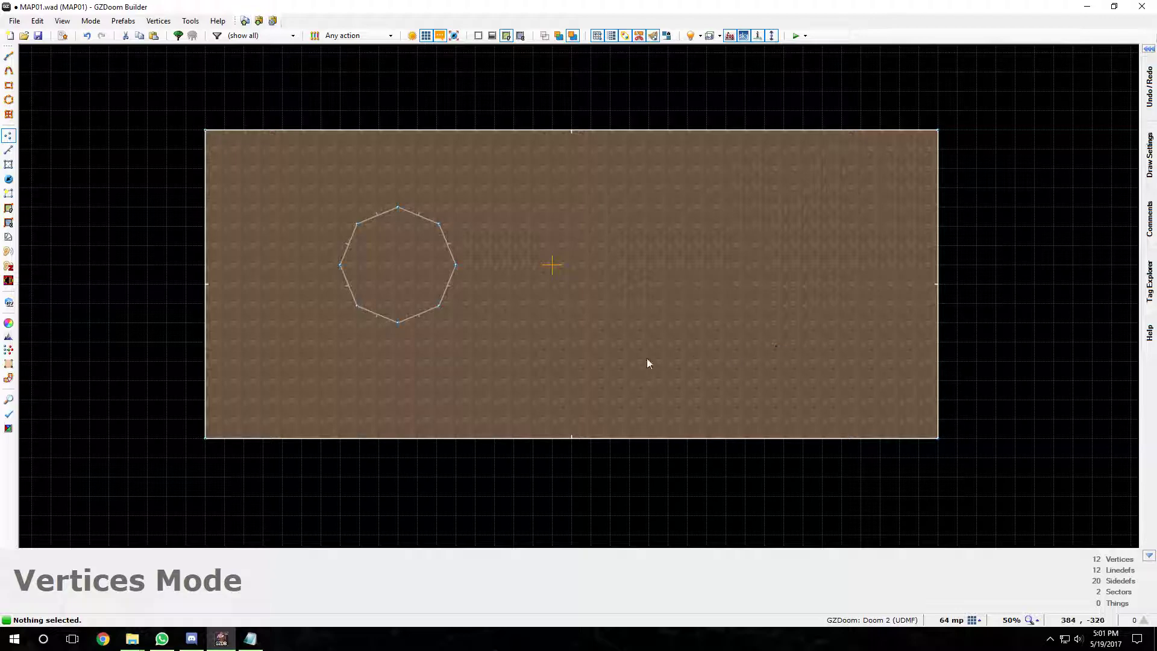
- Lower the floor of the octagonal sector to -128 in the 3D view to form a pit
key("s")
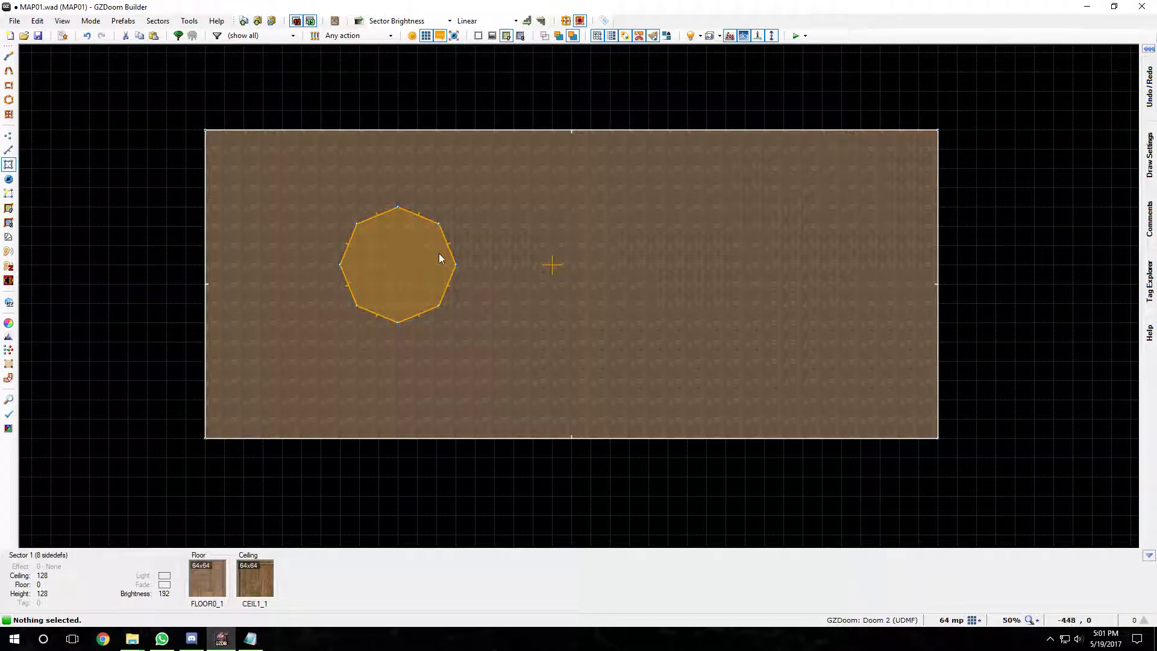
key("q")
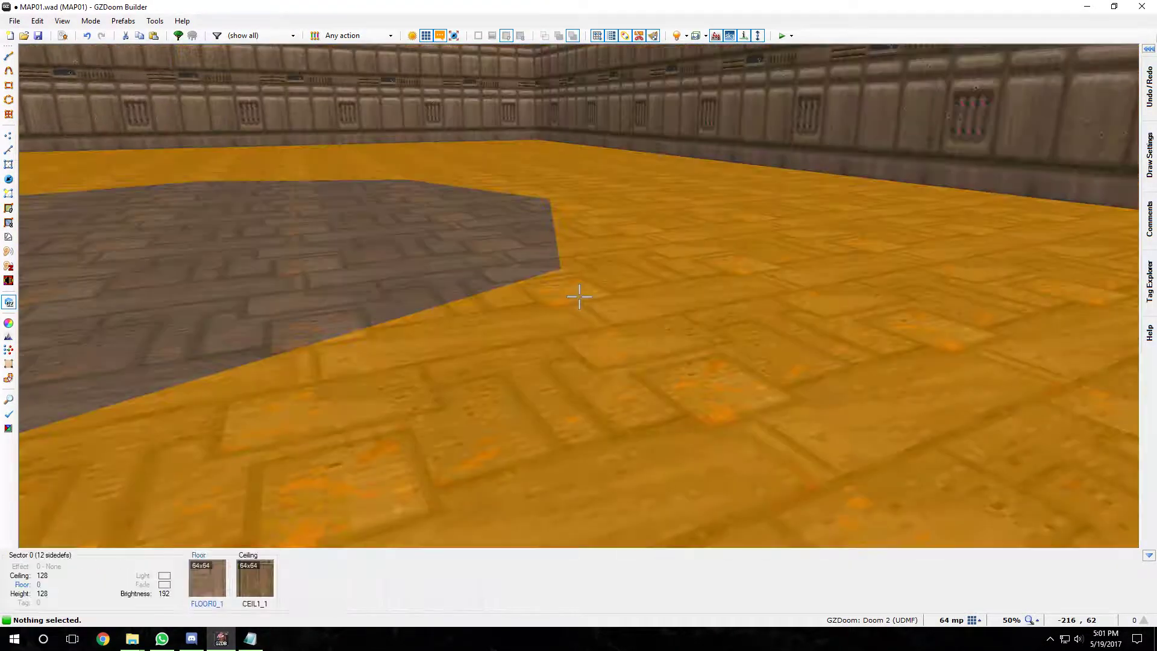
key("e")
key("d")
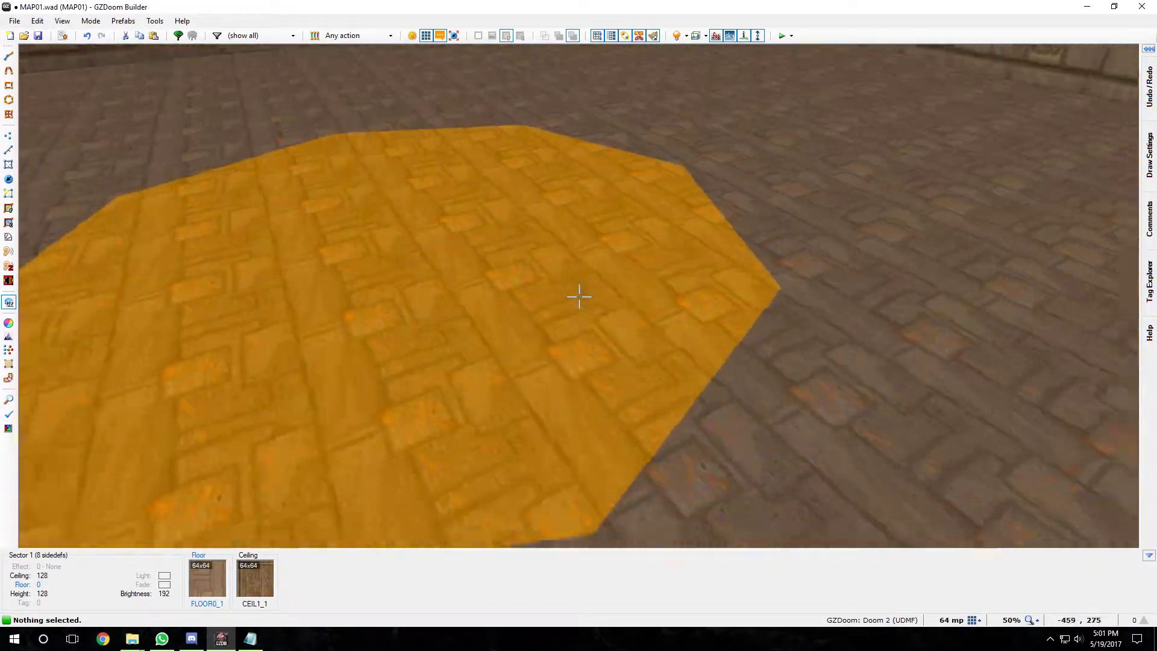
scroll(578, 296, "down", 9)
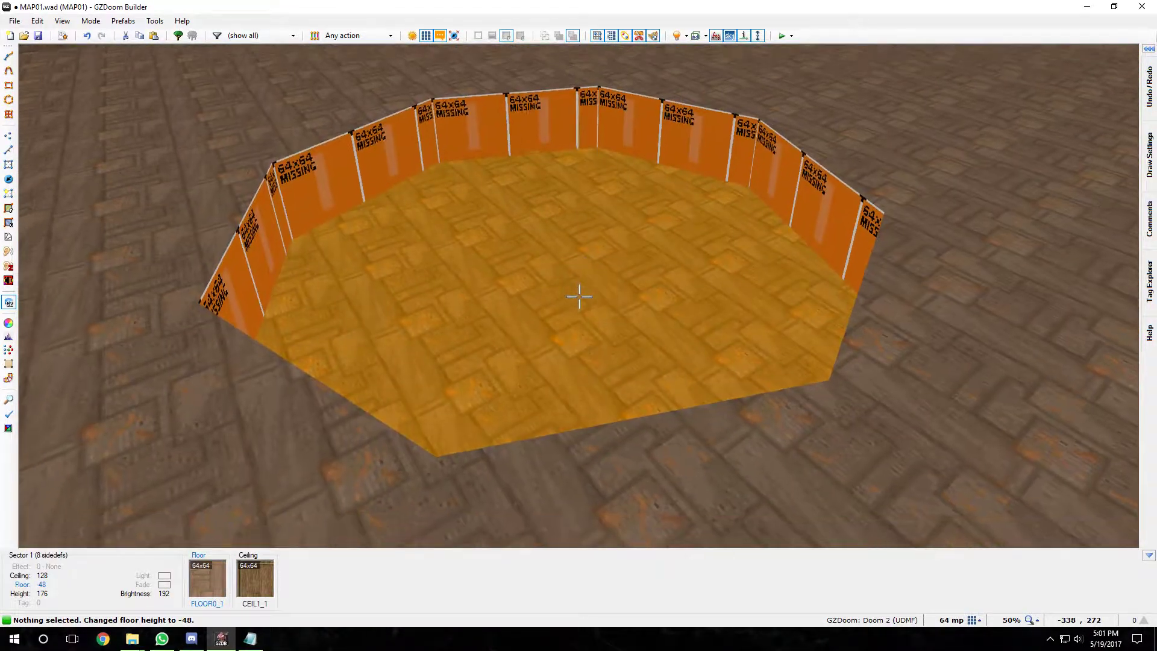
scroll(578, 297, "down", 1)
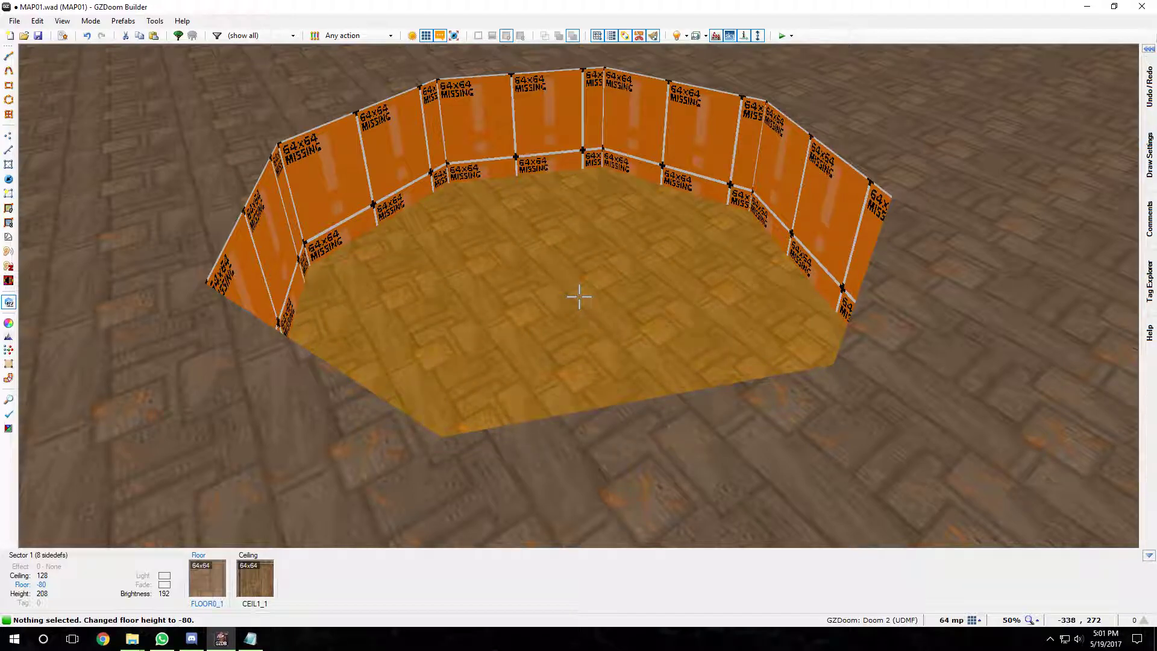
scroll(579, 297, "down", 3)
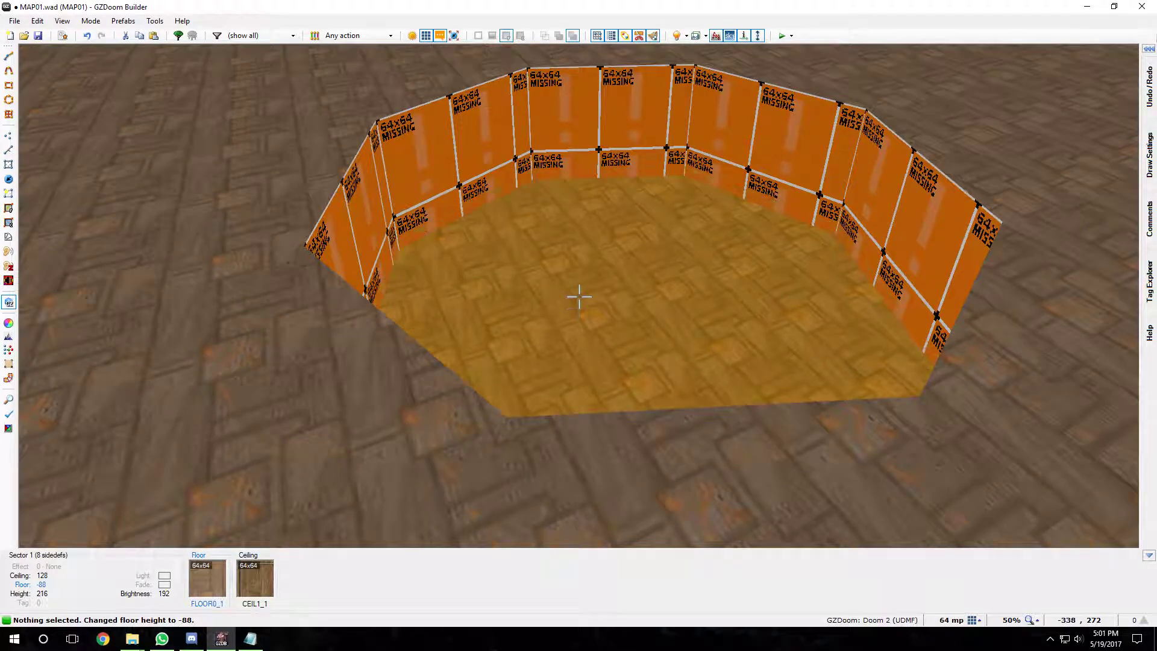
scroll(579, 297, "down", 3)
right_click(579, 296)
left_click(250, 276)
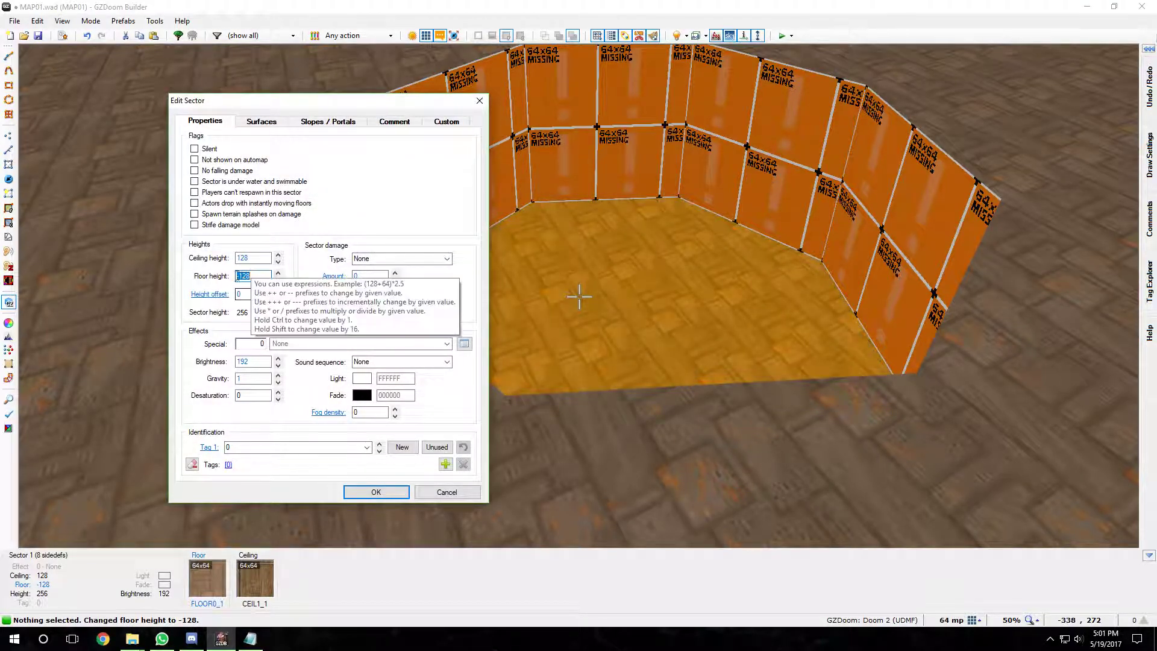
left_click(441, 496)
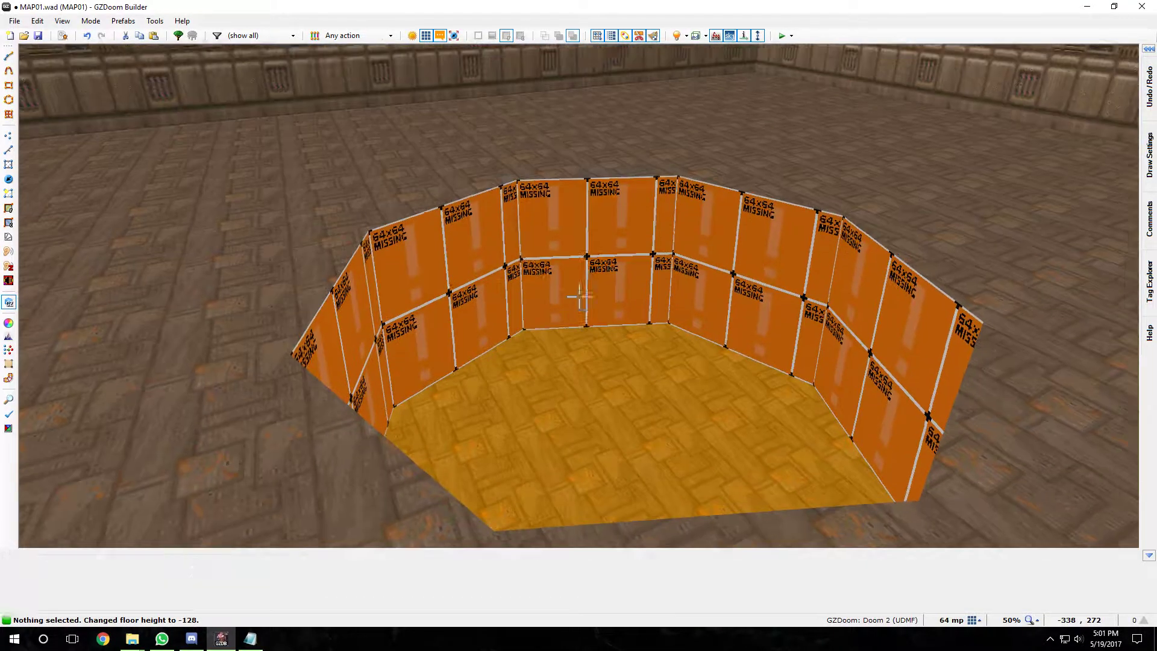
- Deepen the octagonal pit by lowering its floor to -176
scroll(579, 296, "down", 6)
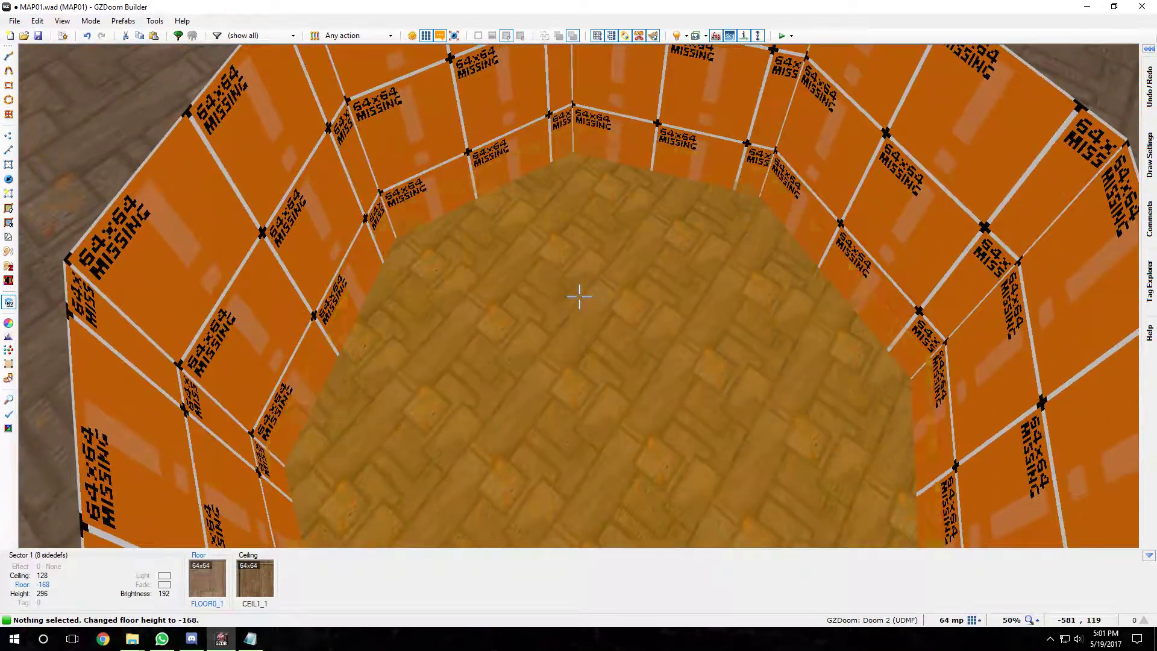
key("d")
key("e")
key("d")
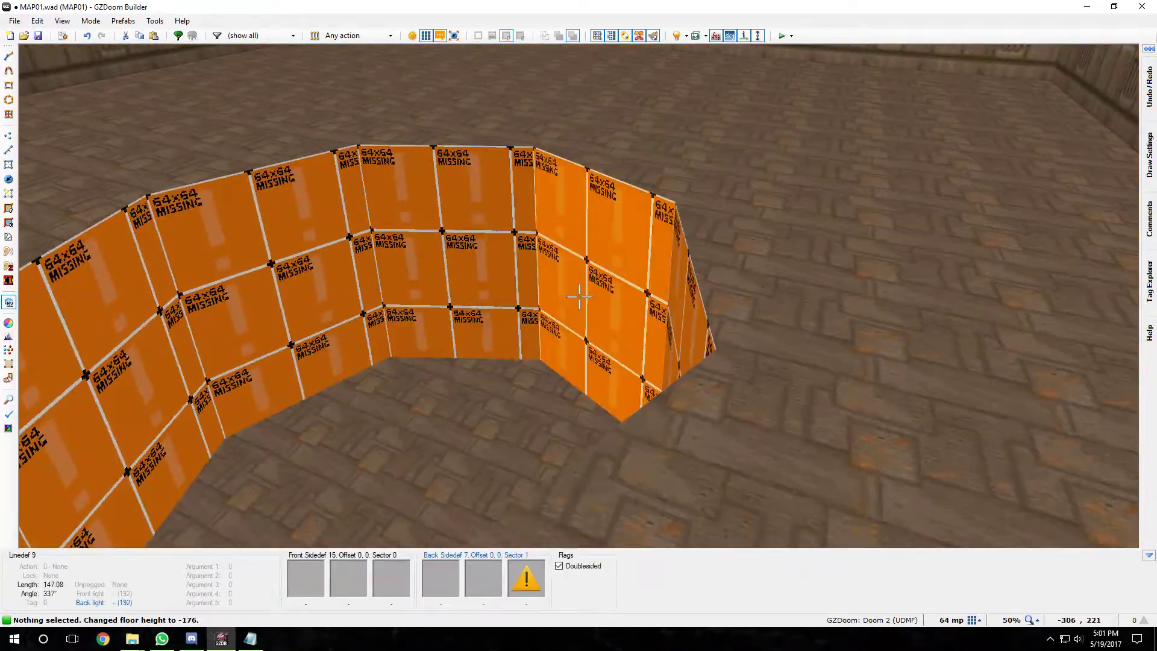
- Copy the STARTAN2 texture from the room's wall onto all the untextured pit walls and return to the 2D map
key("e")
key("d")
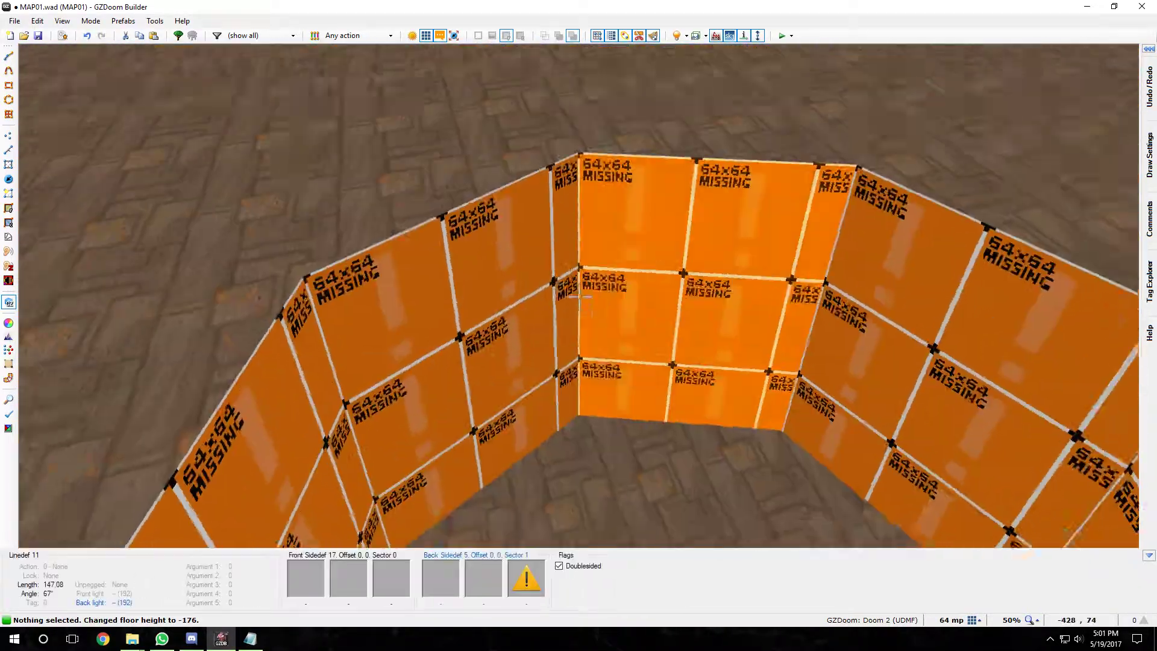
key("e")
key("s")
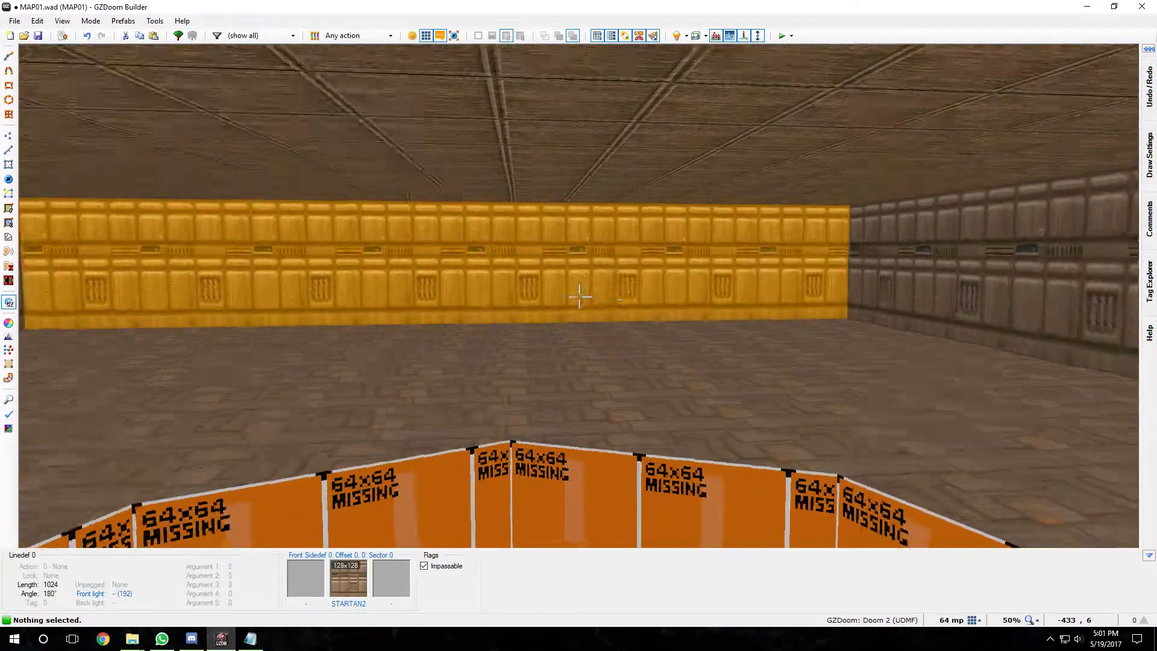
key("ctrl+c")
key("ctrl+v")
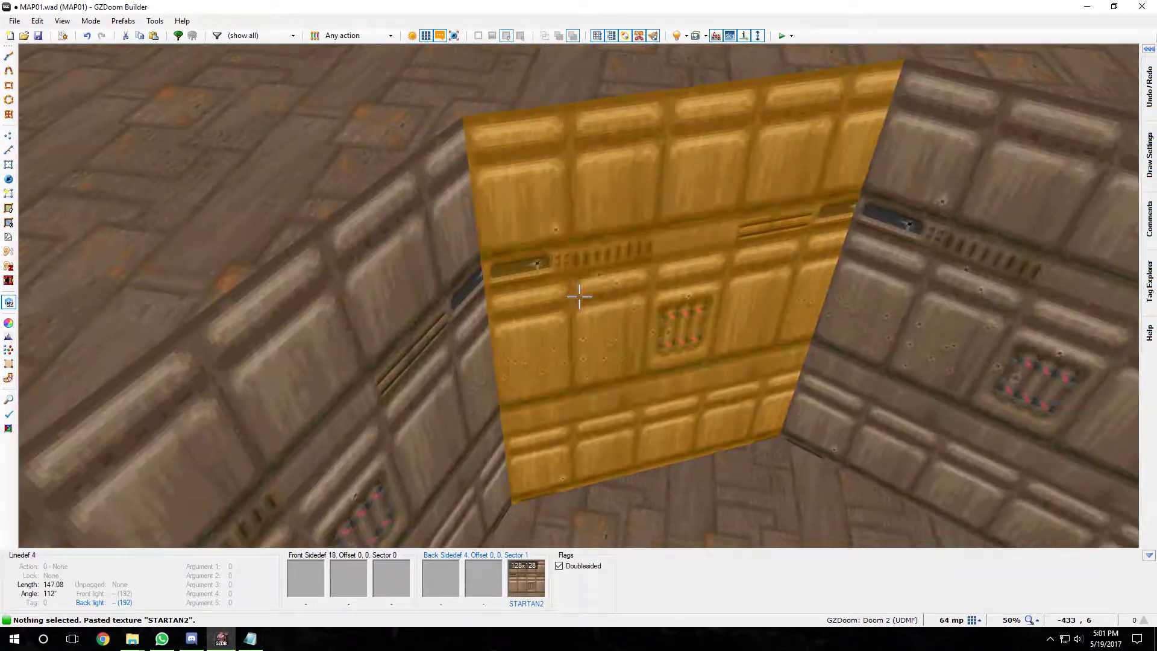
key("d")
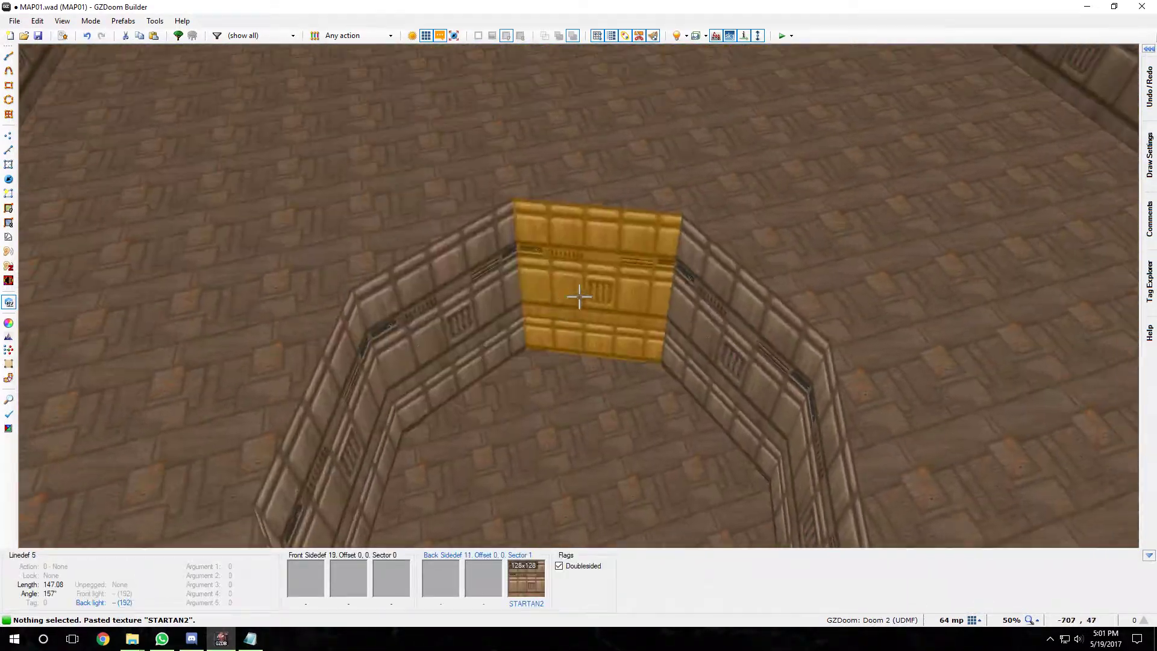
key("w")
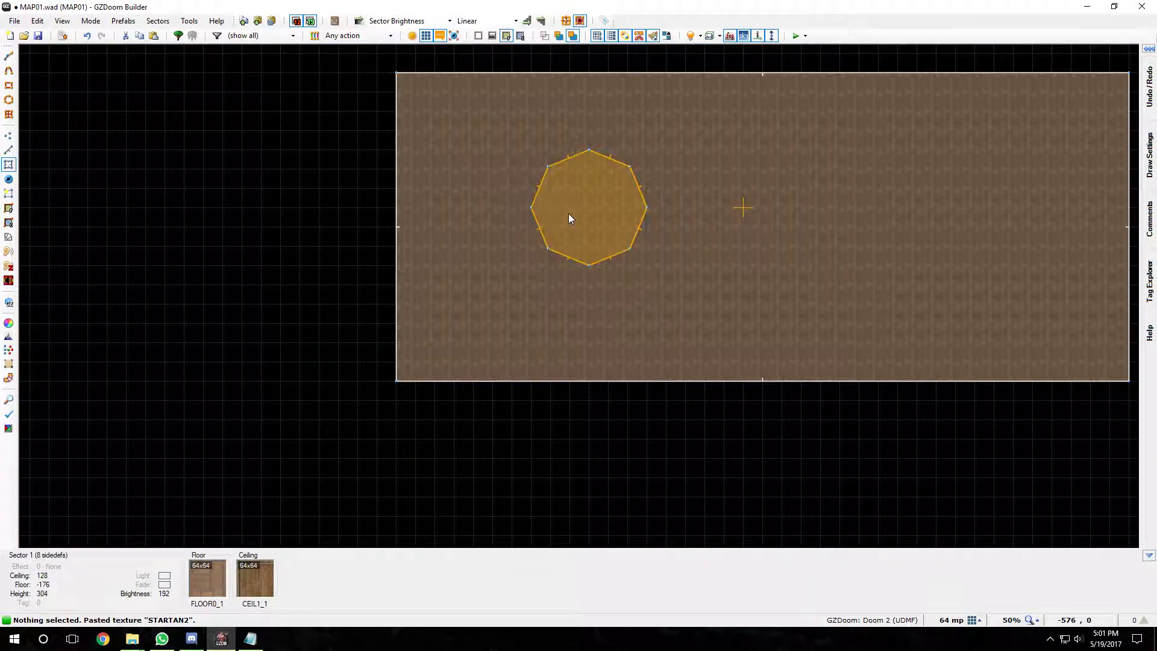
- Give the octagonal pit sector the new tag 1 and the floor texture FWATER1
left_click(568, 213)
right_click(569, 213)
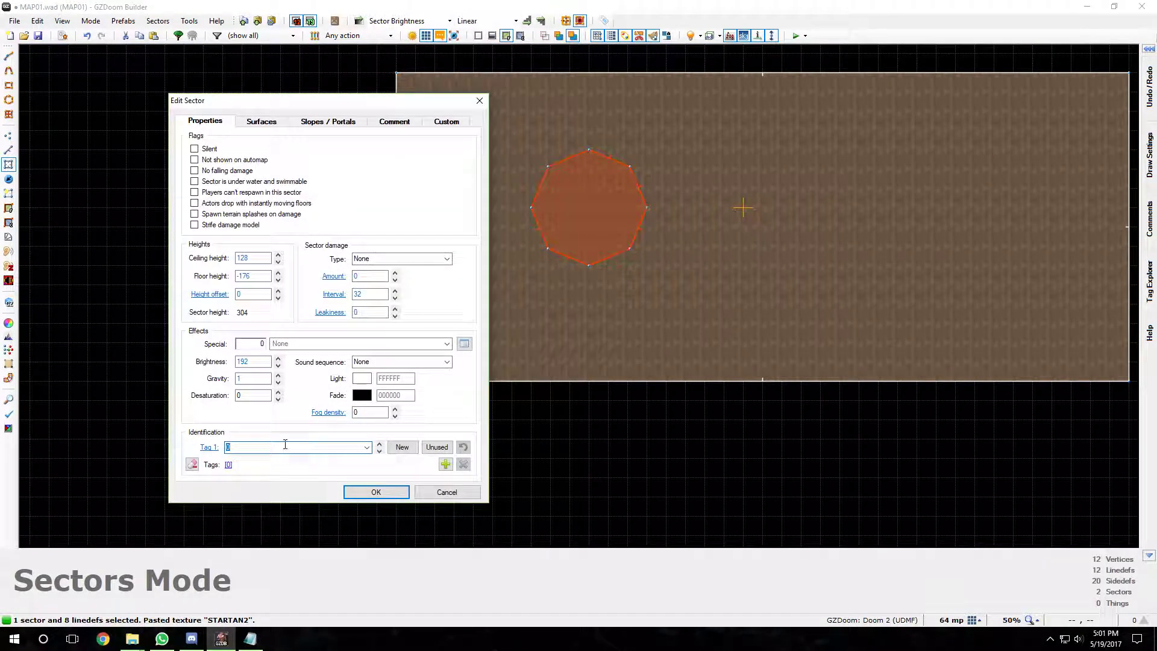
left_click(402, 447)
left_click(259, 122)
left_click(402, 431)
type("FWAT")
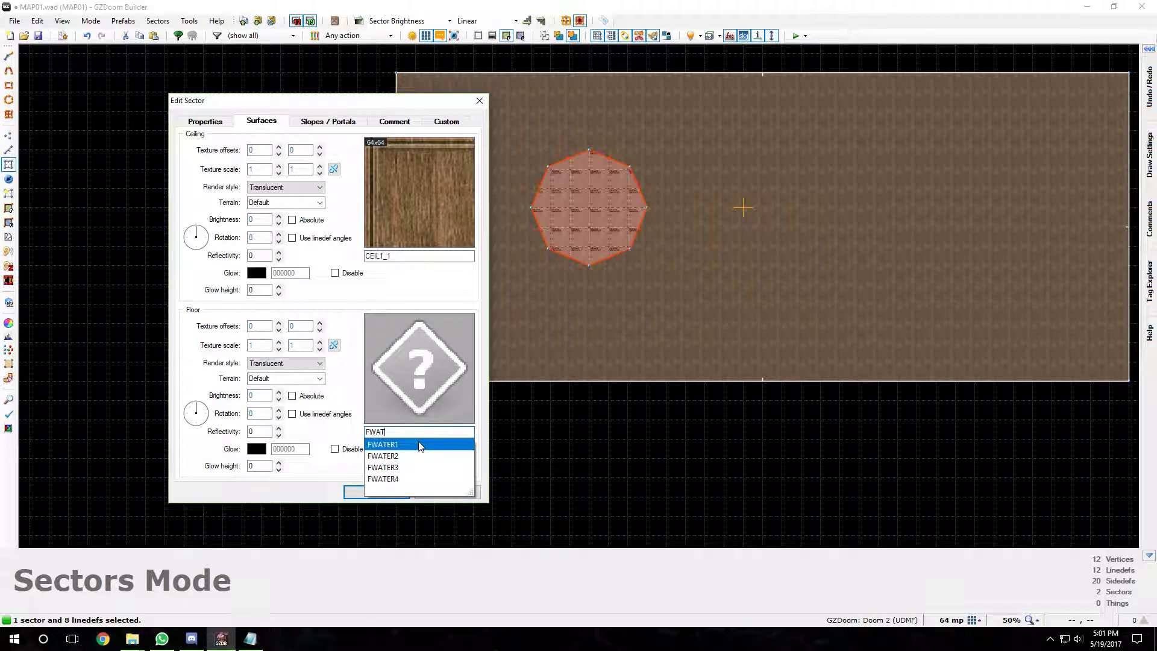
left_click(419, 444)
left_click(378, 494)
- Draw a small square sector, one 16-unit grid cell in size, outside the room just below its south wall
key("Up")
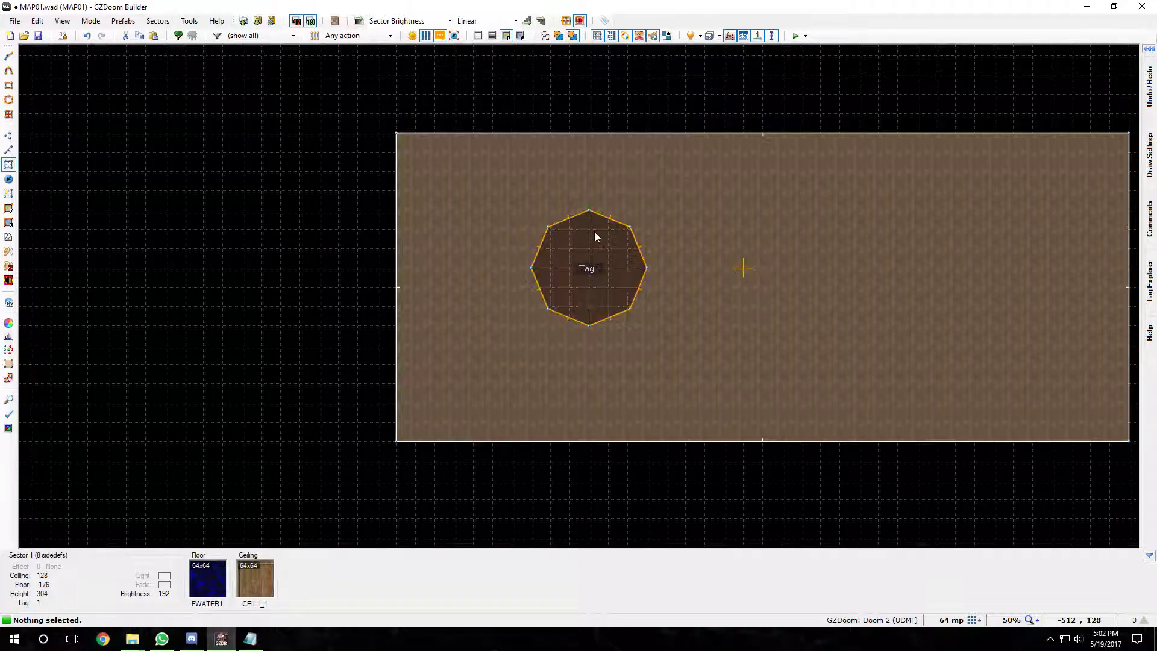
key("Right")
left_click(8, 85)
scroll(470, 462, "up", 8)
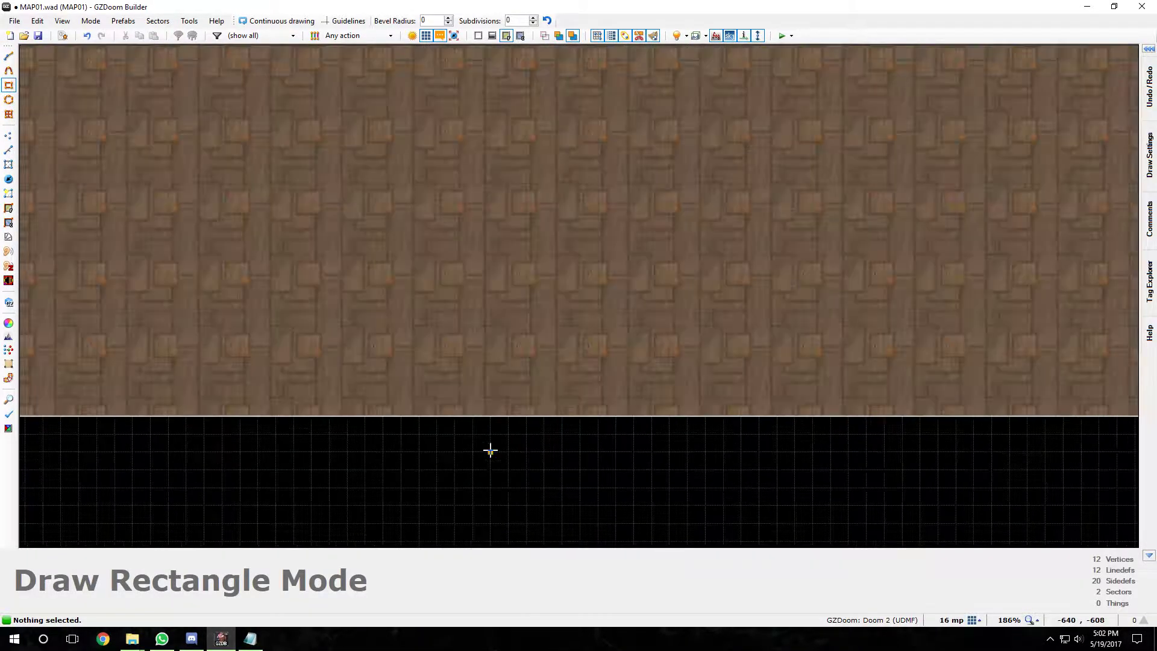
left_click_drag(488, 420, 516, 444)
scroll(512, 438, "down", 1)
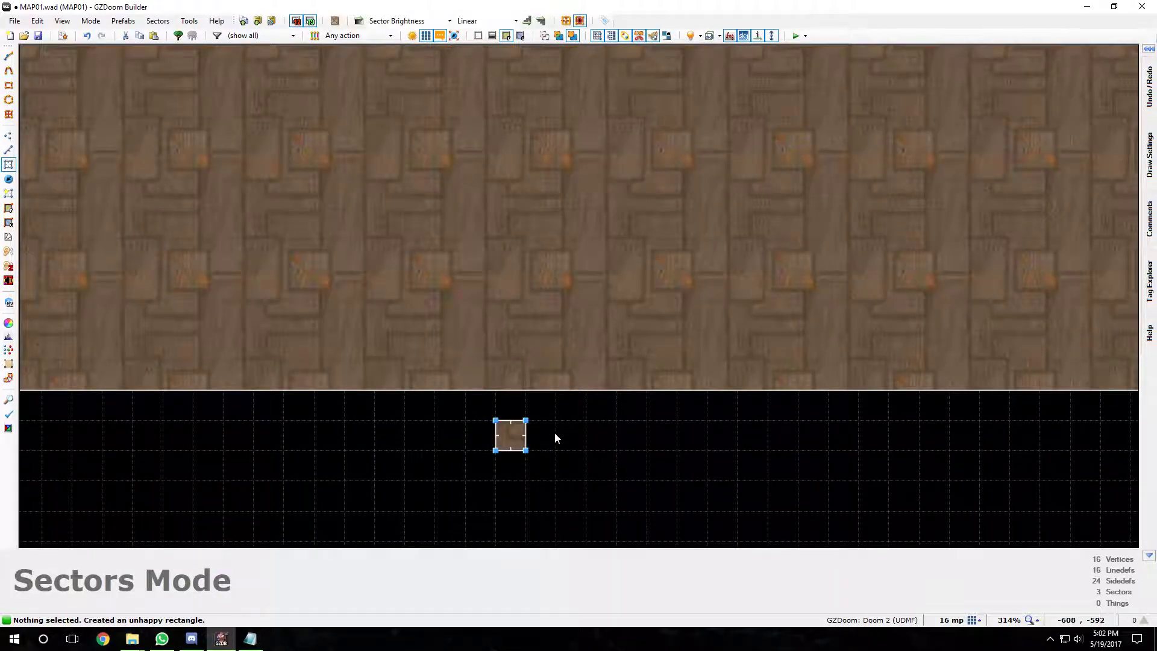
- Assign the new tag 2 to the small square sector outside the room
scroll(554, 432, "down", 5)
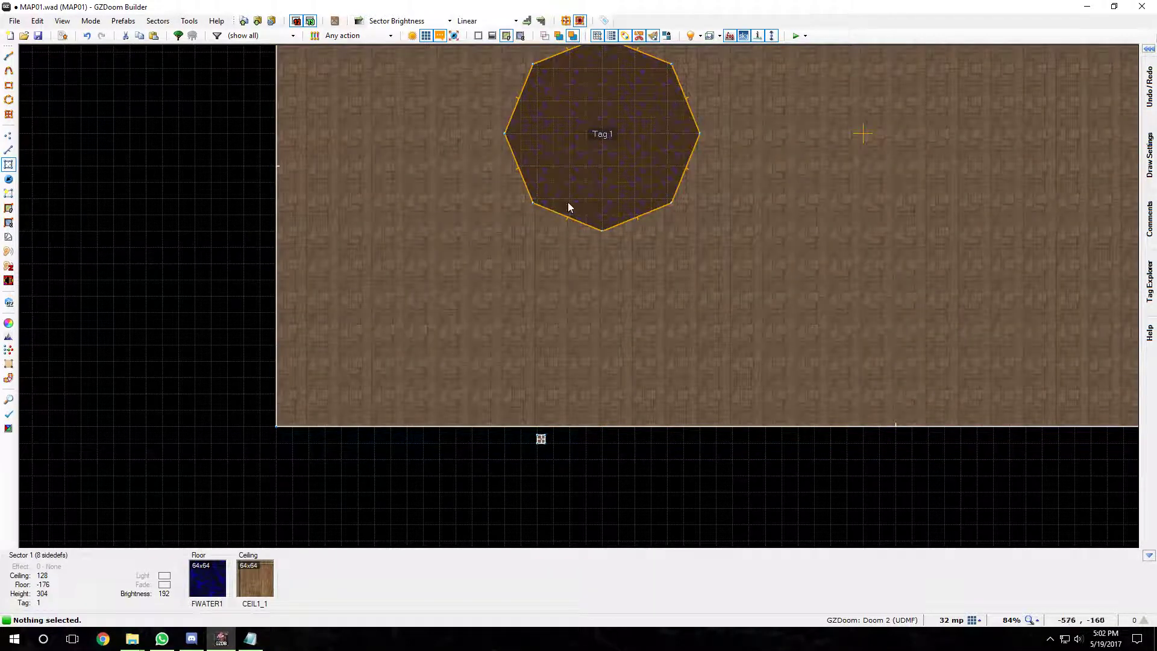
scroll(530, 470, "up", 11)
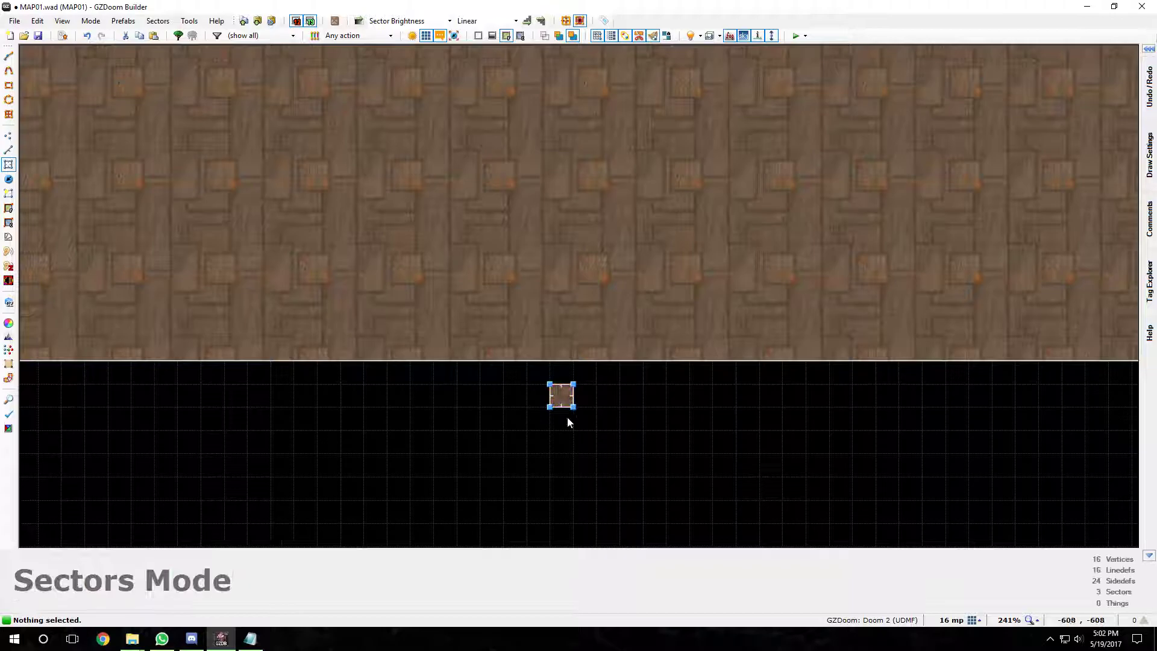
right_click(559, 402)
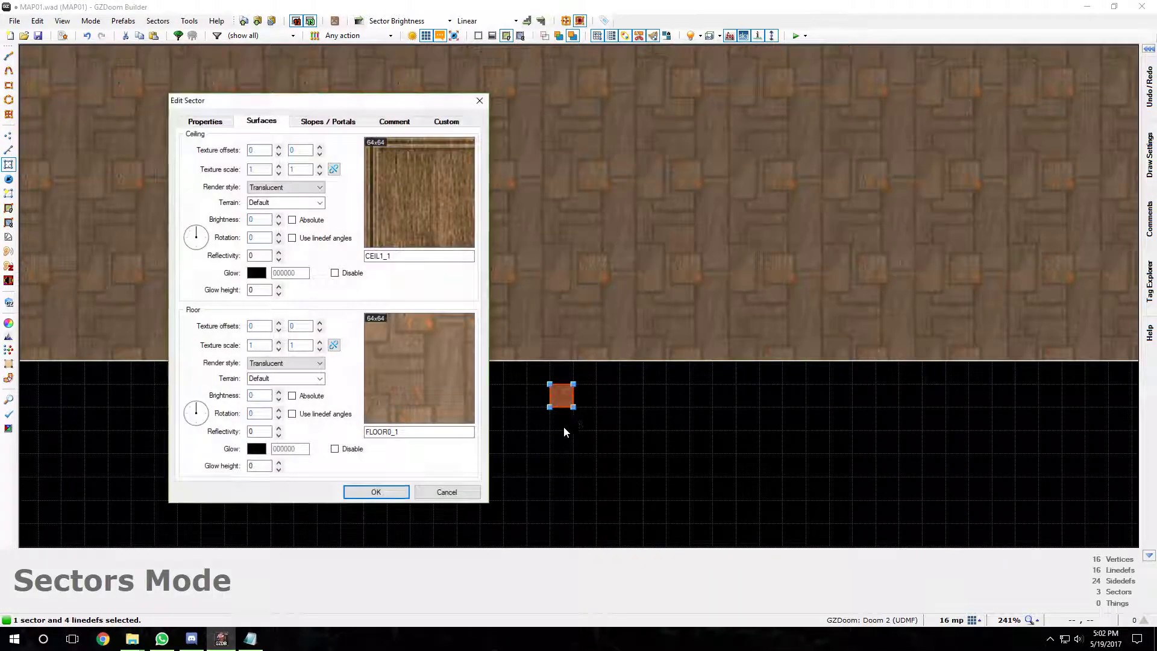
left_click(205, 121)
left_click(401, 447)
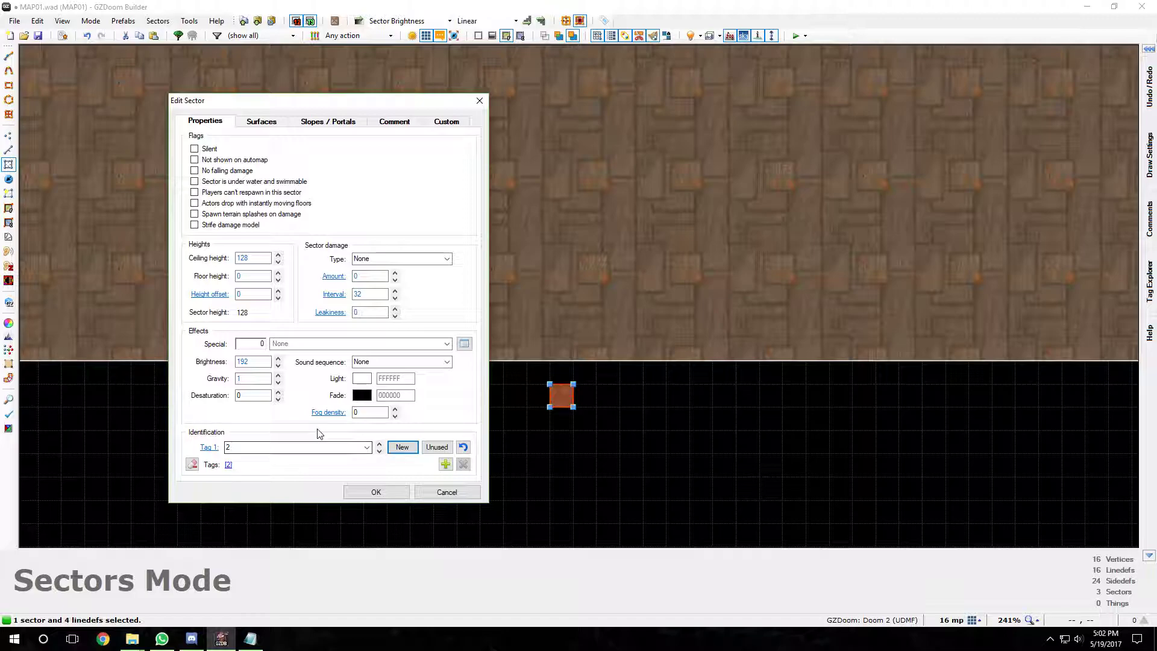
left_click(259, 261)
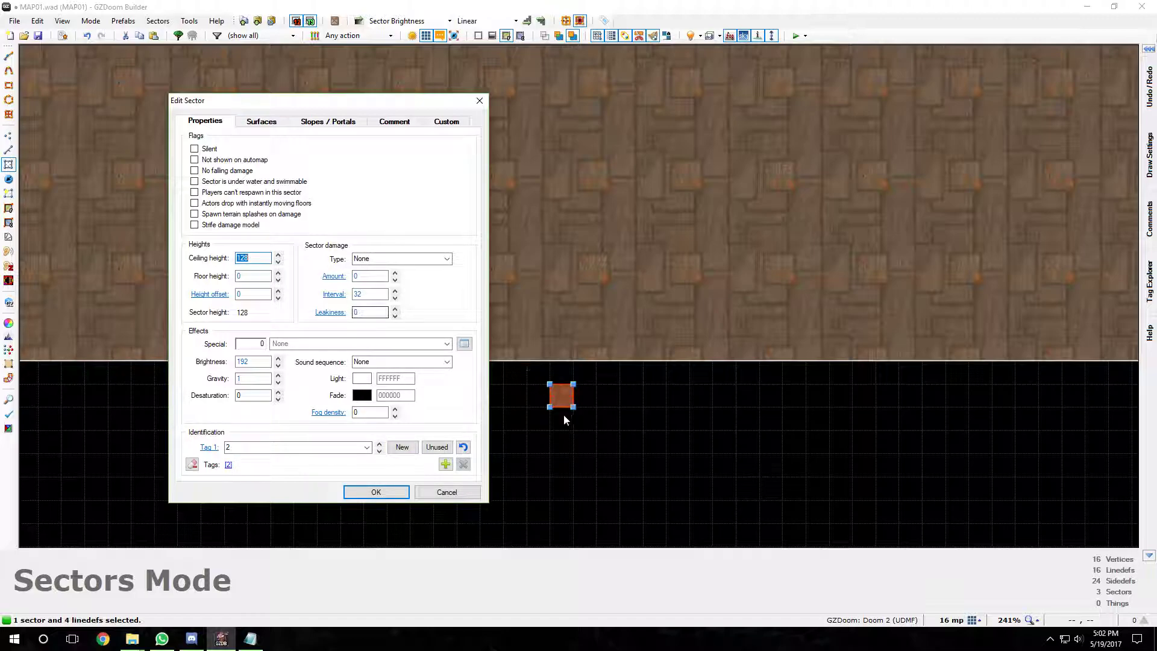
left_click(376, 491)
- Set the floor height of the small square sector outside the room to -16
scroll(555, 269, "down", 5)
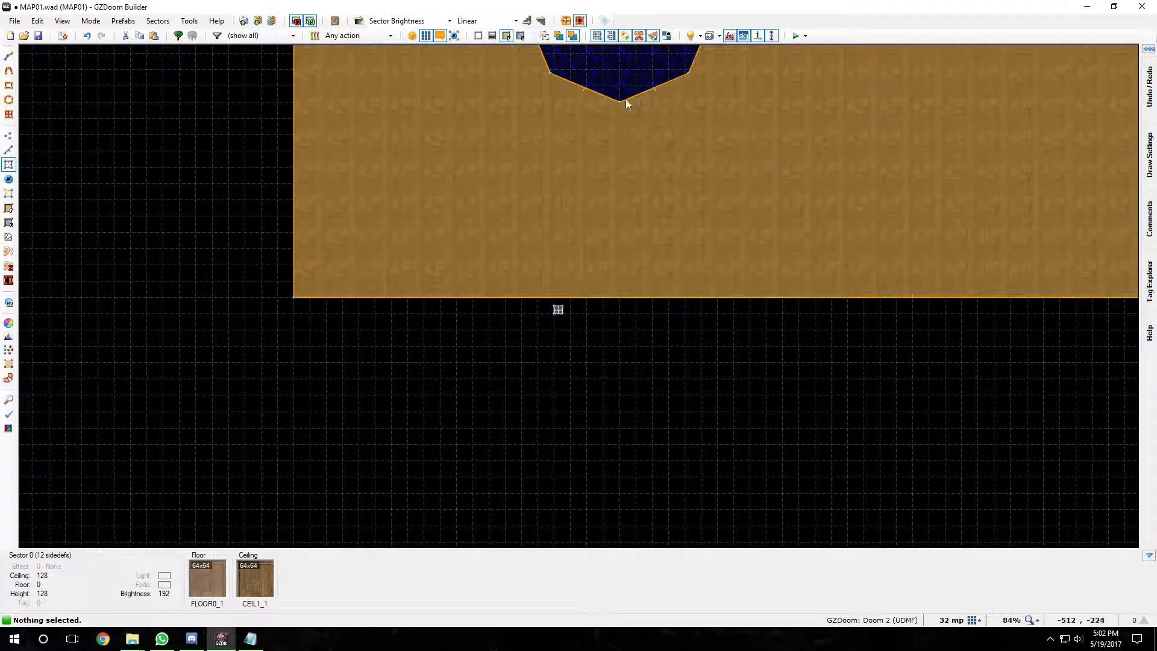
key("Up")
key("Up")
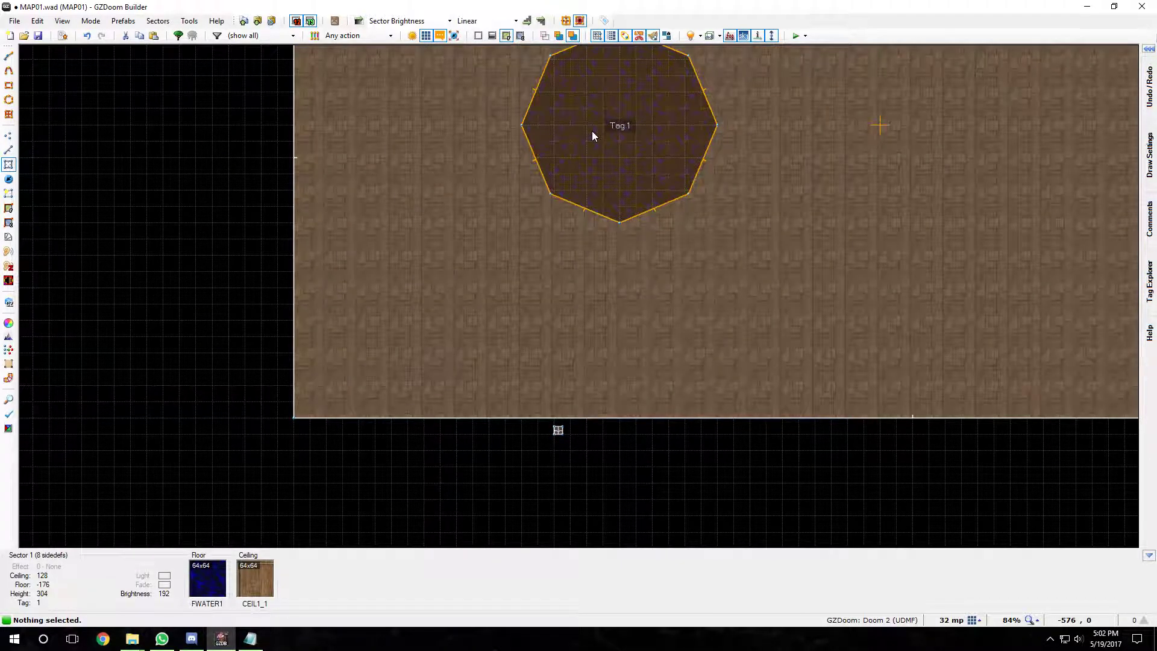
right_click(558, 430)
double_click(263, 278)
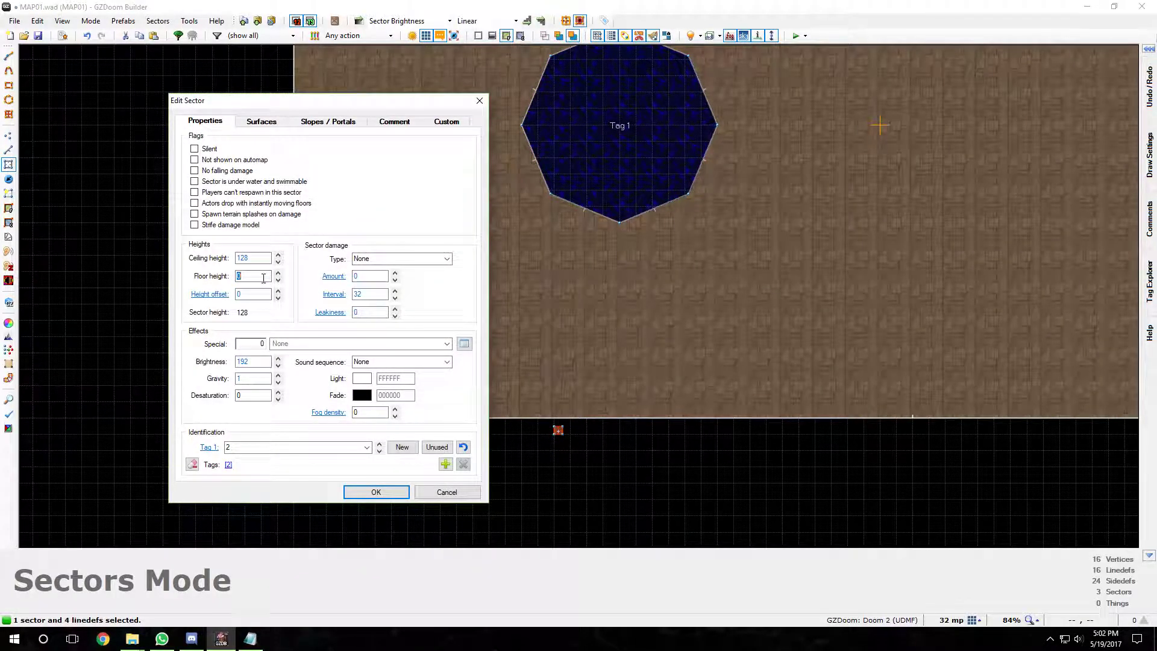
type("-16")
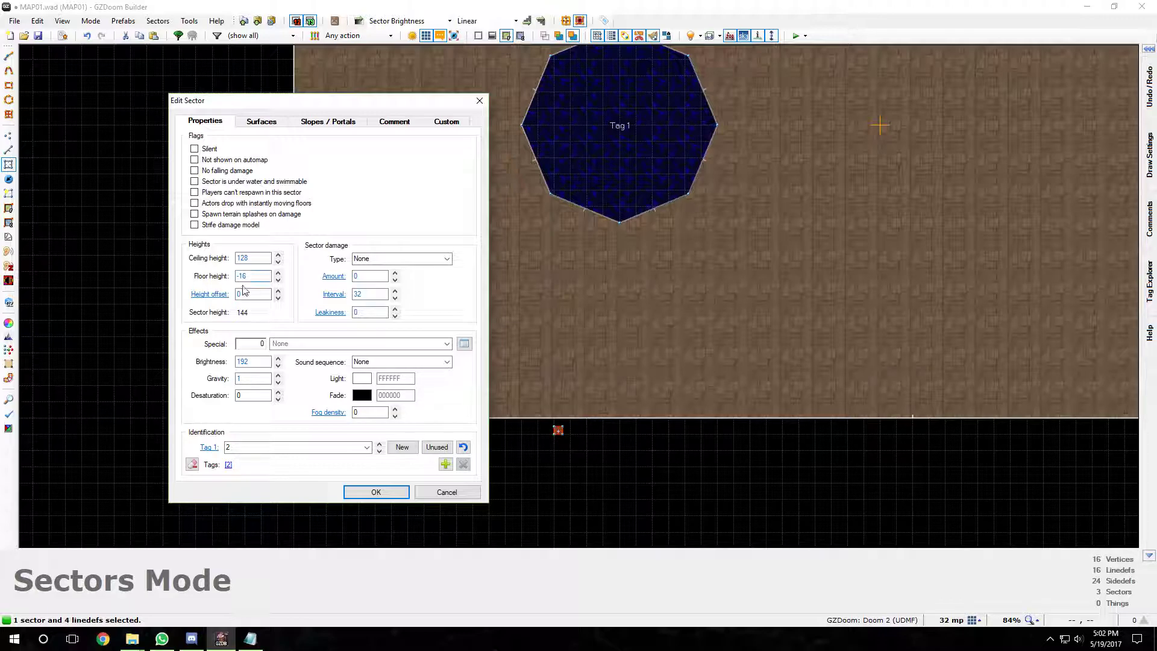
left_click(396, 491)
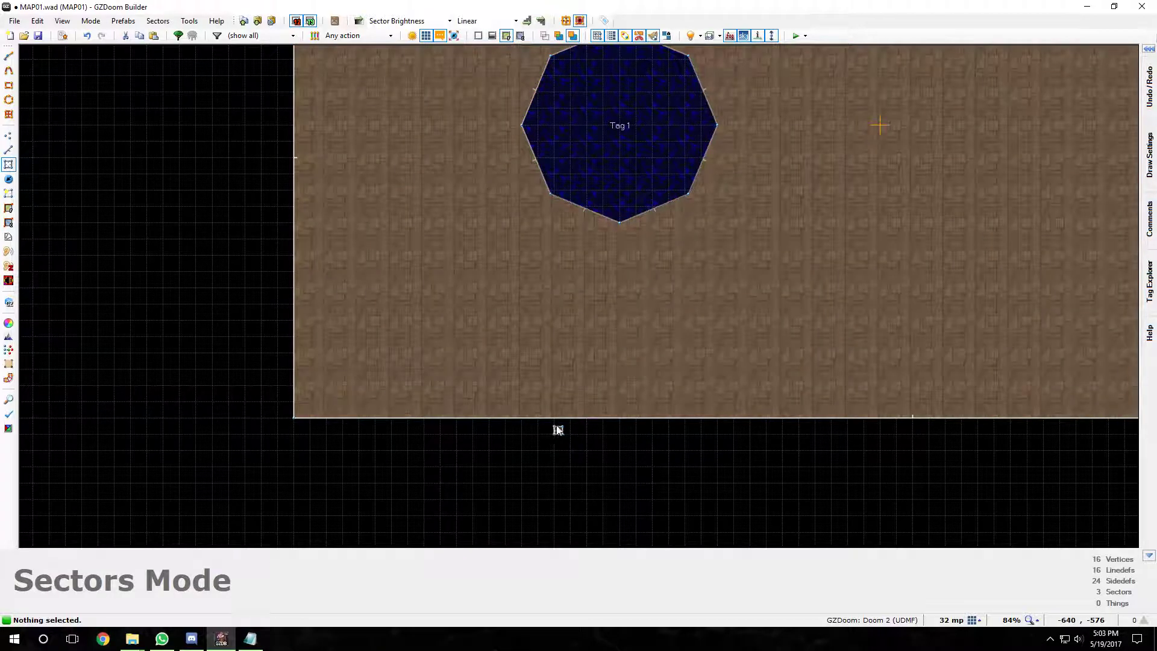
- Set the ceiling texture of the small square sector outside the room to FWATER1
scroll(558, 429, "up", 5)
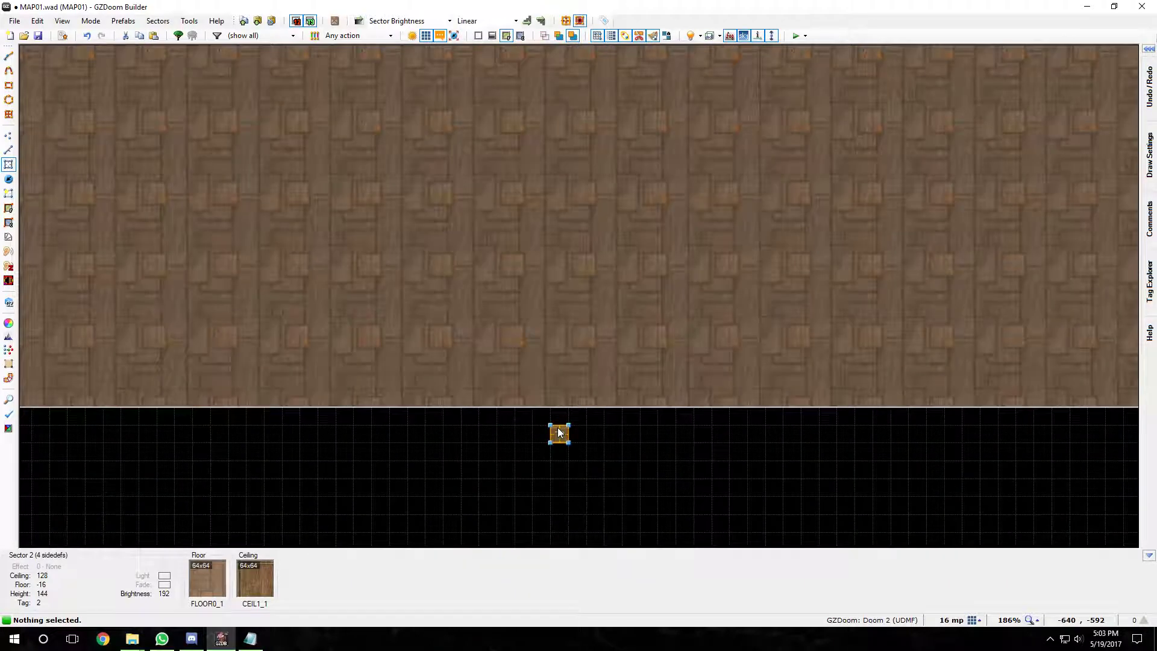
right_click(559, 442)
left_click(261, 121)
left_click(408, 256)
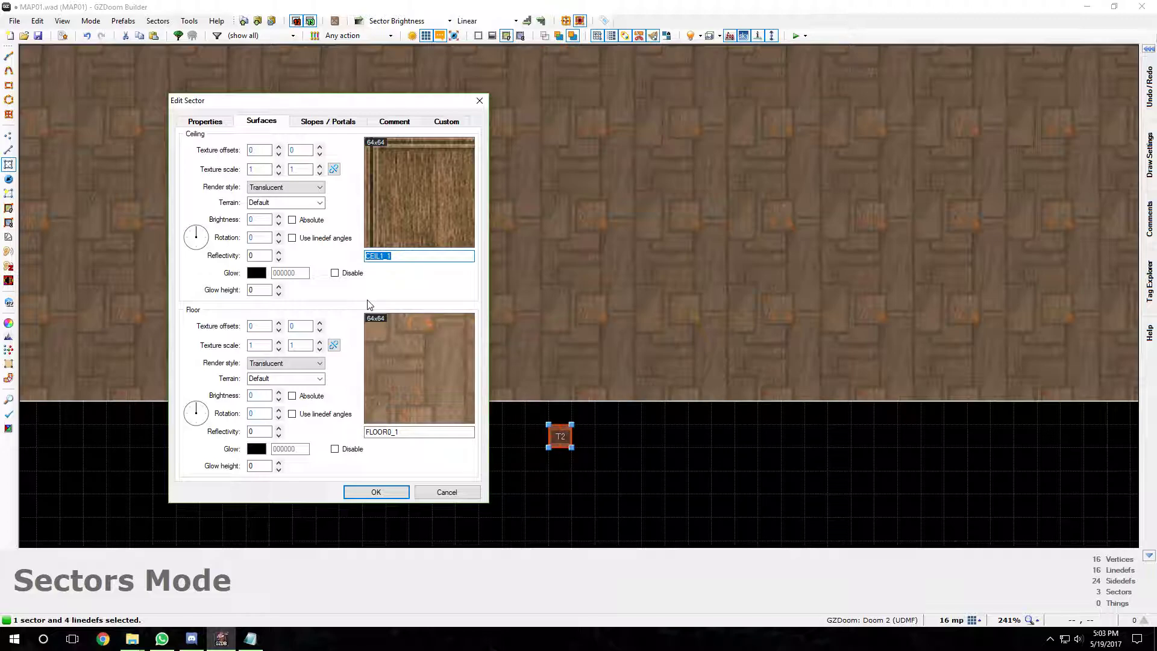
type("FWATER1")
key("Return")
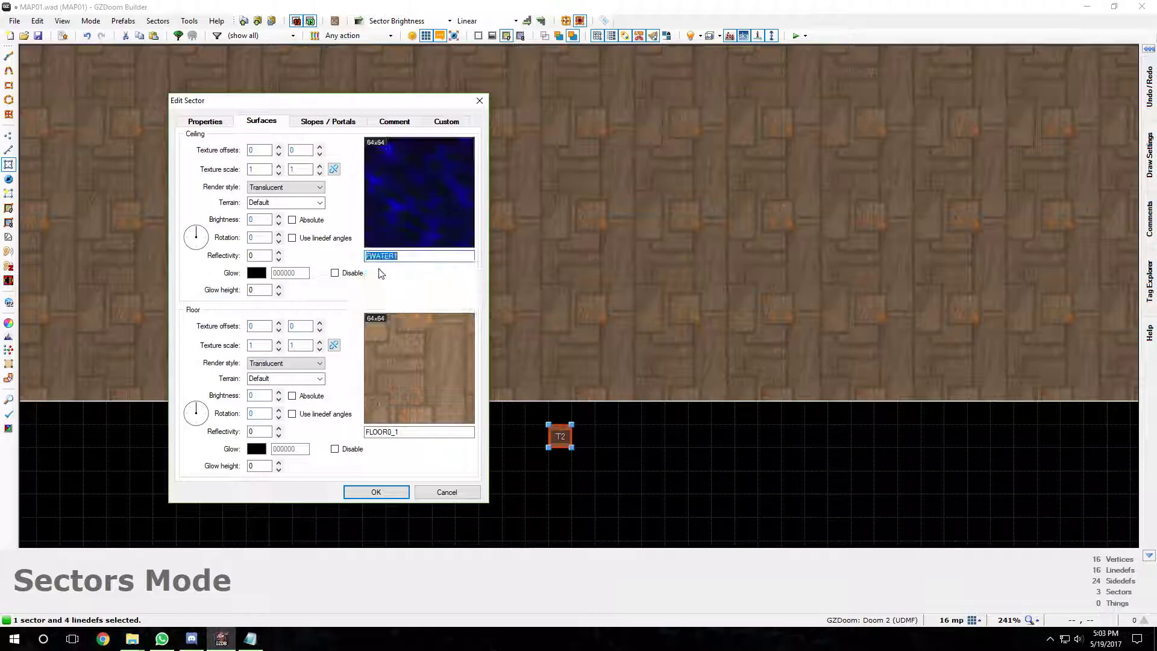
left_click(376, 491)
- Compare the heights, textures and tags of the octagonal pit sector and the small control sector outside the room
scroll(601, 406, "down", 4)
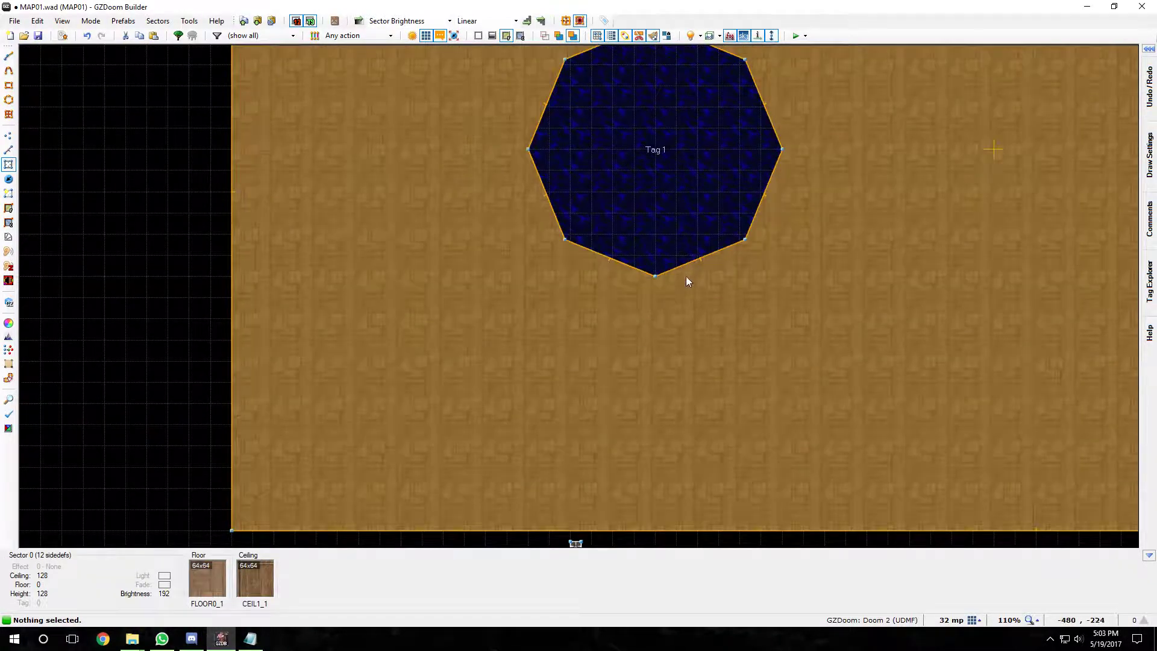
key("Right")
key("Down")
key("Up")
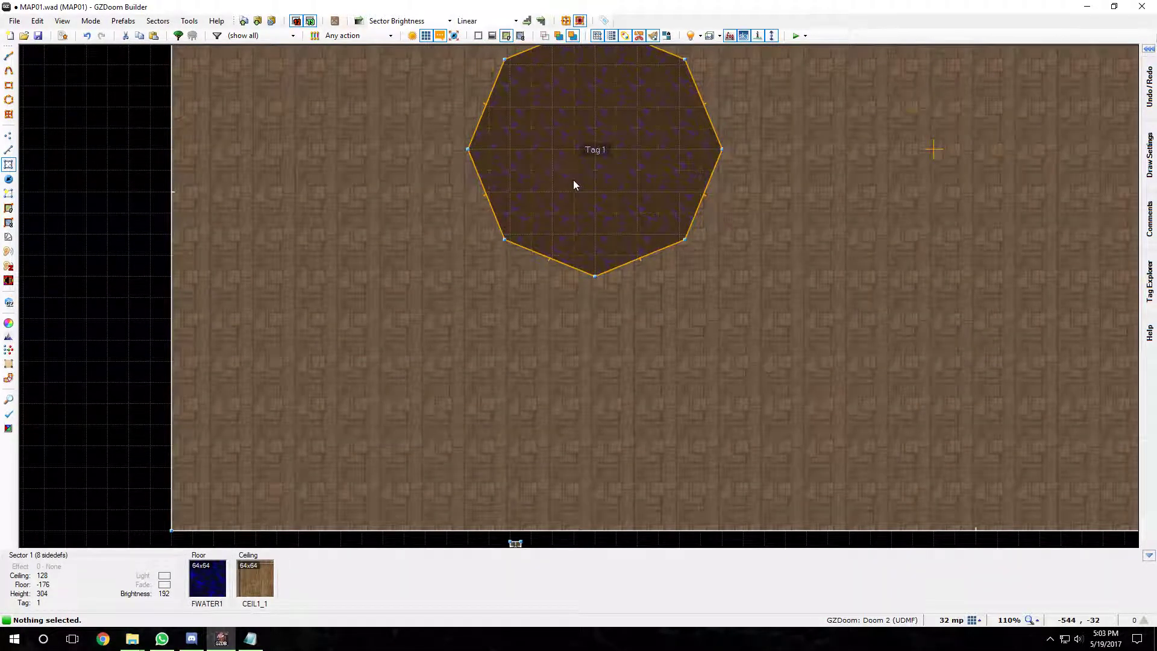
key("Down")
key("Down")
scroll(523, 421, "up", 2)
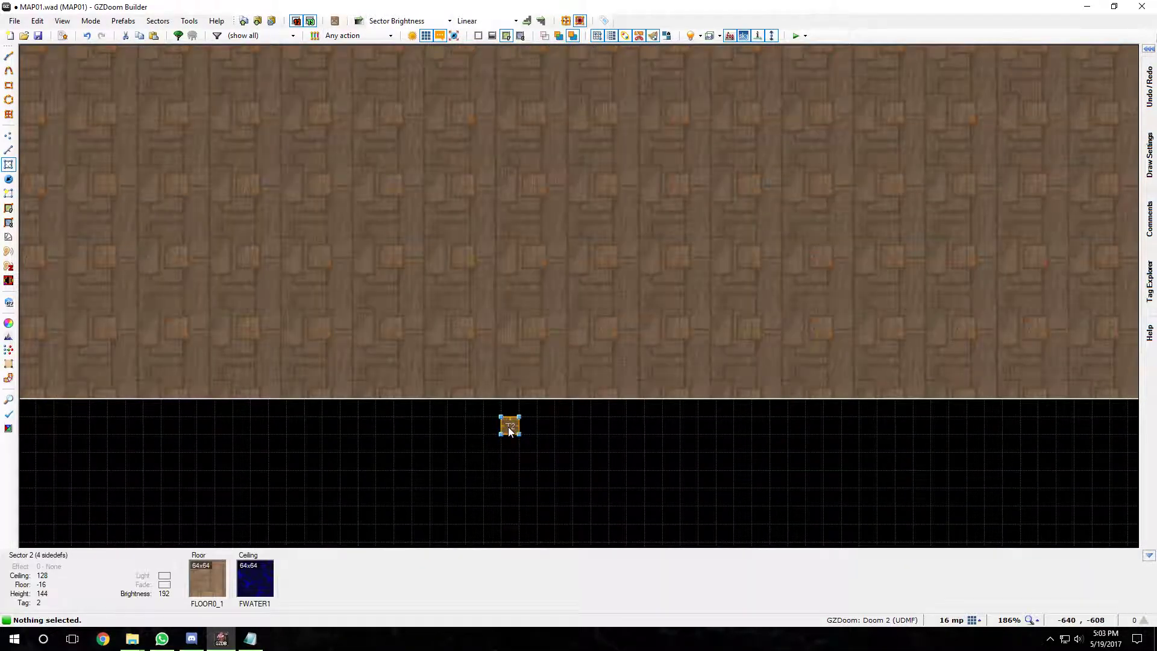
scroll(508, 427, "down", 5)
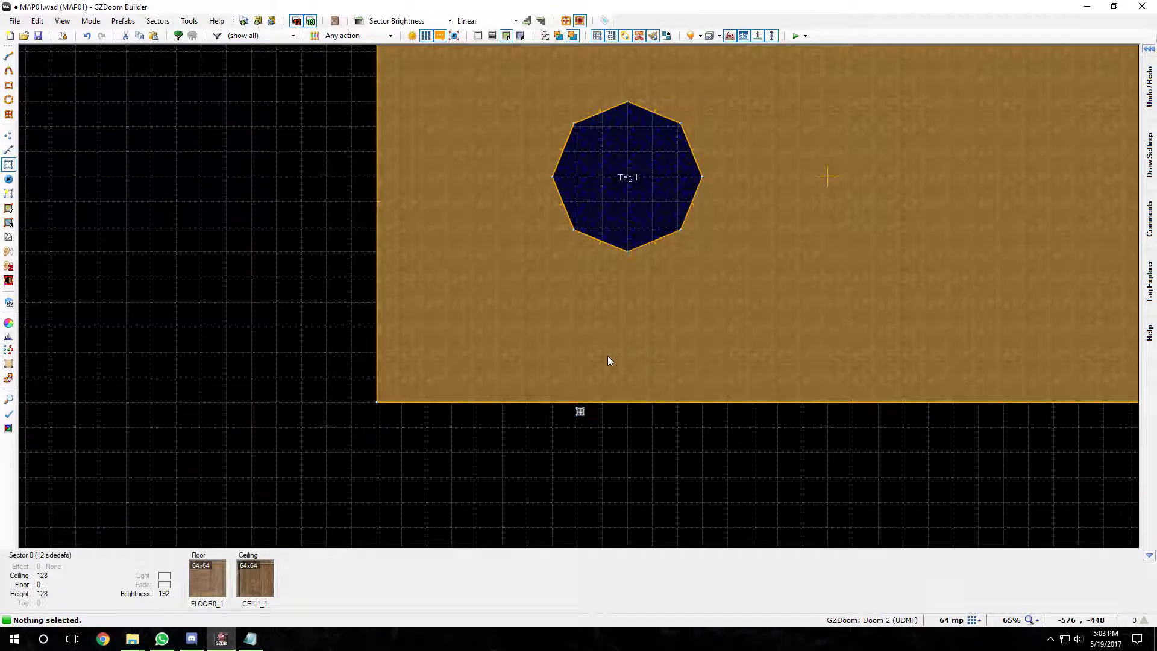
scroll(606, 363, "up", 2)
scroll(569, 369, "down", 1)
key("Left")
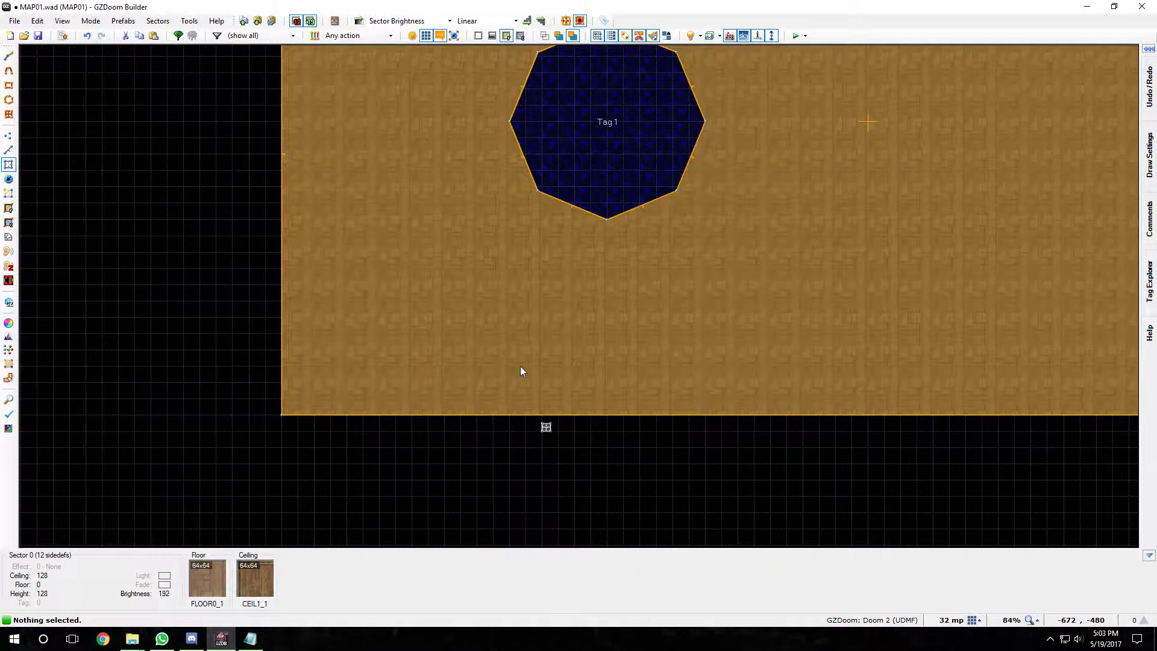
- Assign action 209 Transfer Heights with sector tag 1 to one linedef of the small control sector
key("s")
scroll(542, 431, "up", 4)
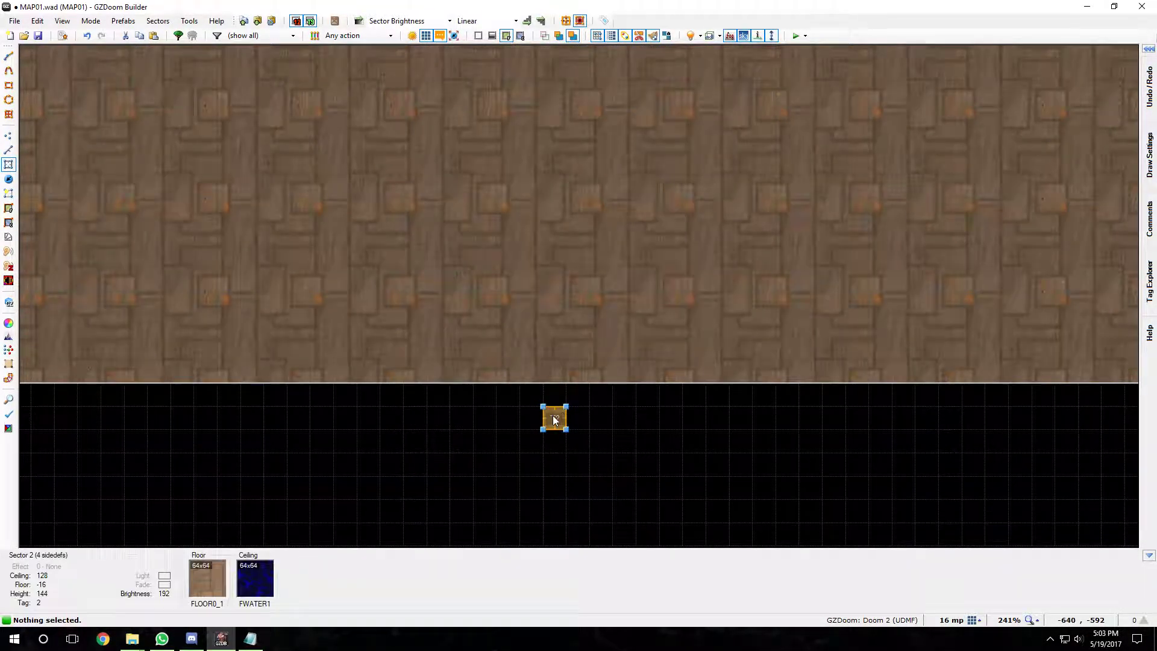
key("l")
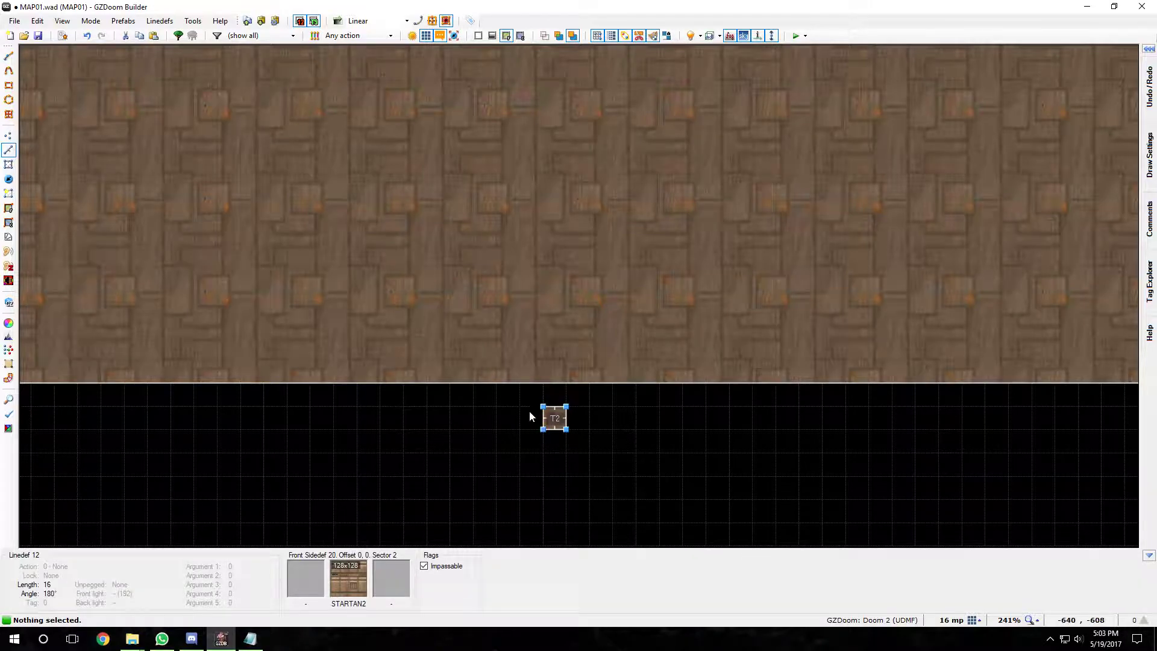
right_click(567, 429)
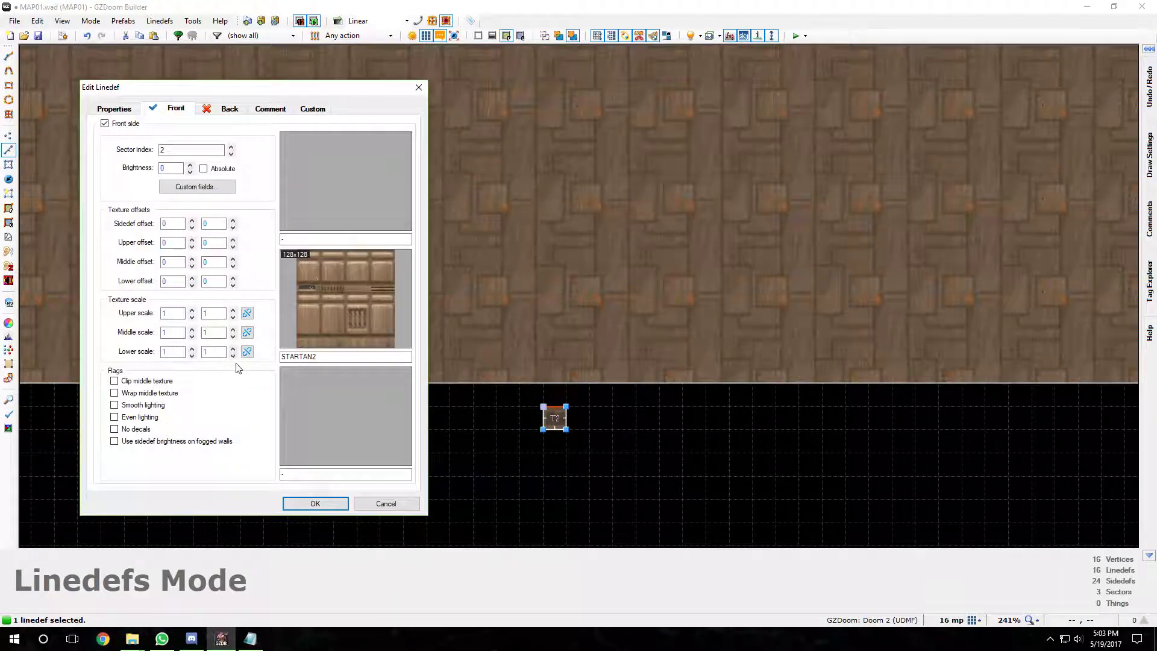
left_click(114, 109)
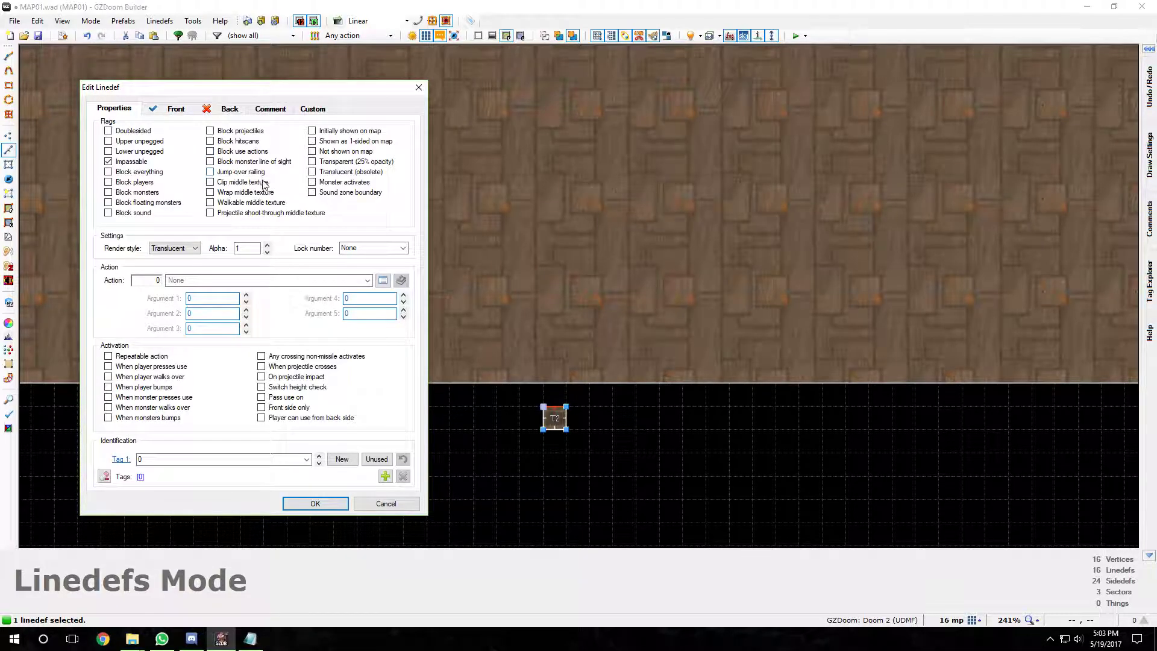
type("209")
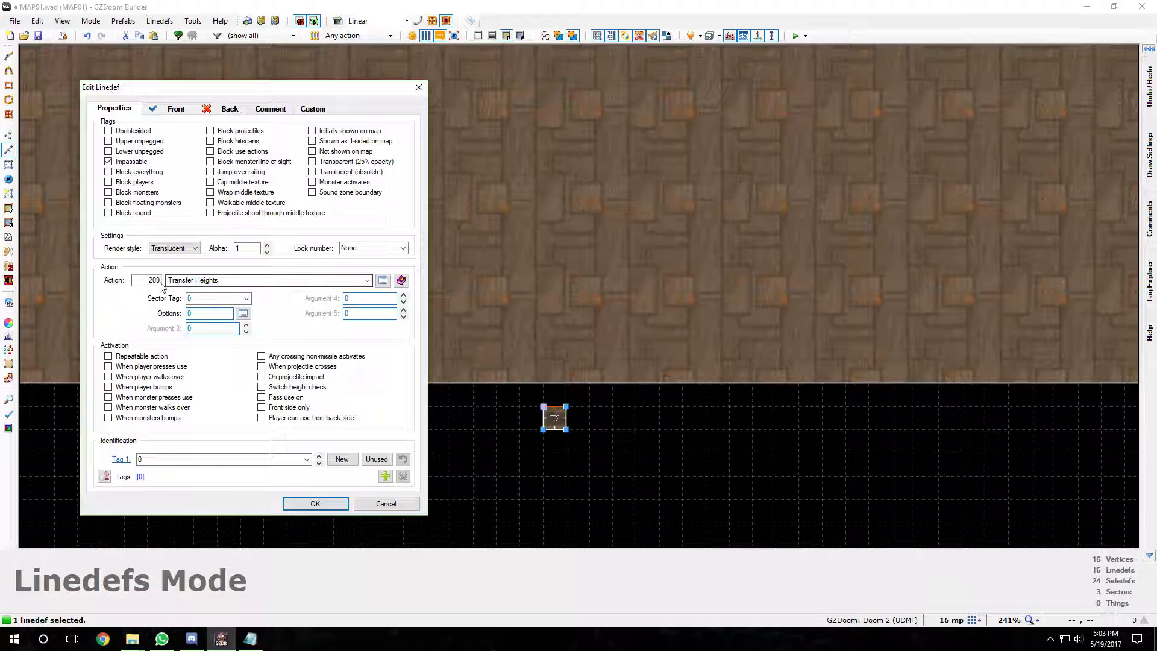
left_click(247, 298)
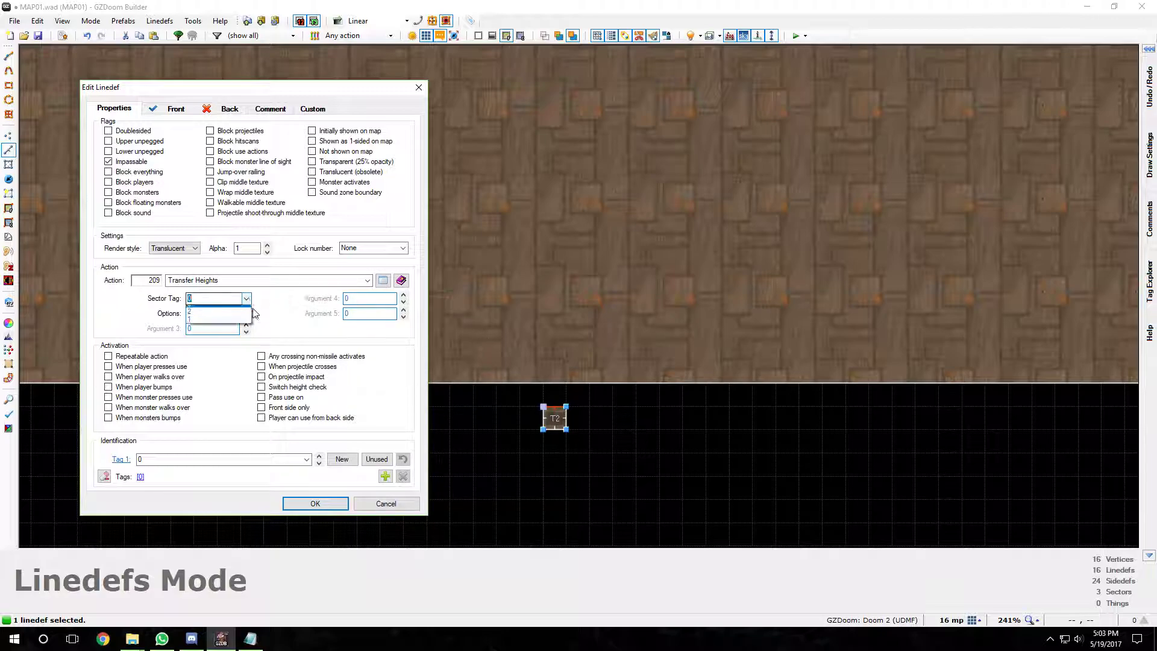
left_click(199, 325)
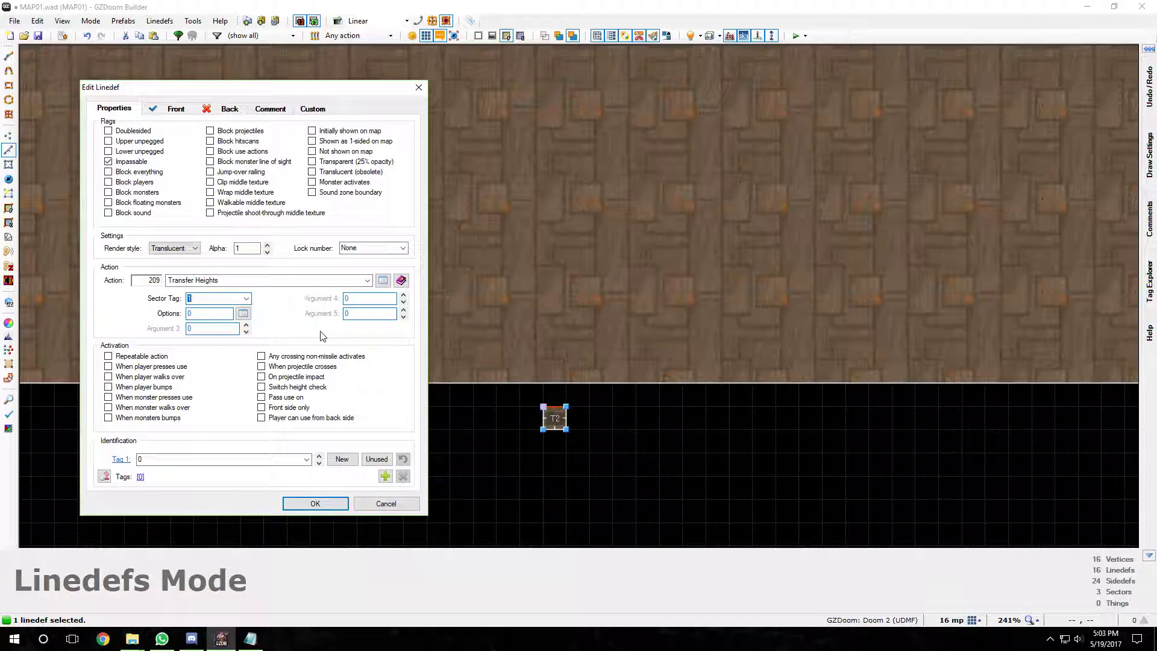
- Enable the Swimmable below fake flag in the Transfer Heights options and apply the linedef changes
left_click(243, 313)
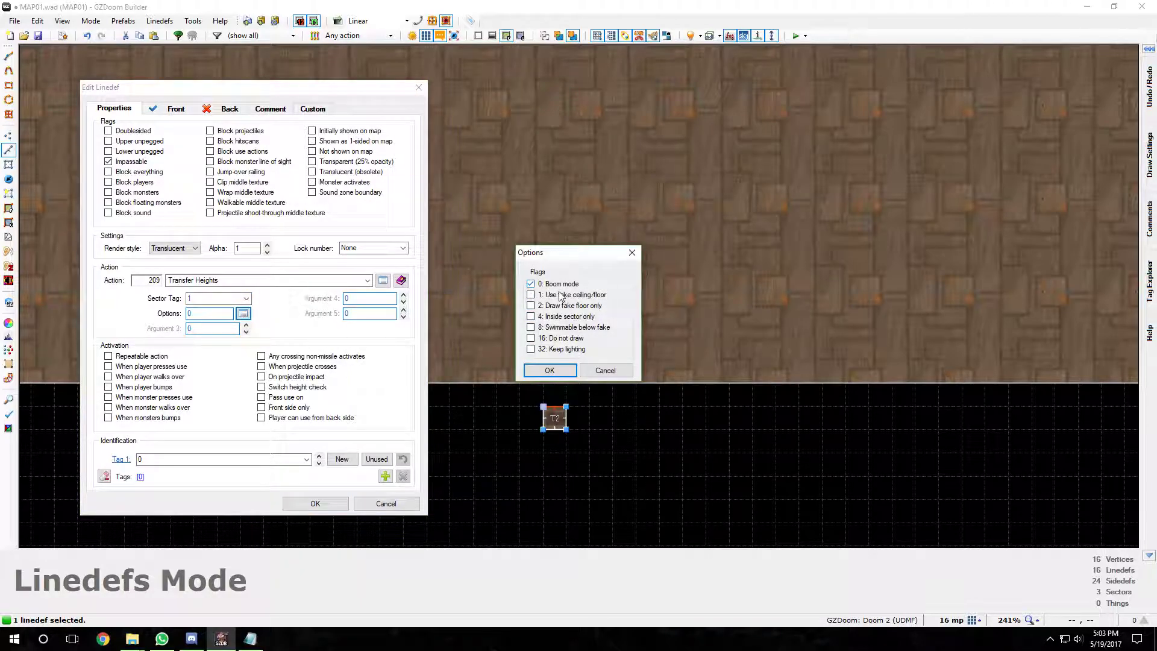
left_click(531, 328)
left_click(549, 370)
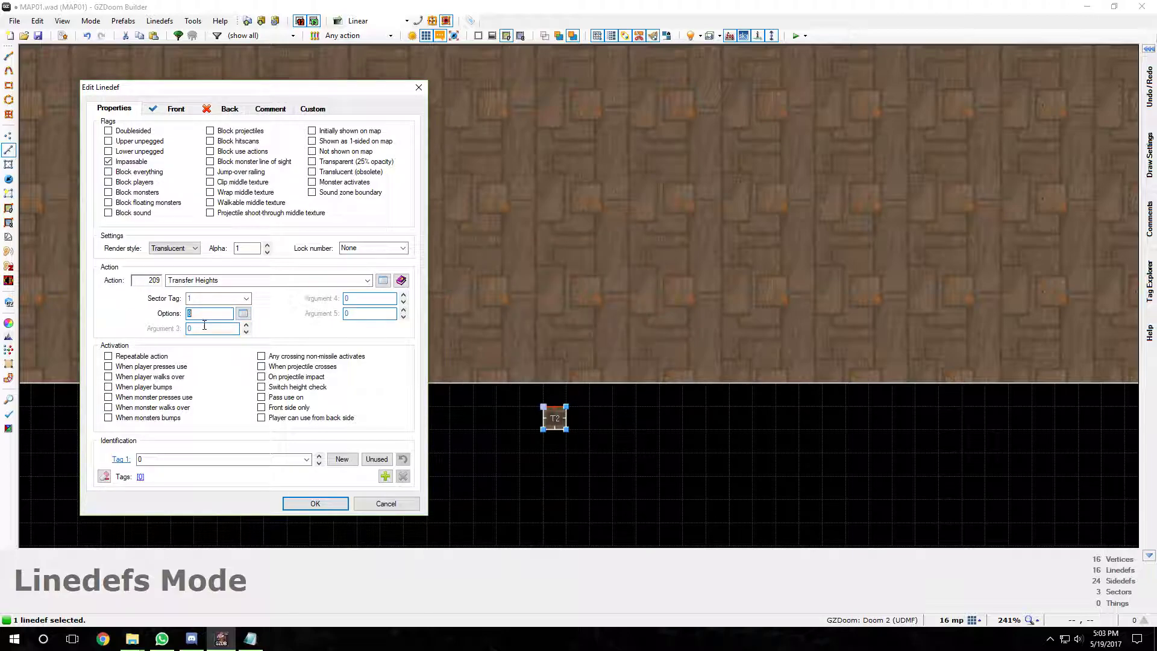
left_click(198, 315)
left_click(315, 503)
- Insert a Player 1 start at X -1024, Y 0 in the room, west of the octagonal pit
scroll(465, 260, "down", 5)
key("Left")
key("Up")
key("Up")
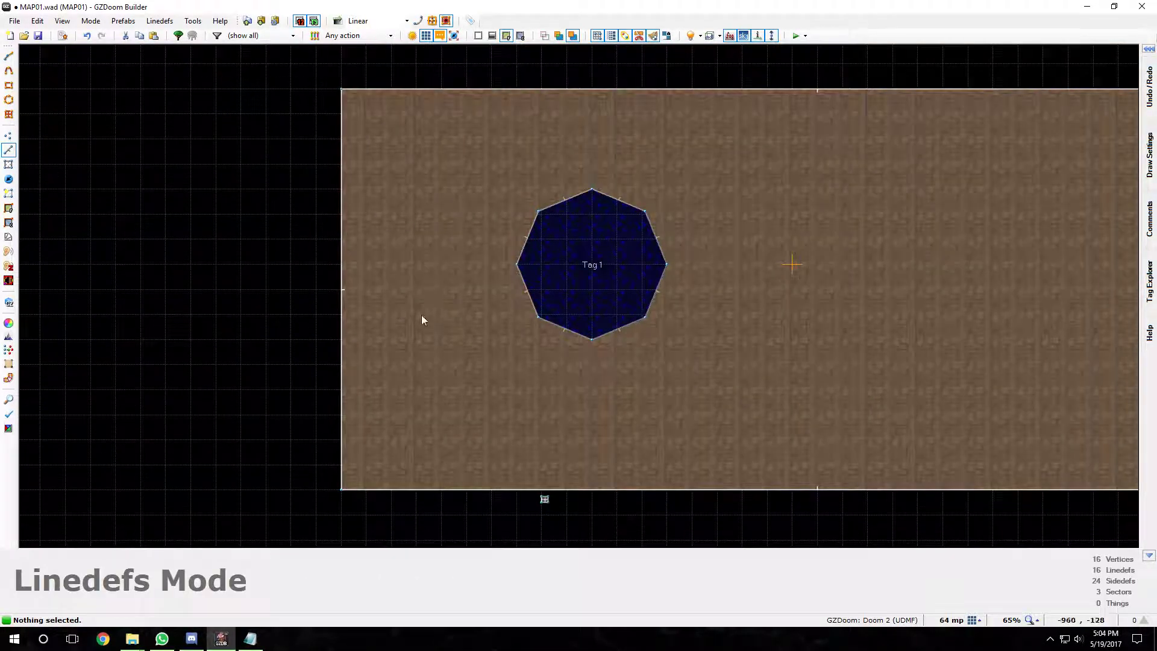
key("t")
key("Insert")
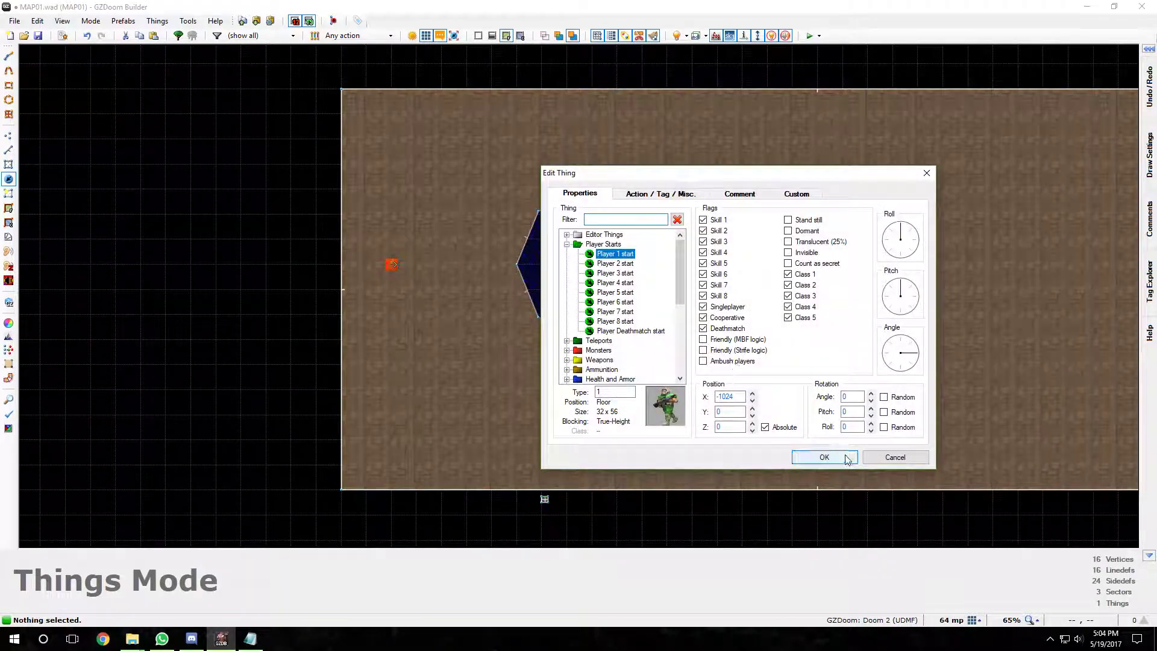
left_click(813, 458)
- Move the Player 1 start two grid cells east, closer to the octagonal pit
key("e")
left_click_drag(392, 264, 441, 264)
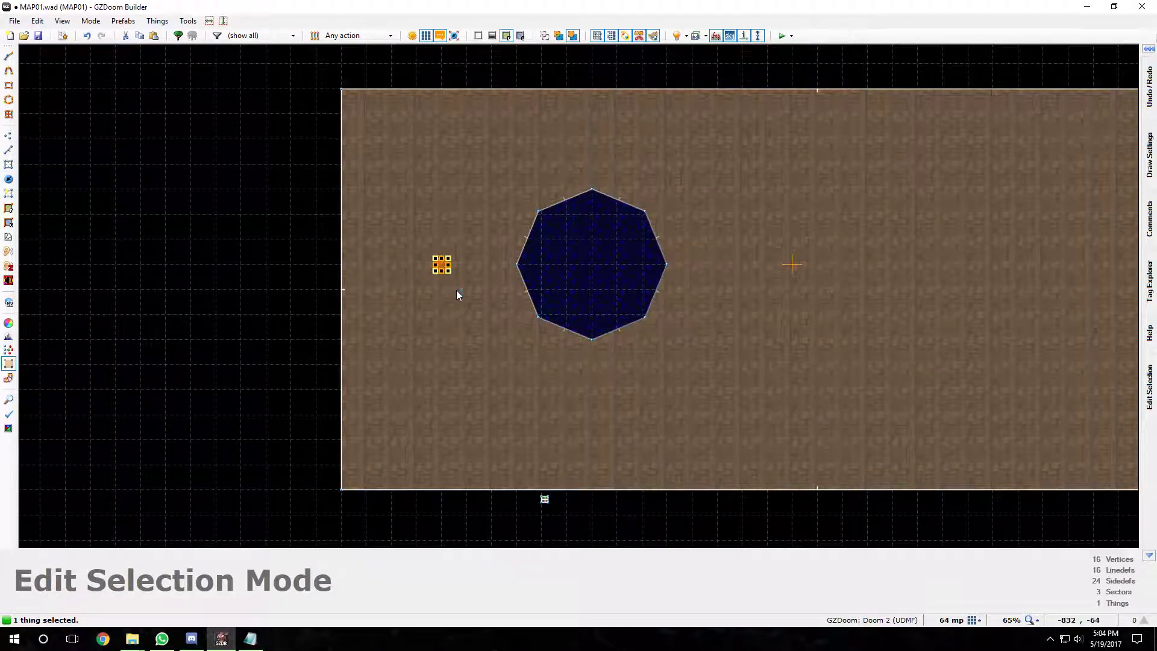
key("Return")
- Launch the map in test play and walk up to the edge of the octagonal pool to inspect the water surface
left_click(810, 37)
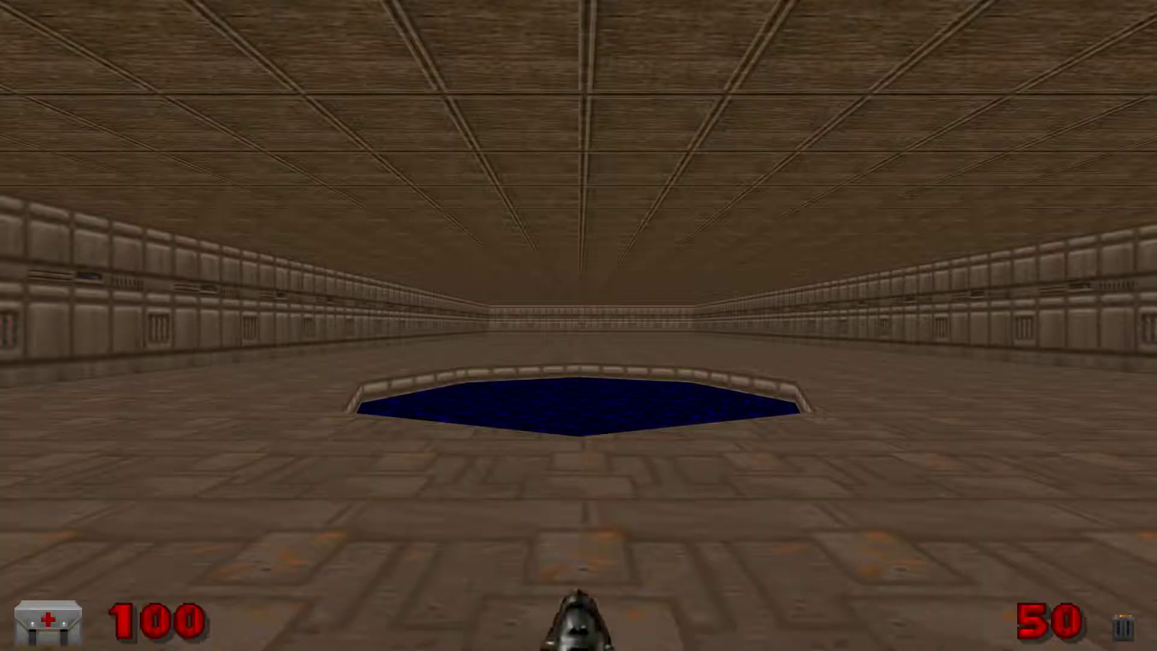
key("w")
key("s")
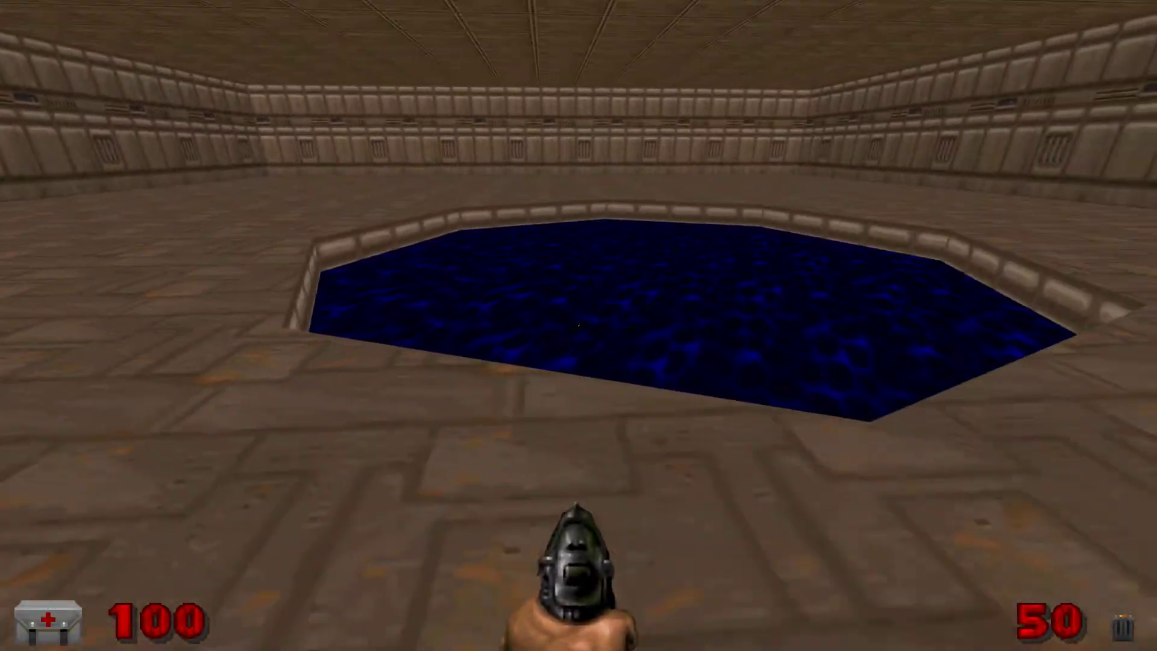
key("w")
key("d")
key("w")
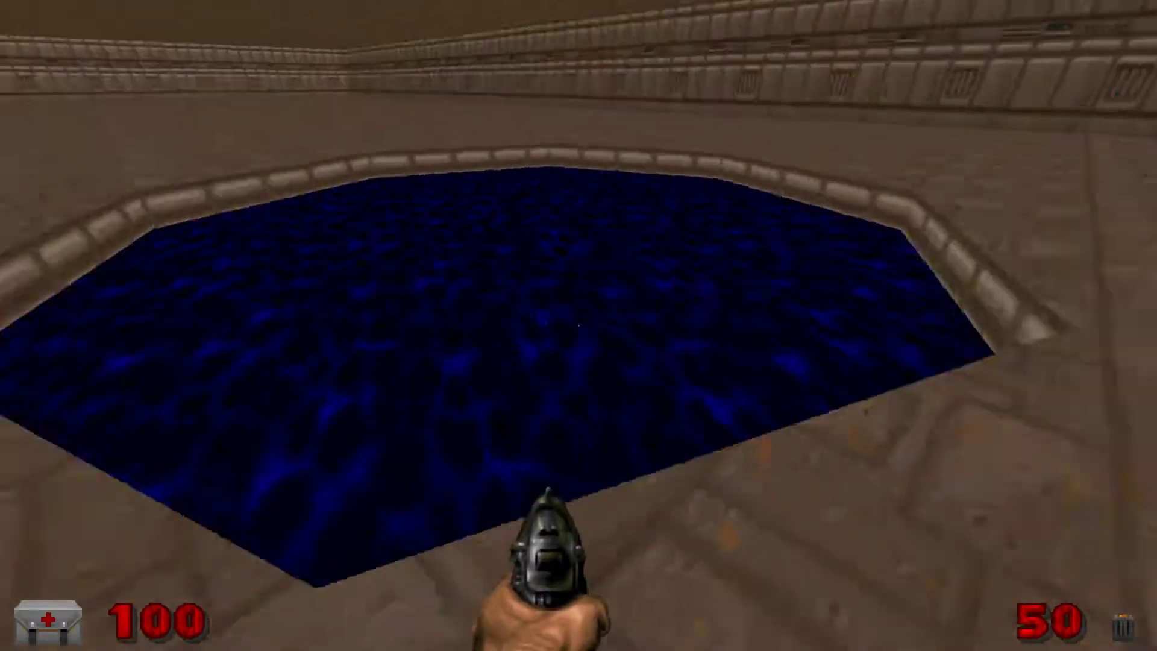
- Drop into the pool, examine the pit walls and the water surface from below, and swim back out
key("w")
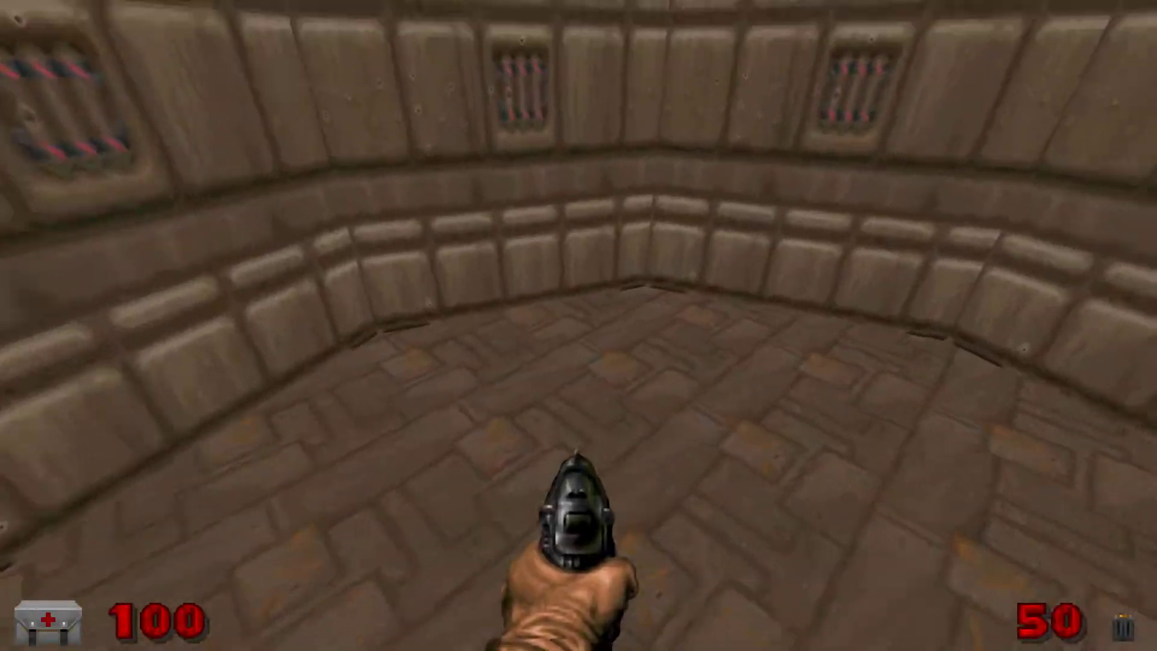
key("d")
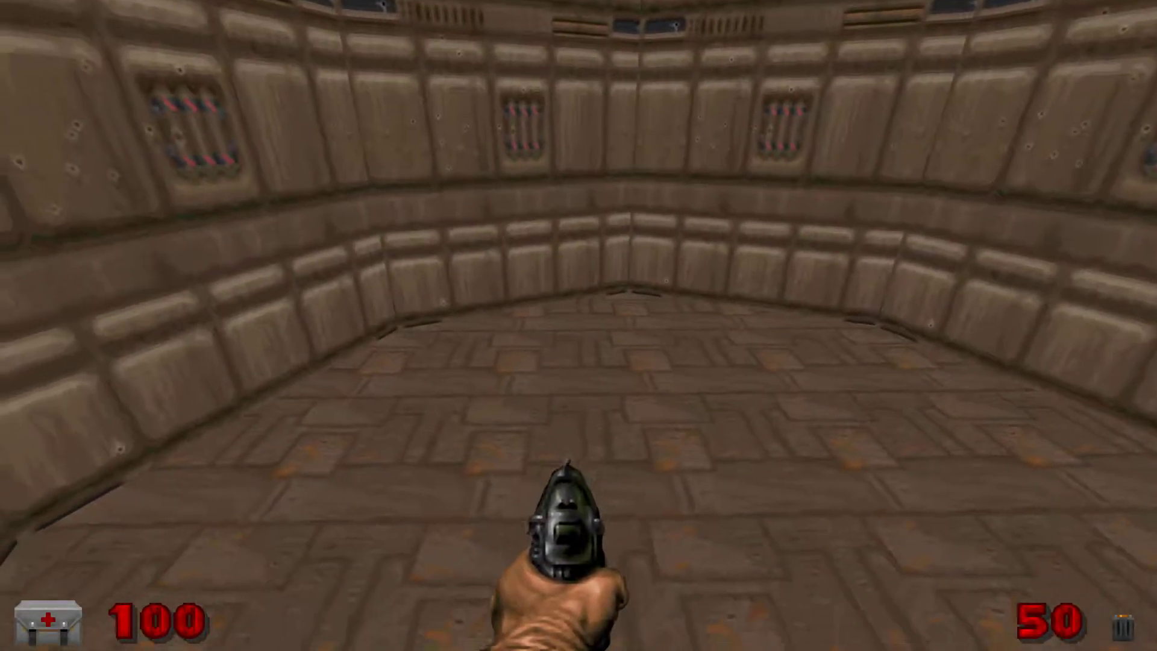
key("s")
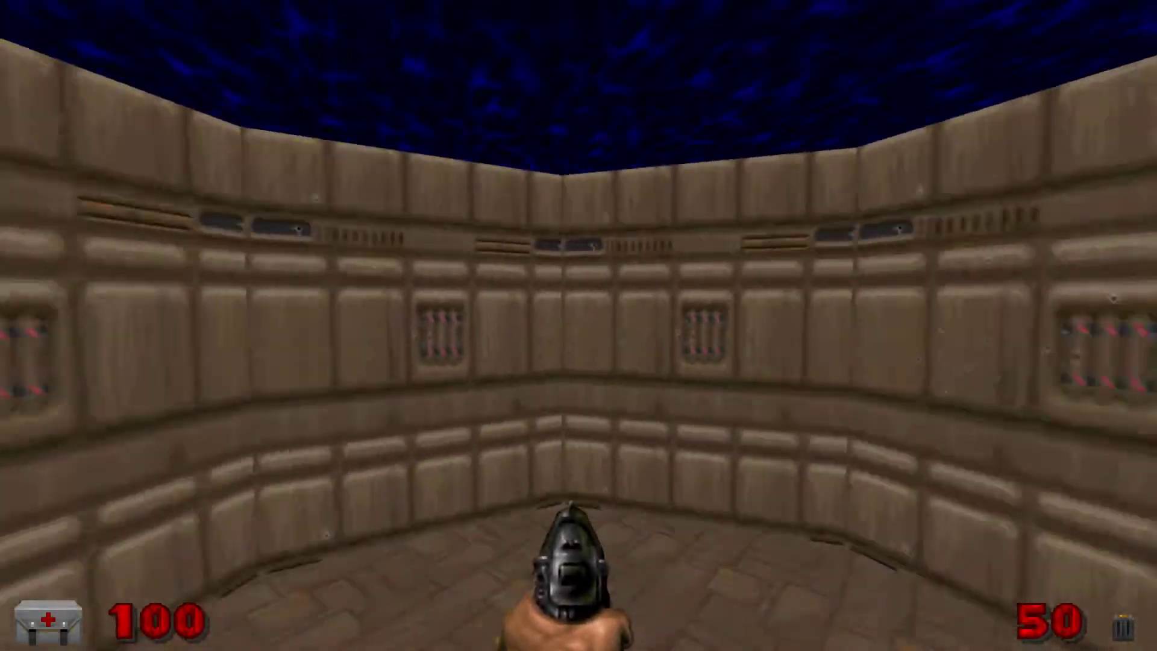
key("d")
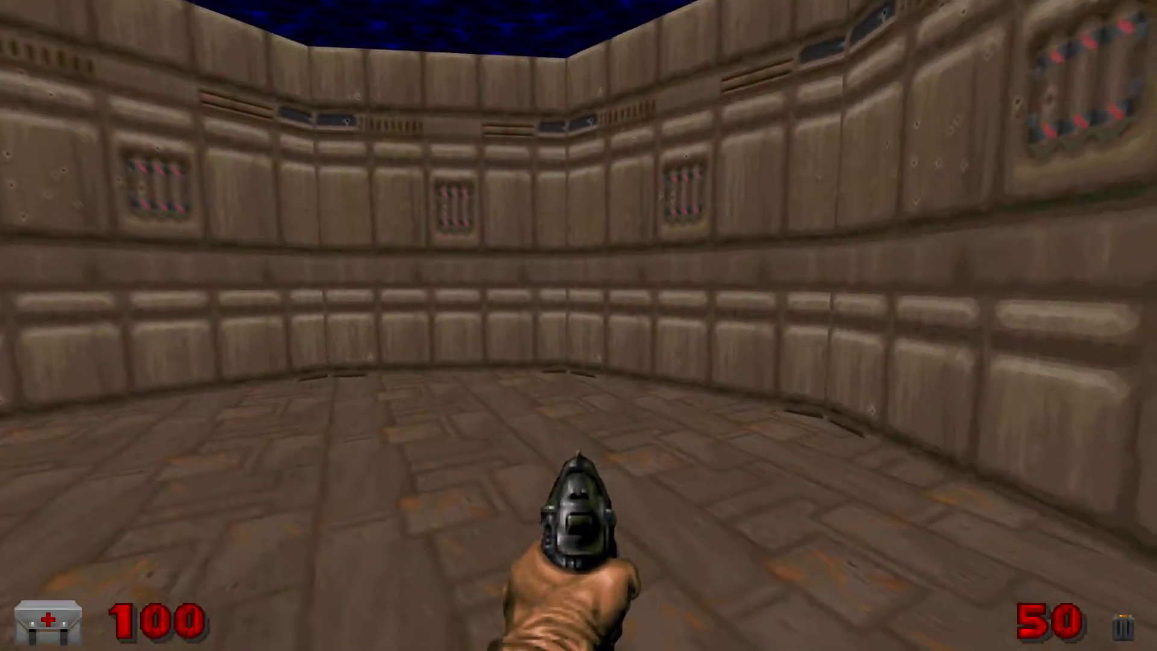
key("d")
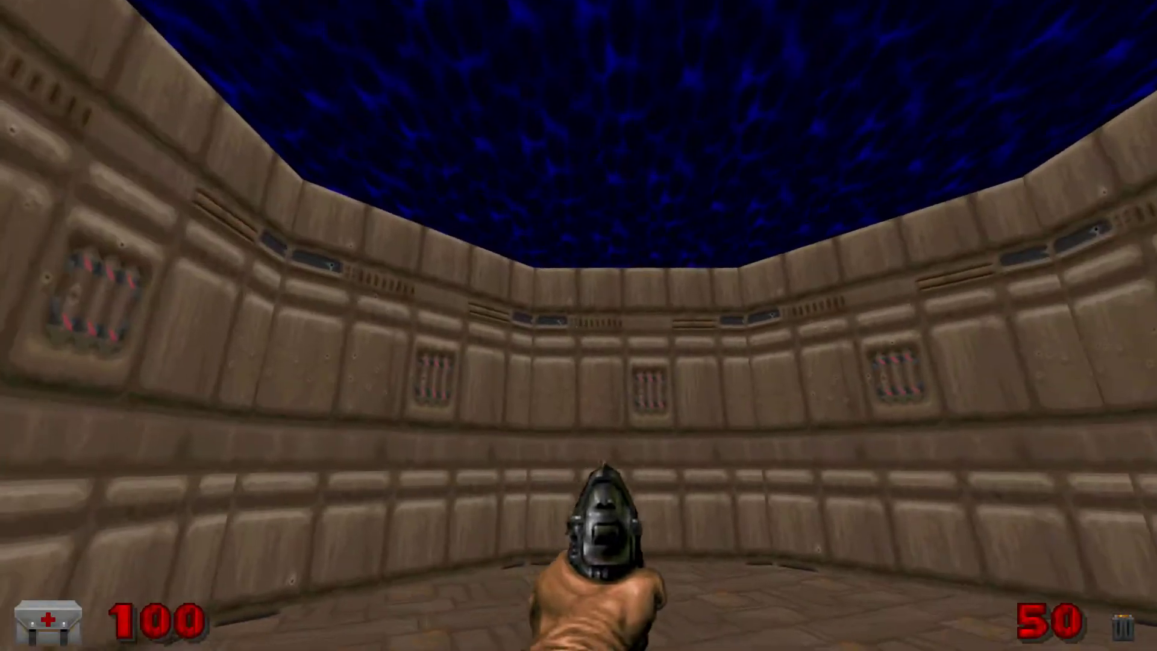
key("w")
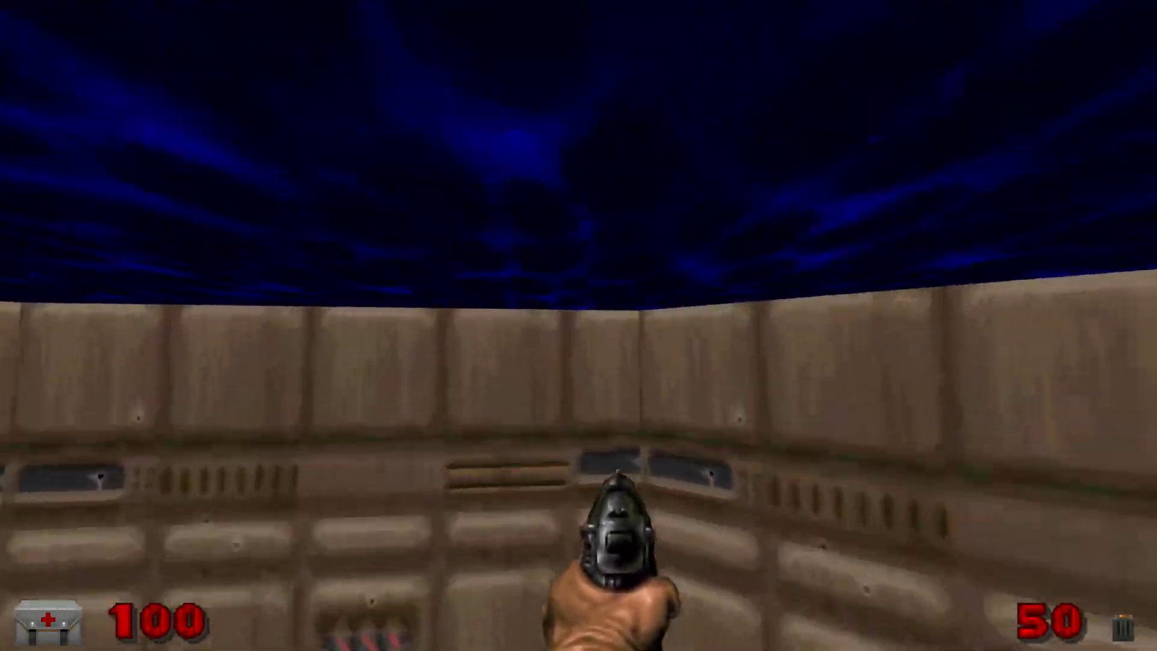
key("d")
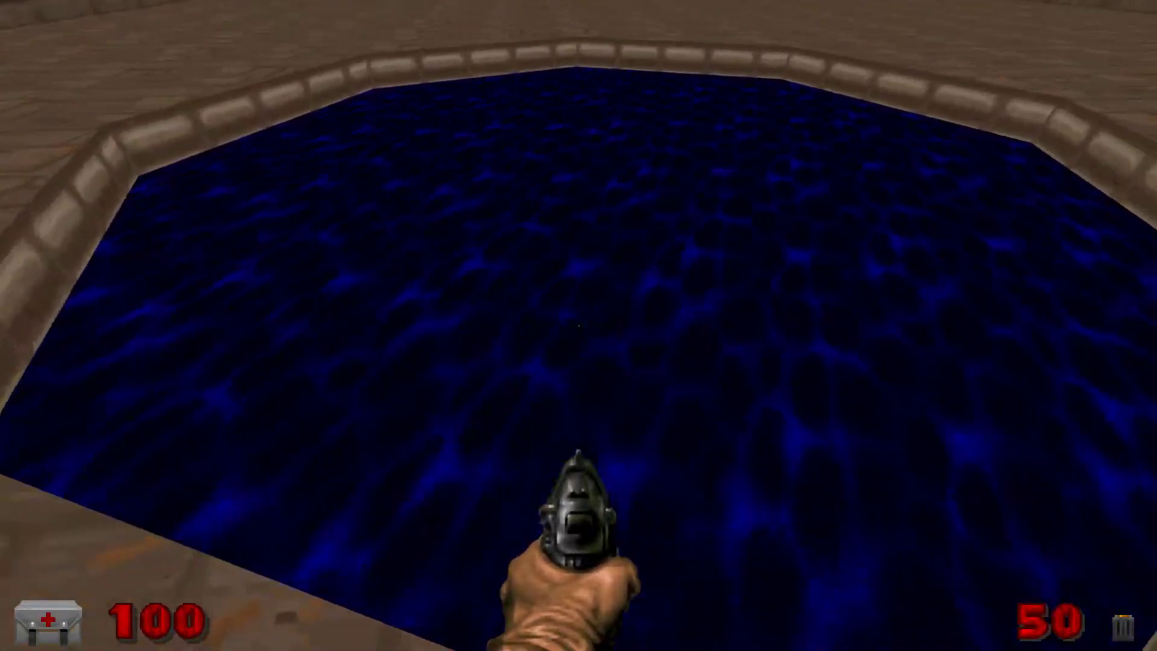
- Fire a test shot at the pool, quit the test game and return to the map editor
left_click(578, 326)
key("Escape")
left_click(595, 444)
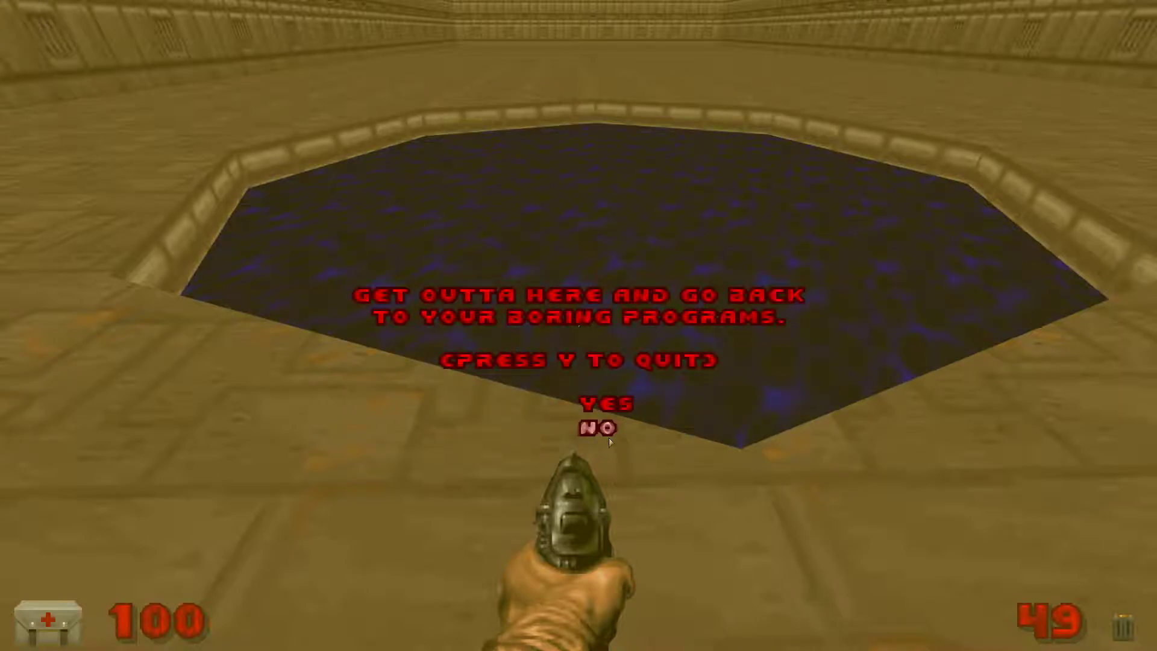
key("y")
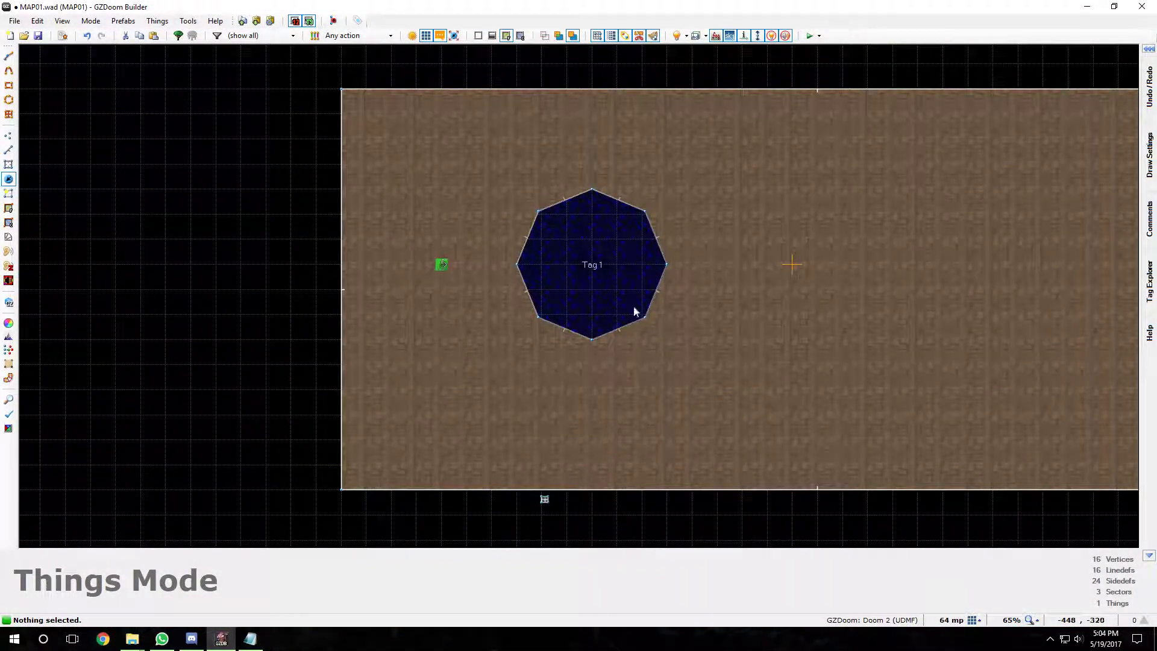
- Open the map's script editor and write the line #include "zcommon.acs" and the header Script "Pool Time" OPEN
key("Right")
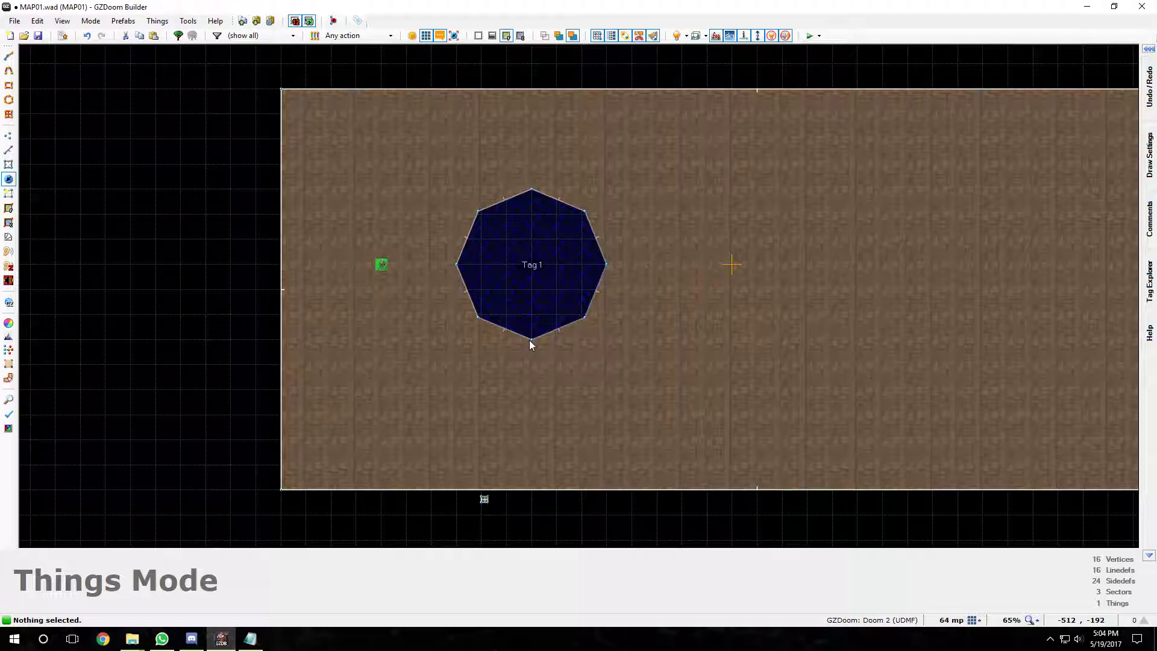
key("F10")
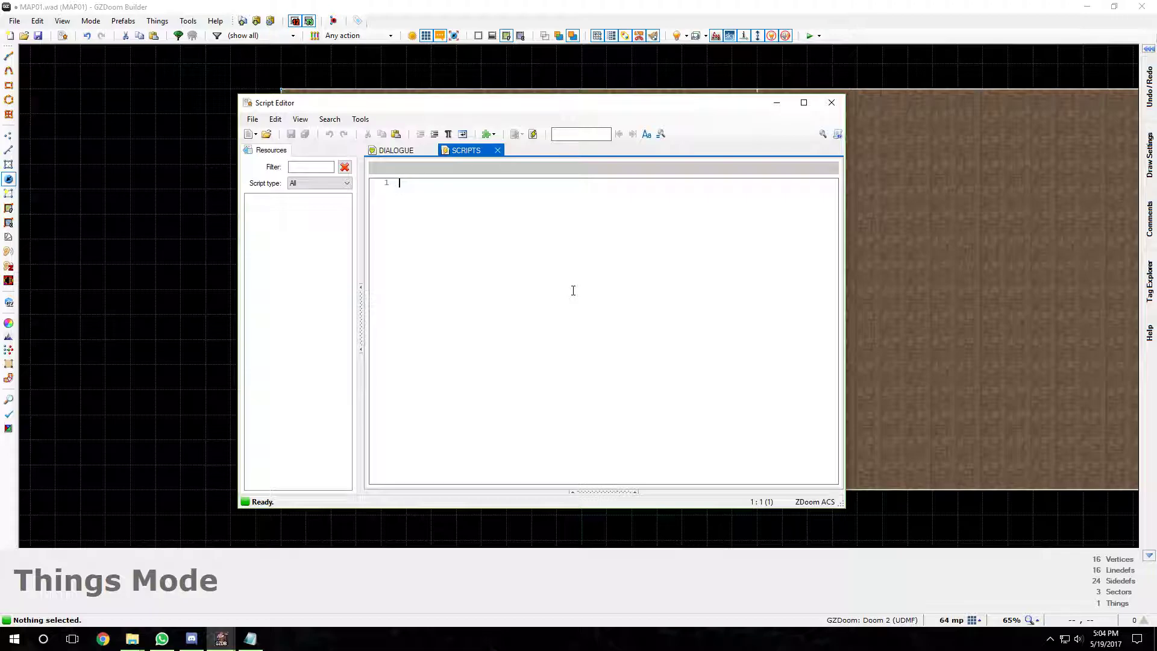
type("#inc")
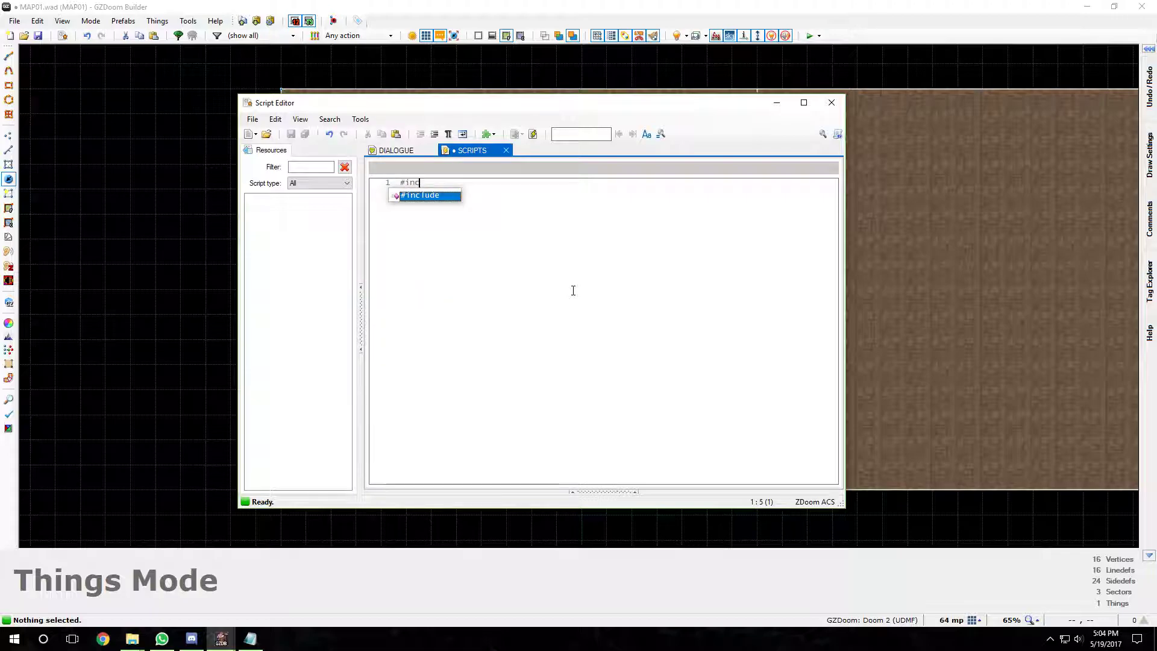
type("lude \"z")
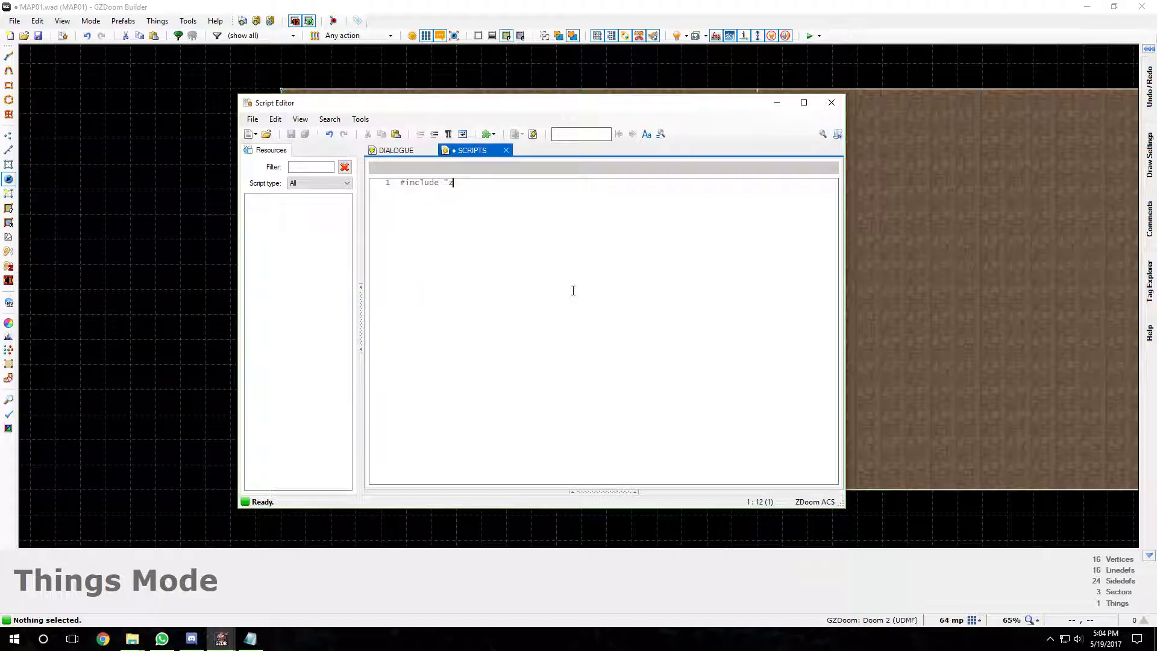
type("common.acs\"")
key("Return")
type("script \"Pool Time\" Open")
key("Escape")
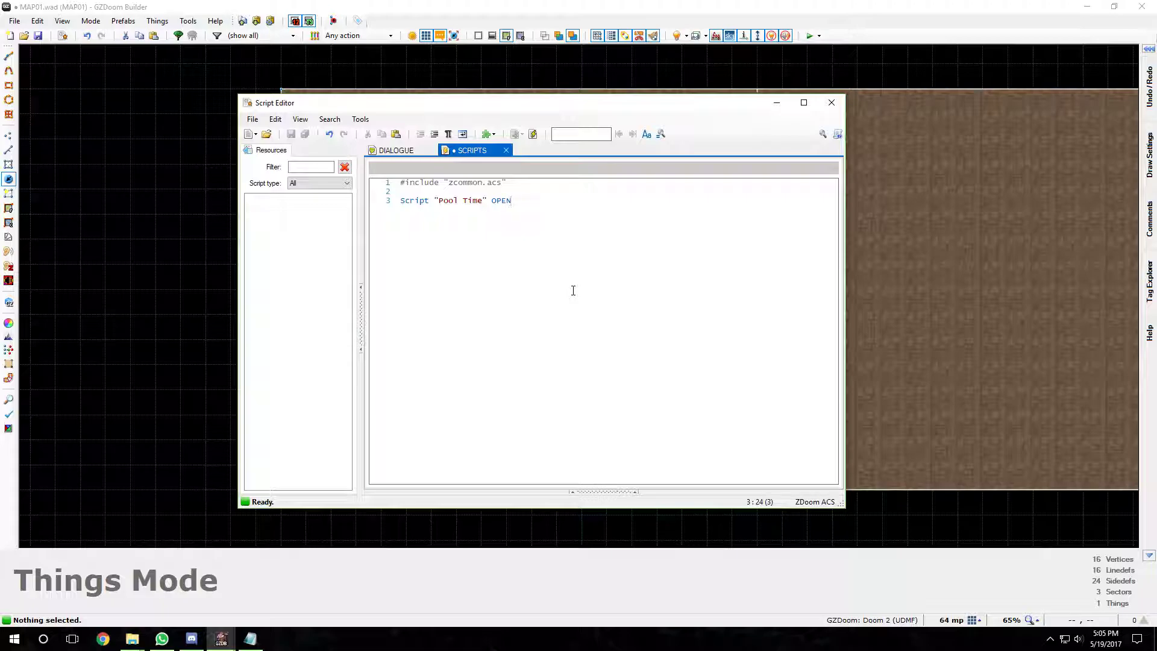
- Add a braced body to the Pool Time script with Sector_SetColor and Sector_SetFade on separate lines
type("{")
key("Return")
type("Secto")
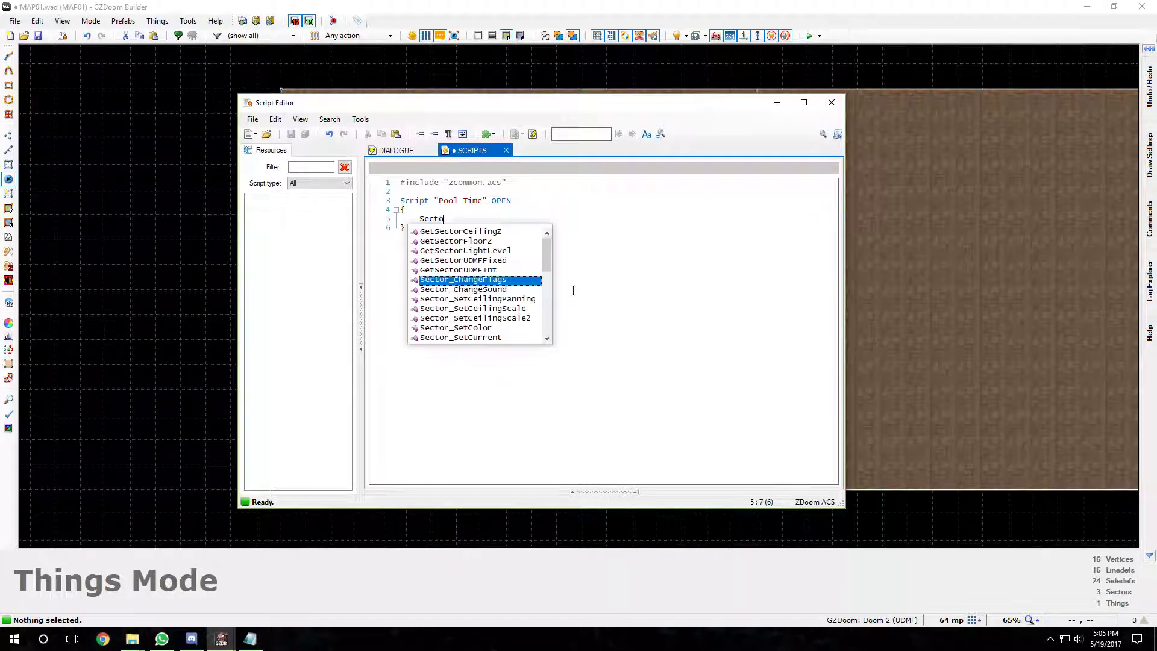
type("r_SetColo")
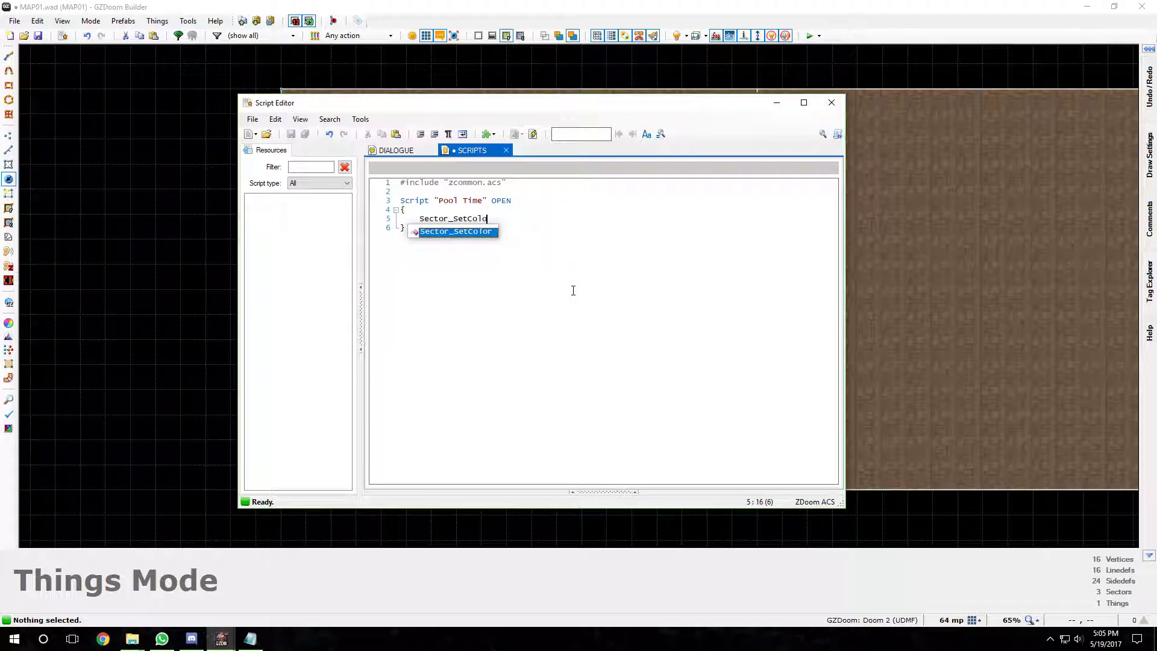
key("Return")
key("Return")
type("Sect")
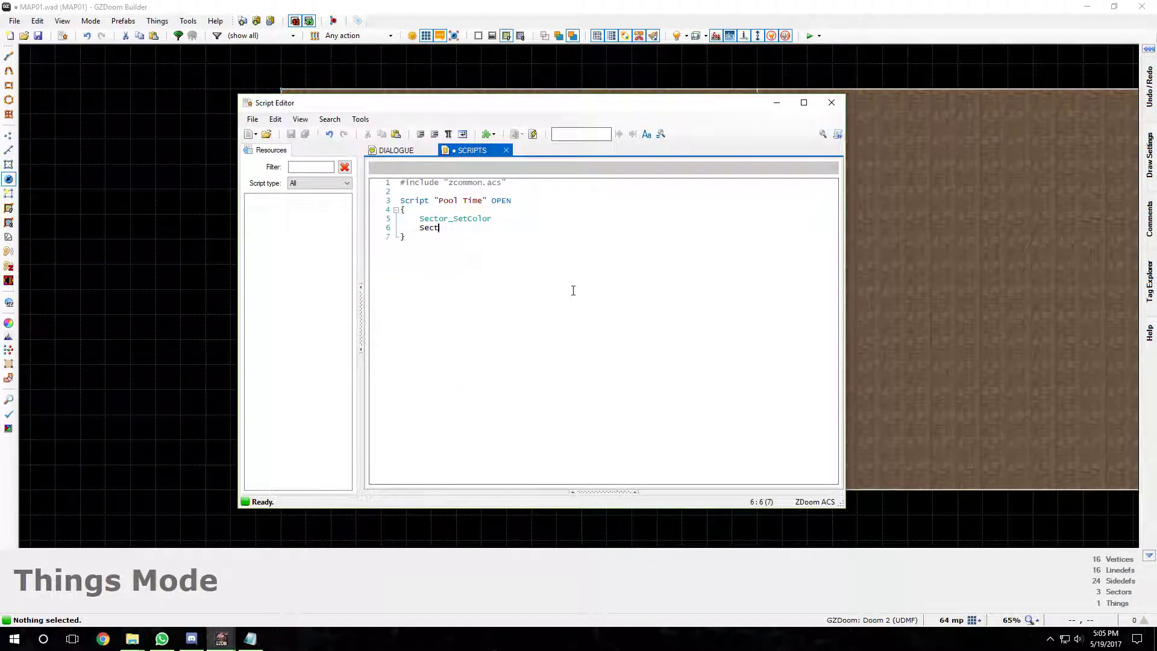
type("or_SetFade")
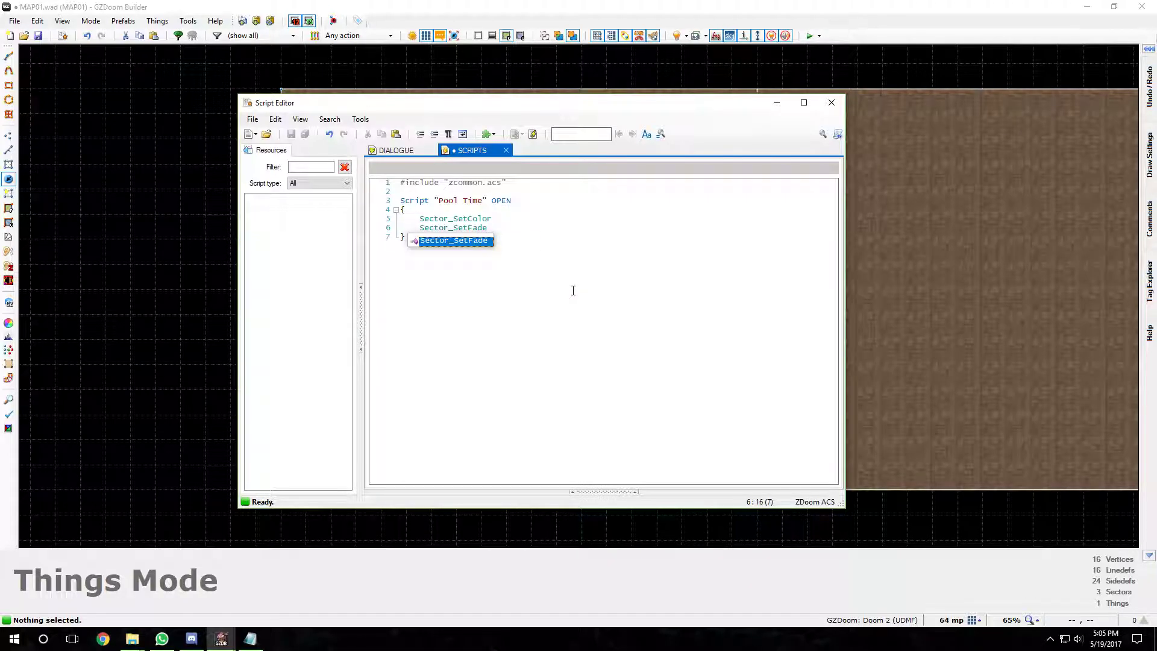
key("Return")
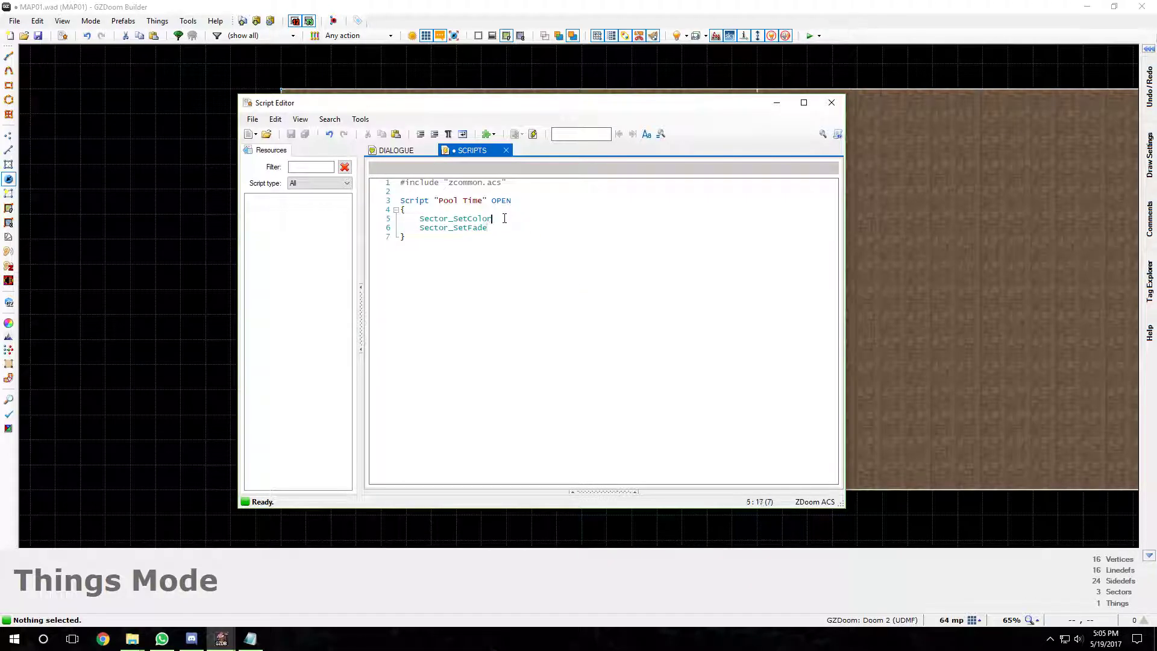
- Complete the Sector_SetColor call with the arguments (2, 0, 0, 205, 0) and a closing semicolon
type("(")
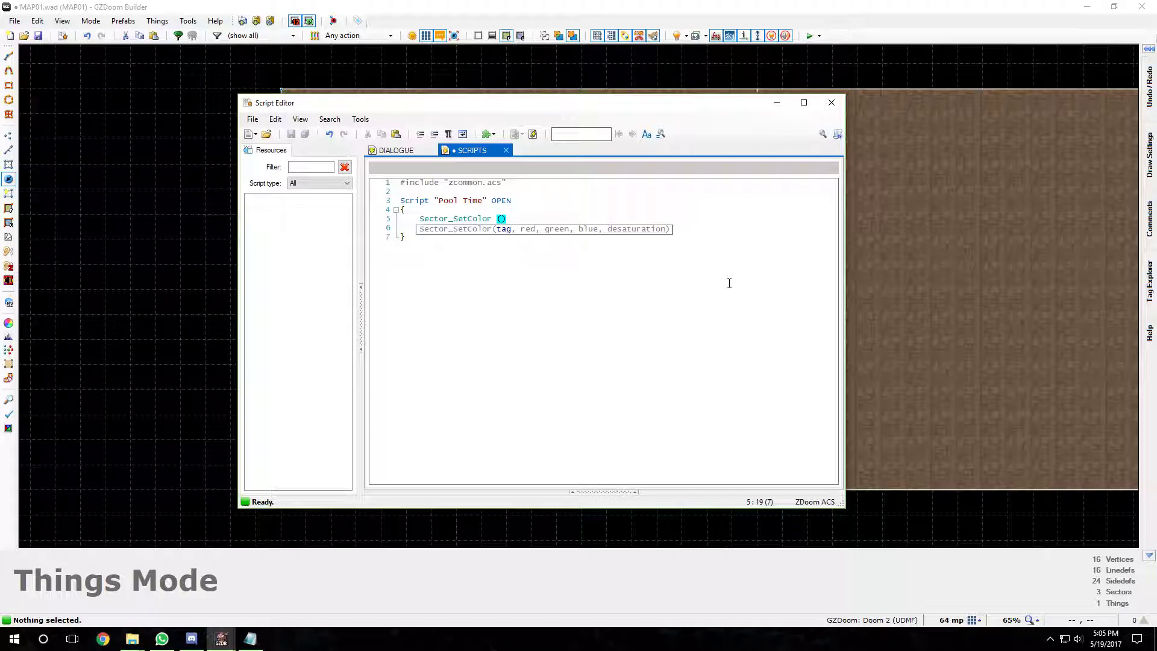
type("2, 0, 0, 205, 0")
key("End")
type(";")
key("Return")
key("BackSpace")
key("BackSpace")
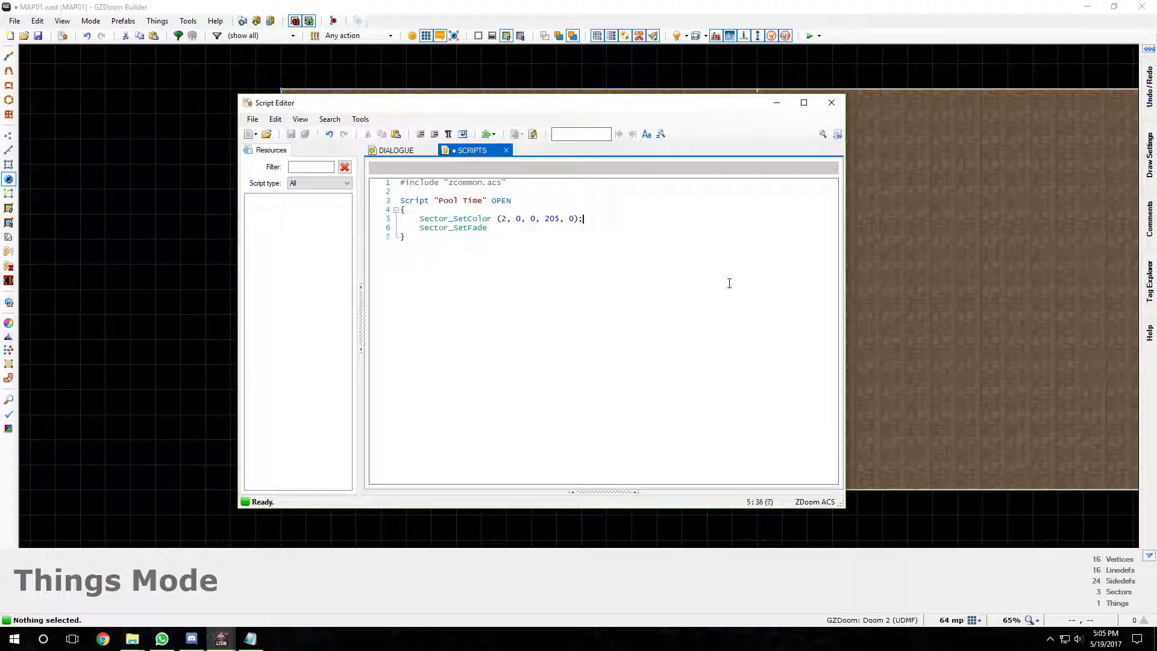
- Complete the Sector_SetFade call with the arguments (2, 0, 0, 205) and a closing semicolon, and compile the script
type("(")
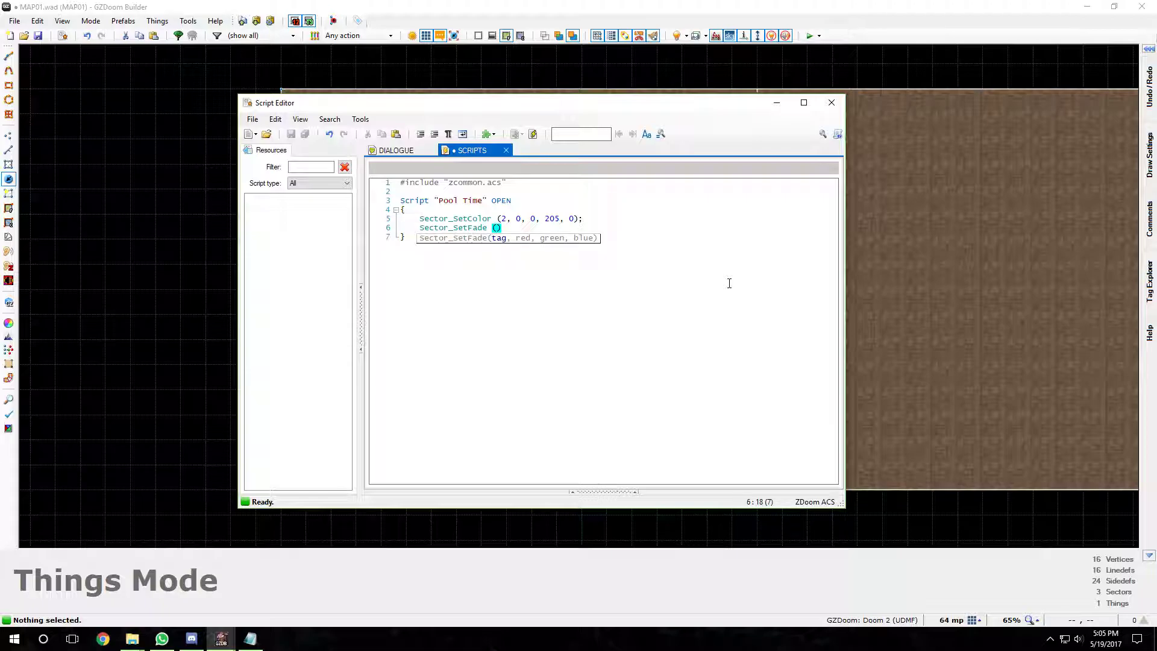
type("2, 0 , 0, 205);")
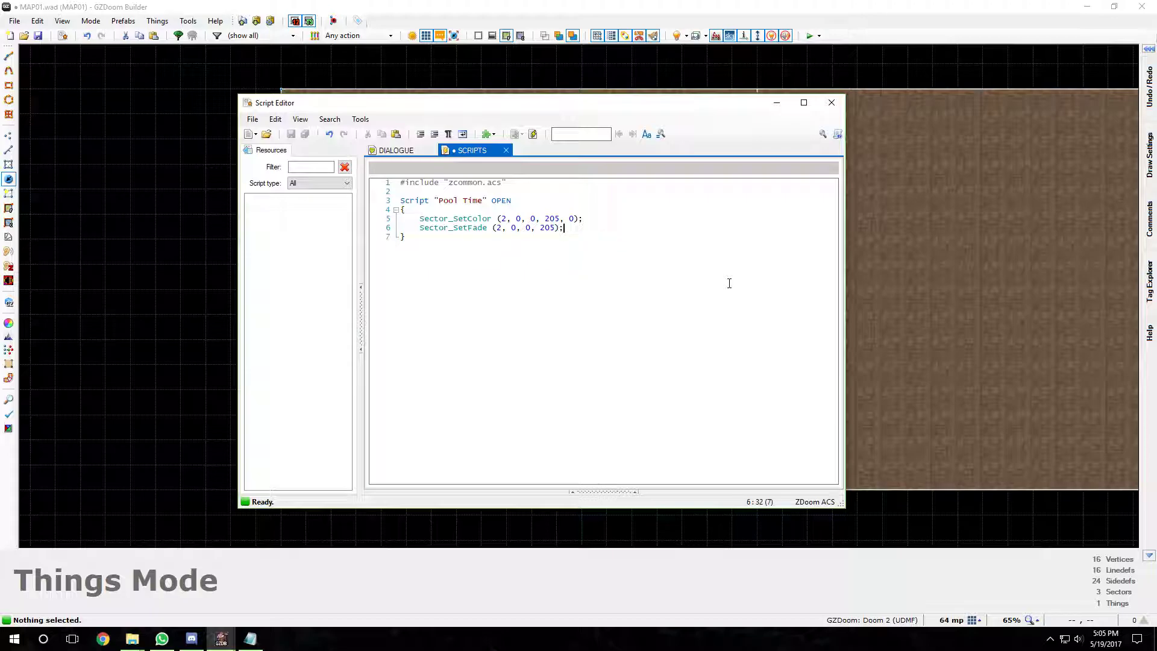
left_click(522, 228)
left_click(515, 229)
left_click(532, 134)
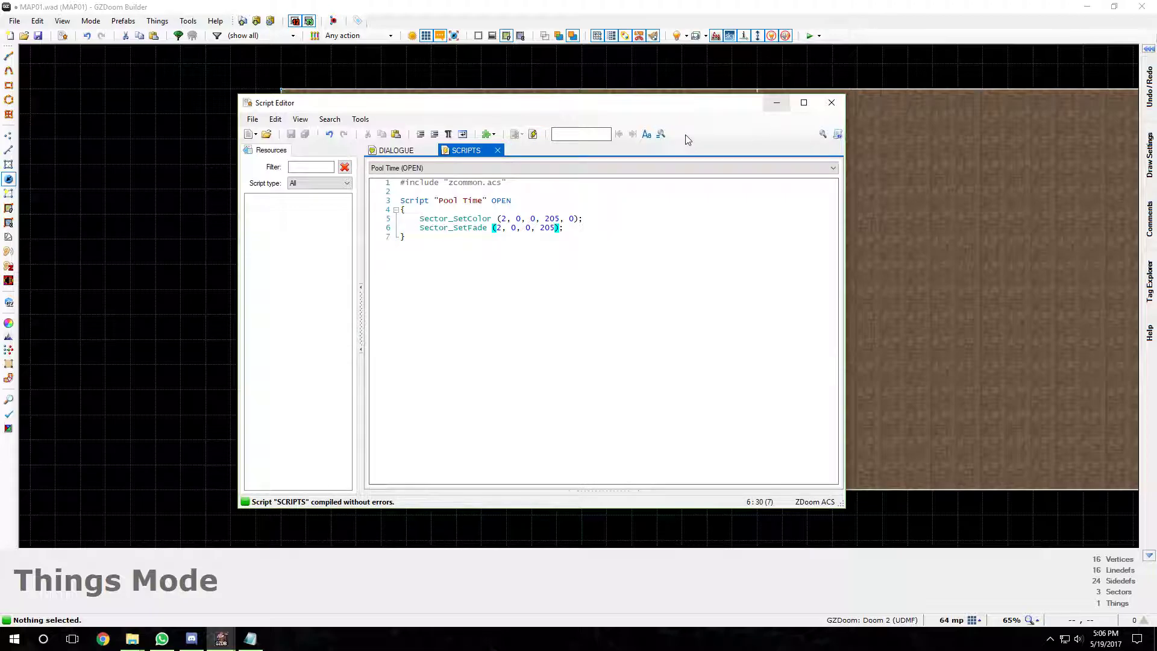
- Minimize the script editor, launch the map in test play and drop into the pool to examine the underwater colour and fade
left_click(776, 102)
left_click(810, 35)
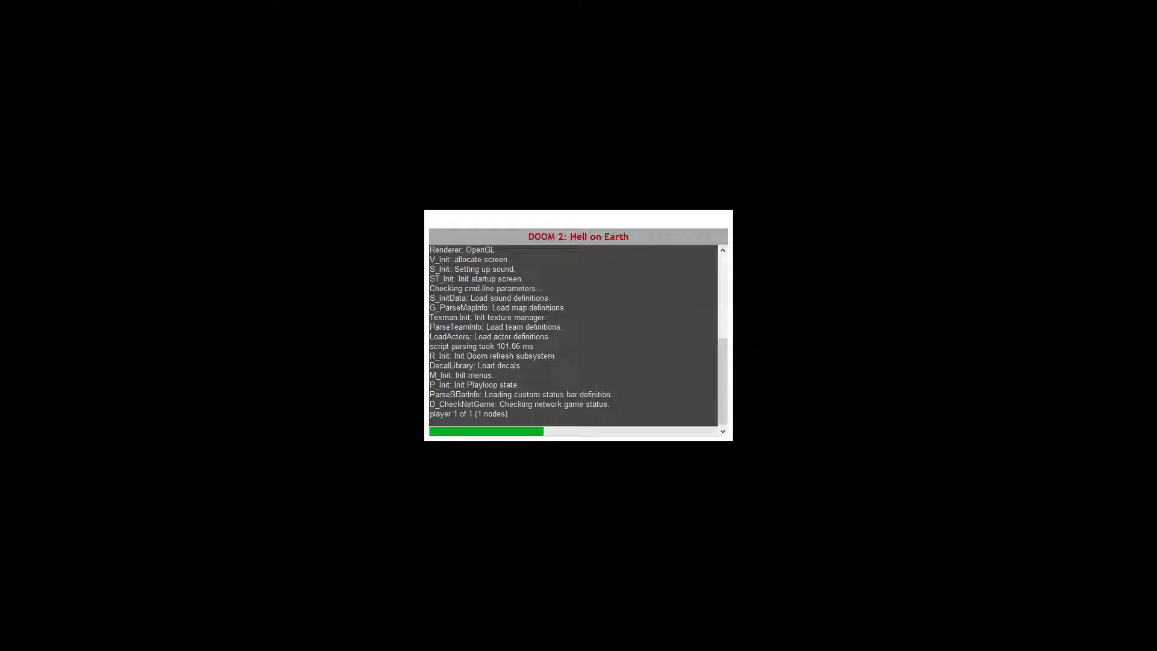
key("w")
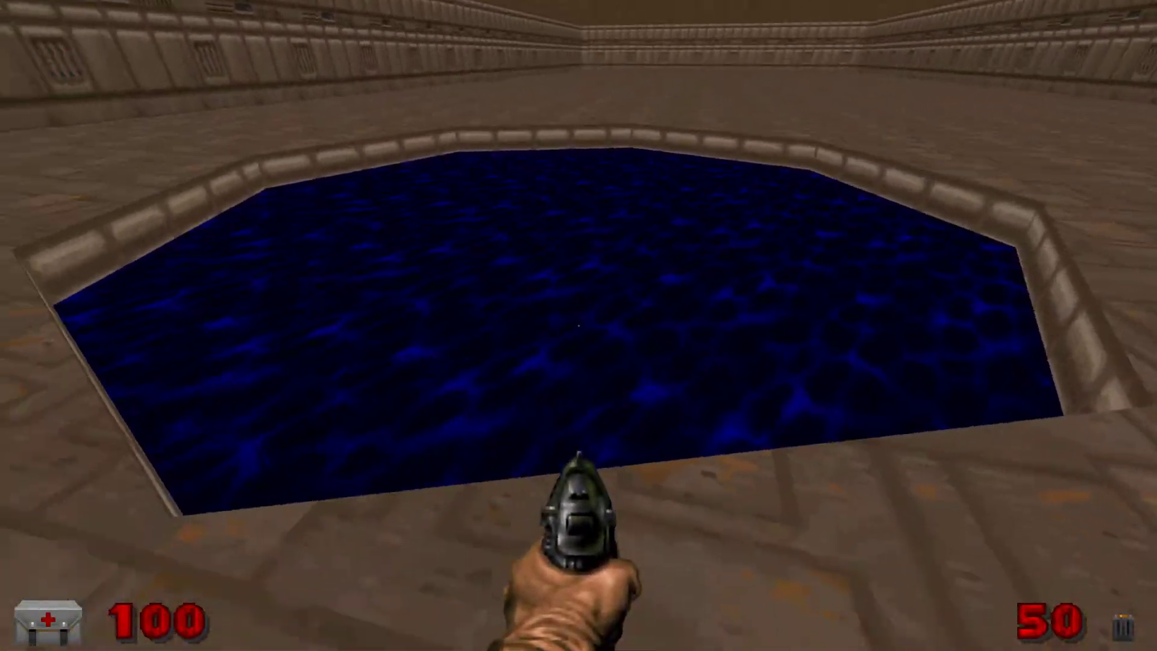
key("w")
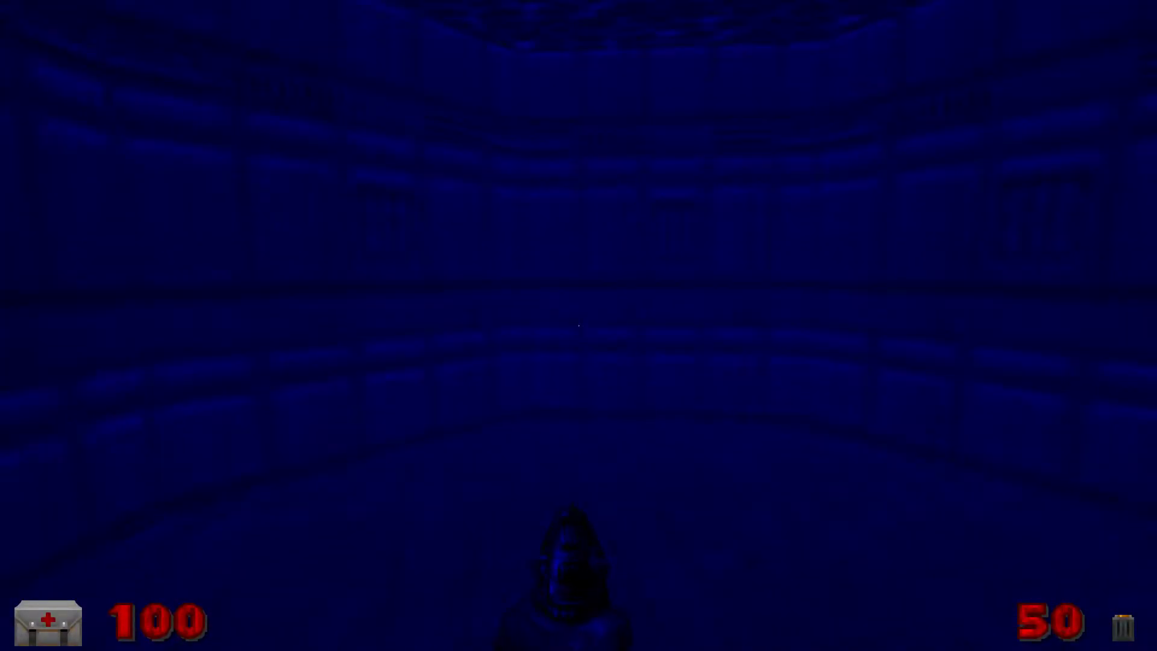
key("w")
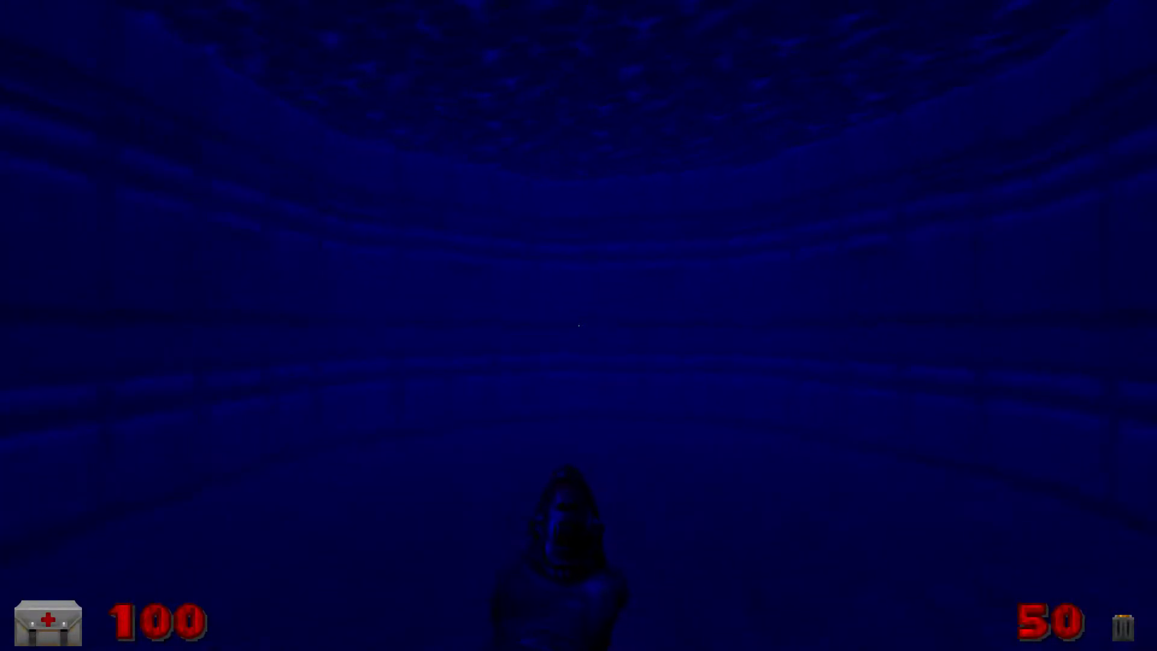
key("w")
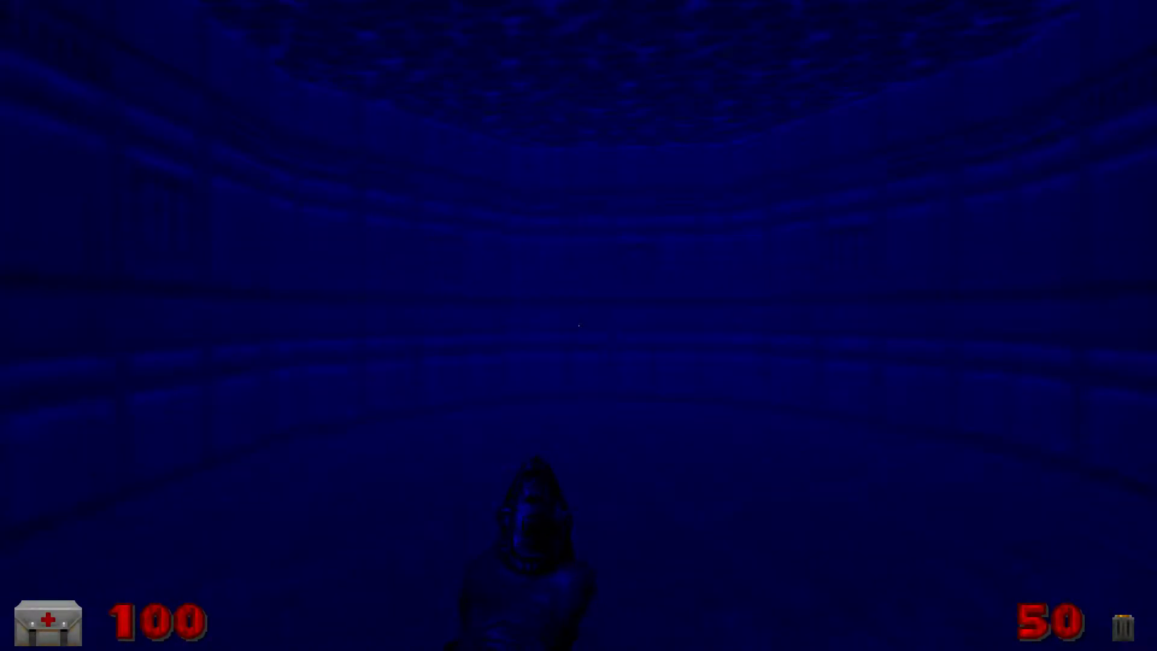
key("w")
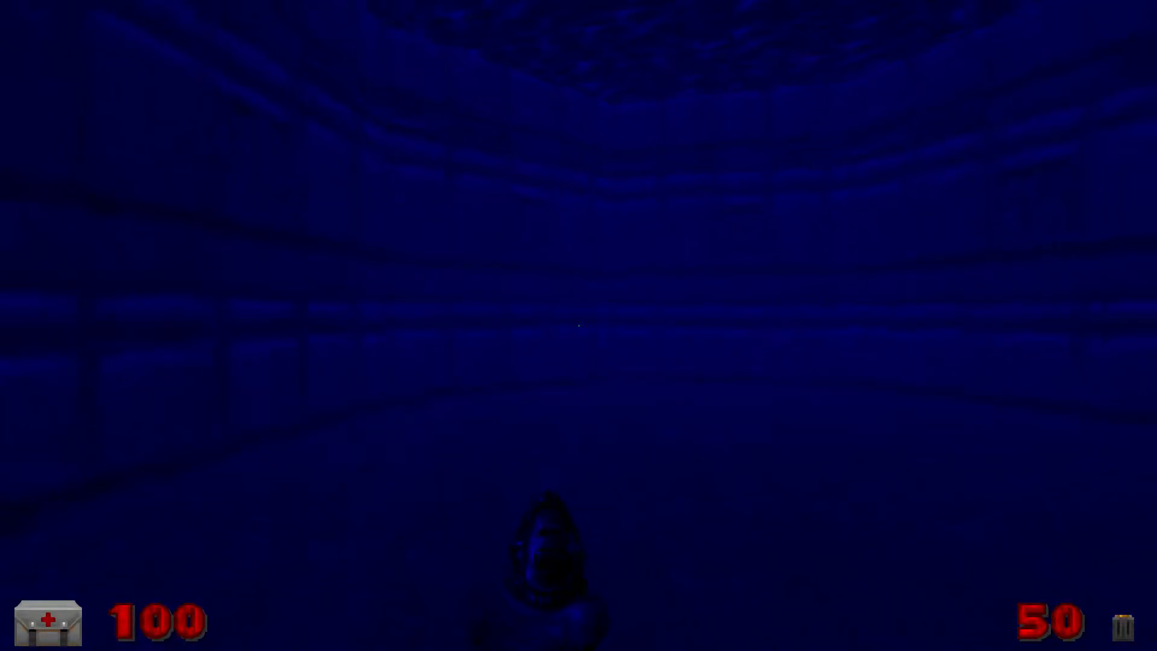
key("w")
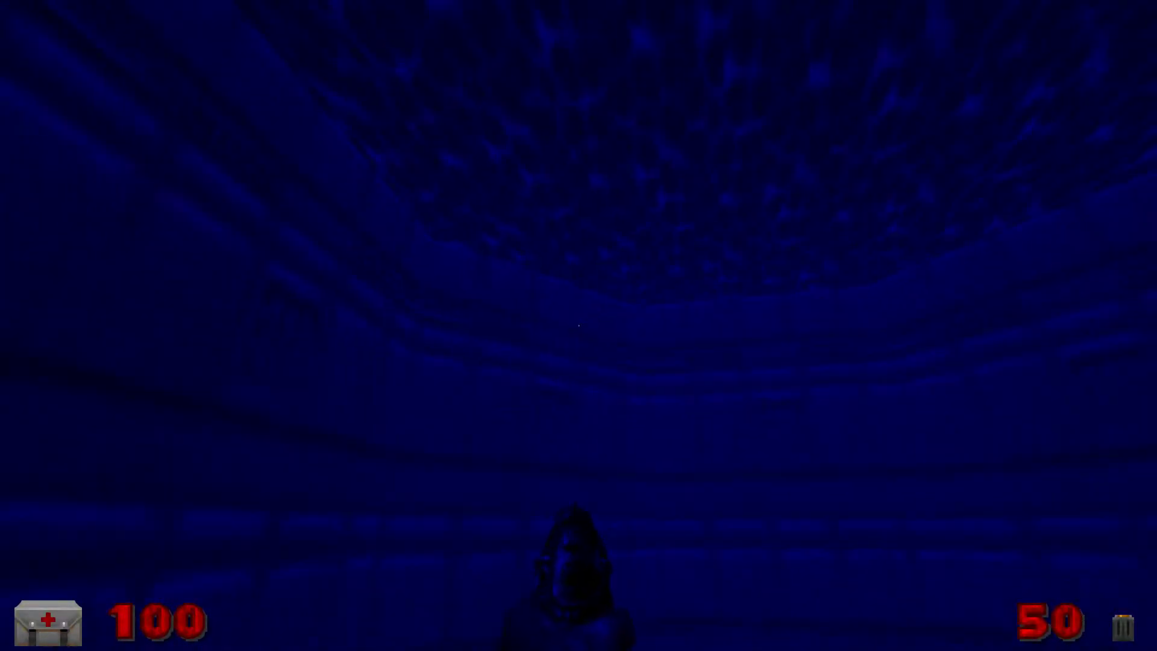
- Swim out of the pool, look at the water from its edge, and quit the test game
key("w")
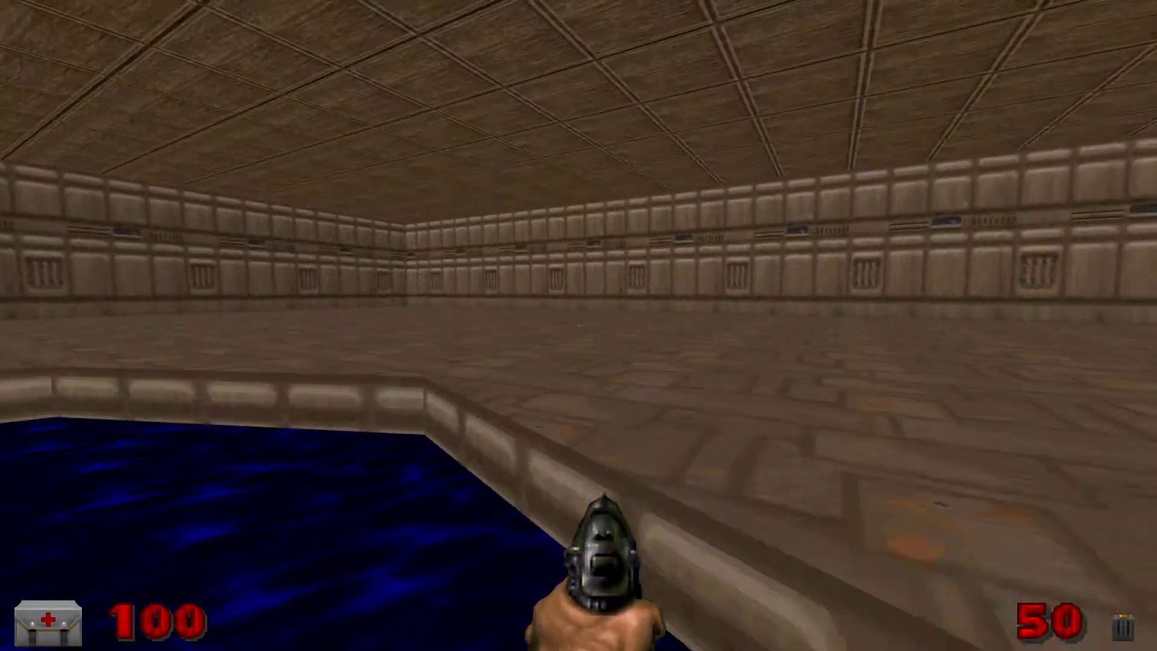
key("s")
key("w")
key("Escape")
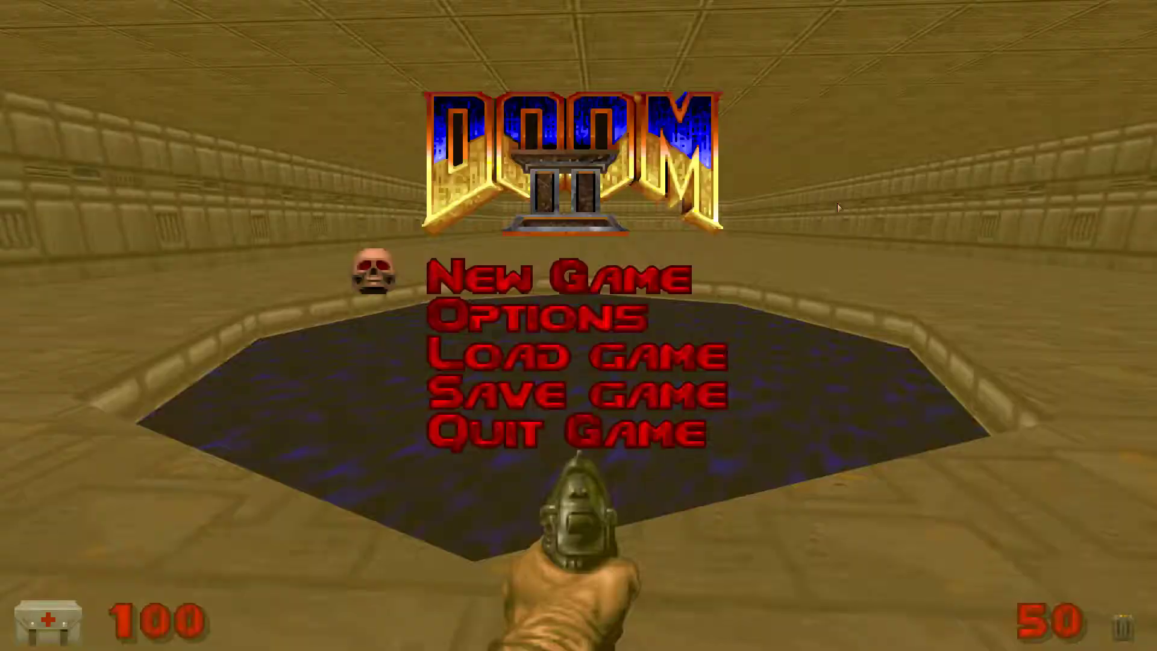
left_click(577, 432)
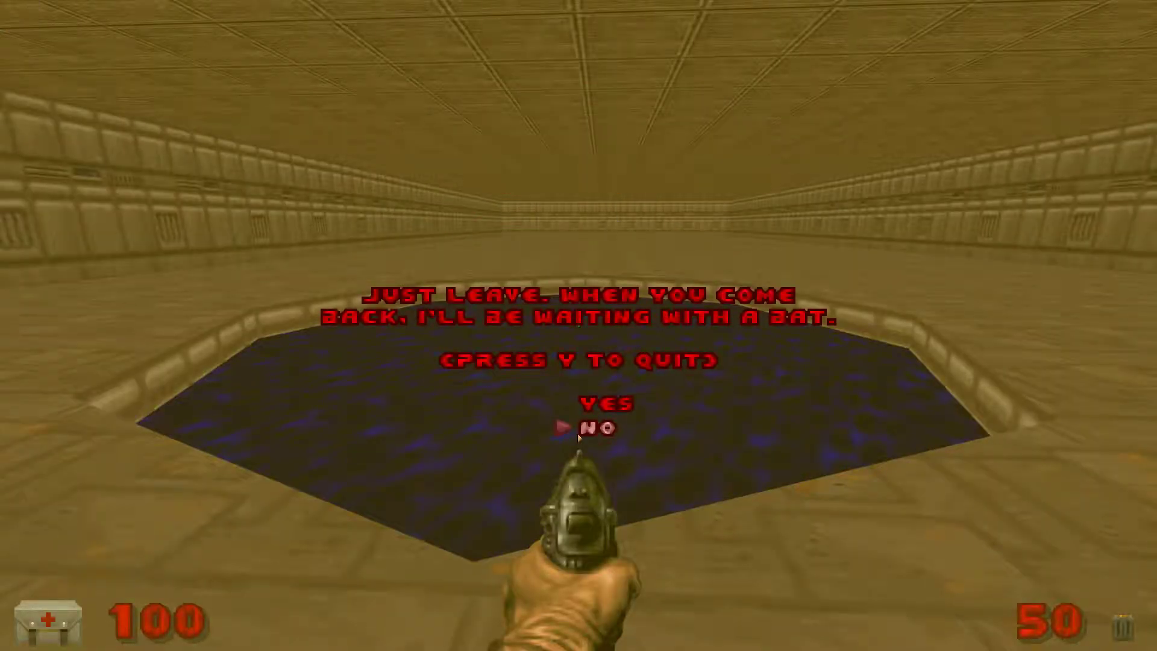
key("y")
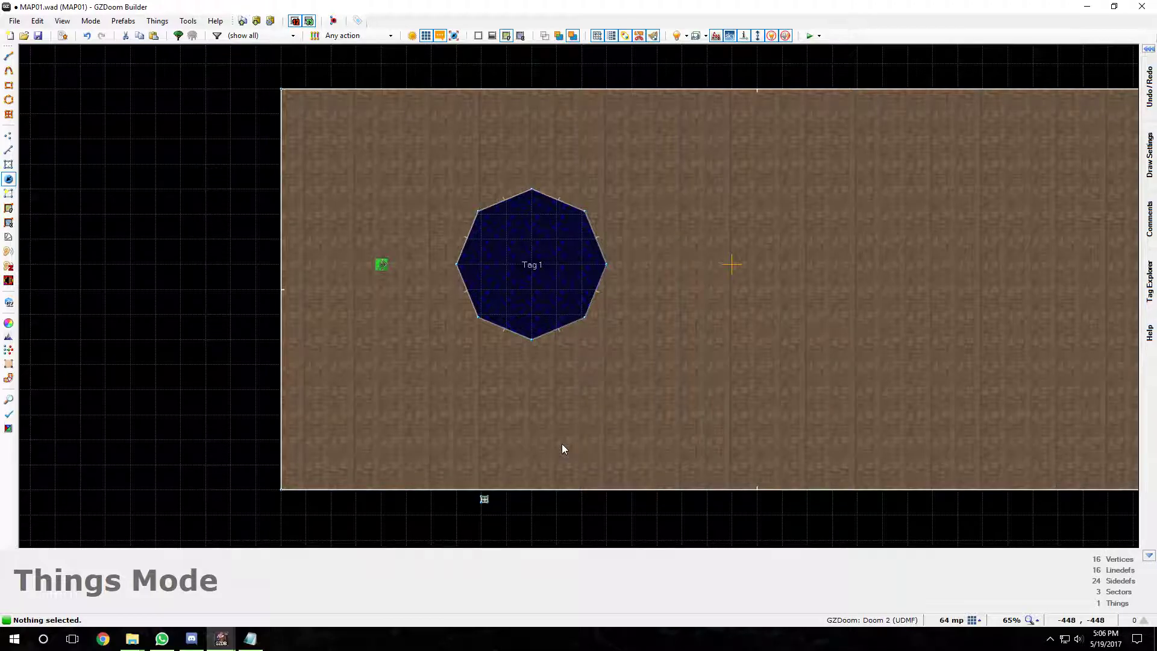
- Draw an eight-sided ellipse about seven by six grid cells in the open floor east of the existing pool
key("Right")
key("Right")
key("Right")
key("Right")
key("Up")
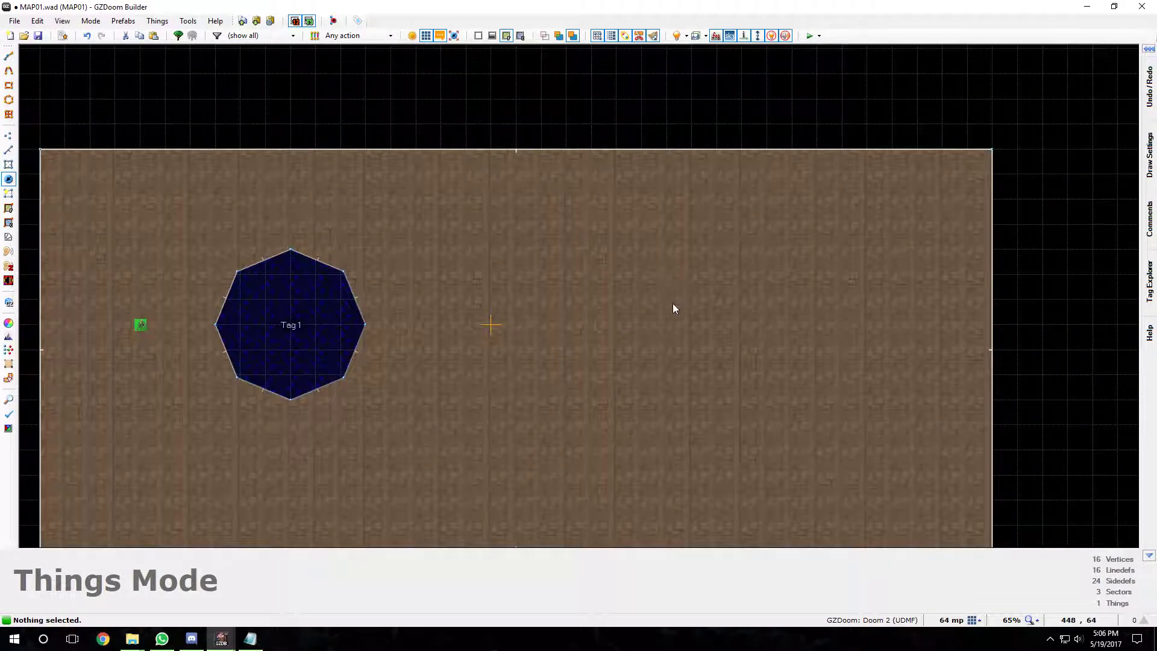
key("Down")
left_click(8, 99)
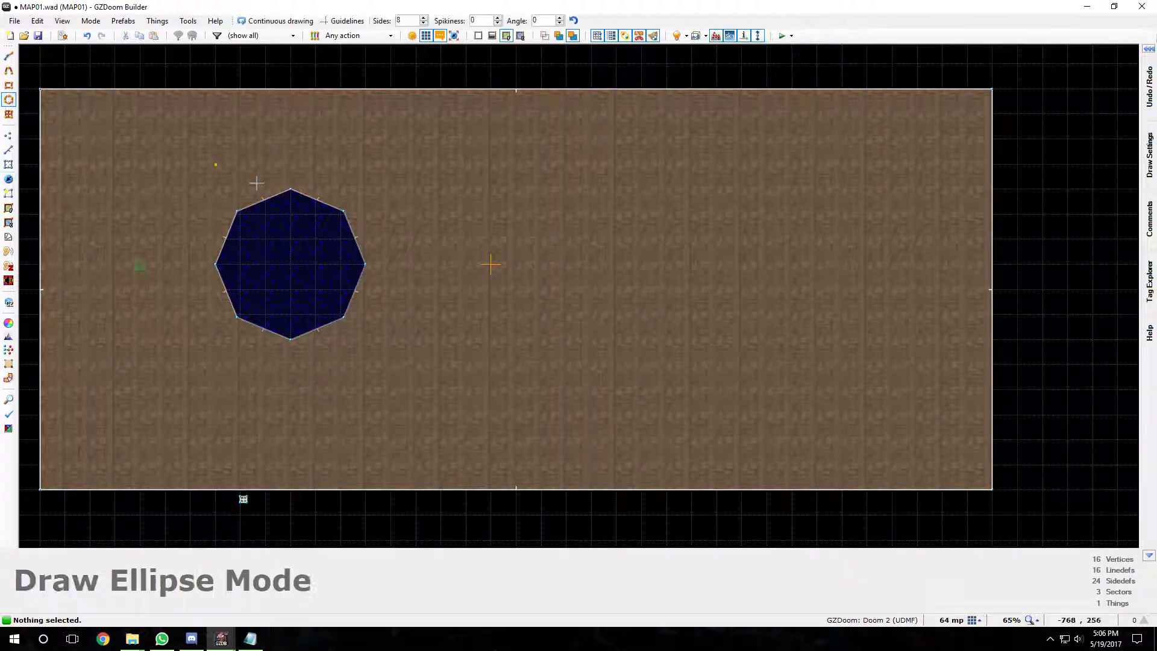
left_click_drag(566, 214, 740, 364)
- Lower the floor of the new octagonal sector to -176 in the 3D view
key("w")
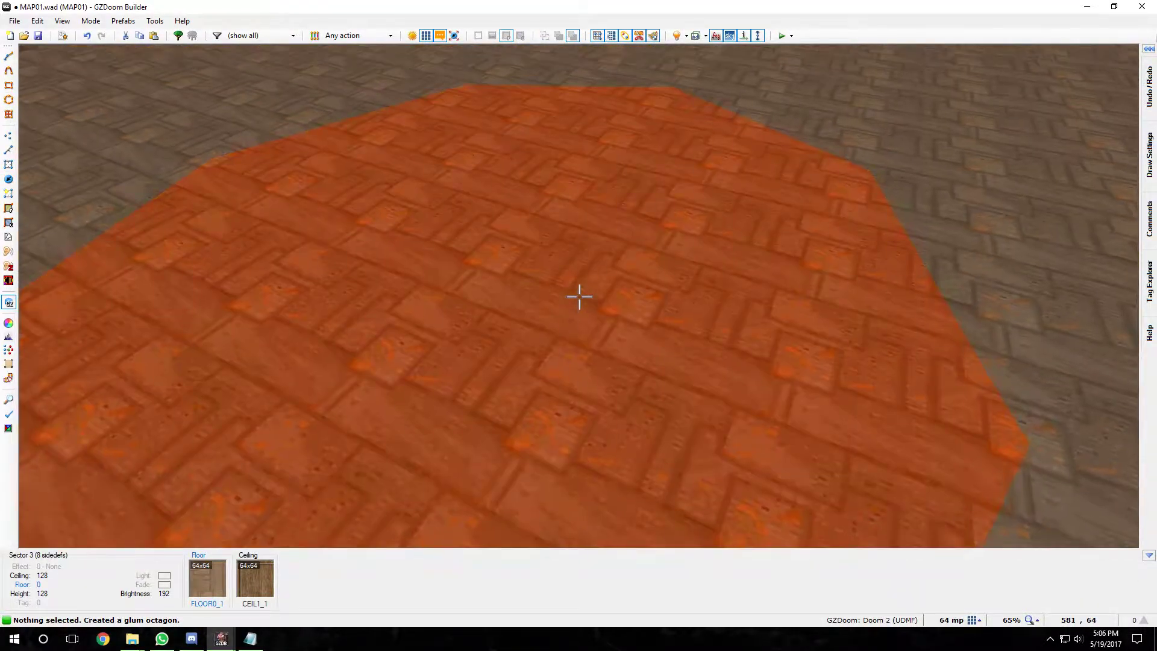
left_click(579, 297)
scroll(578, 296, "down", 19)
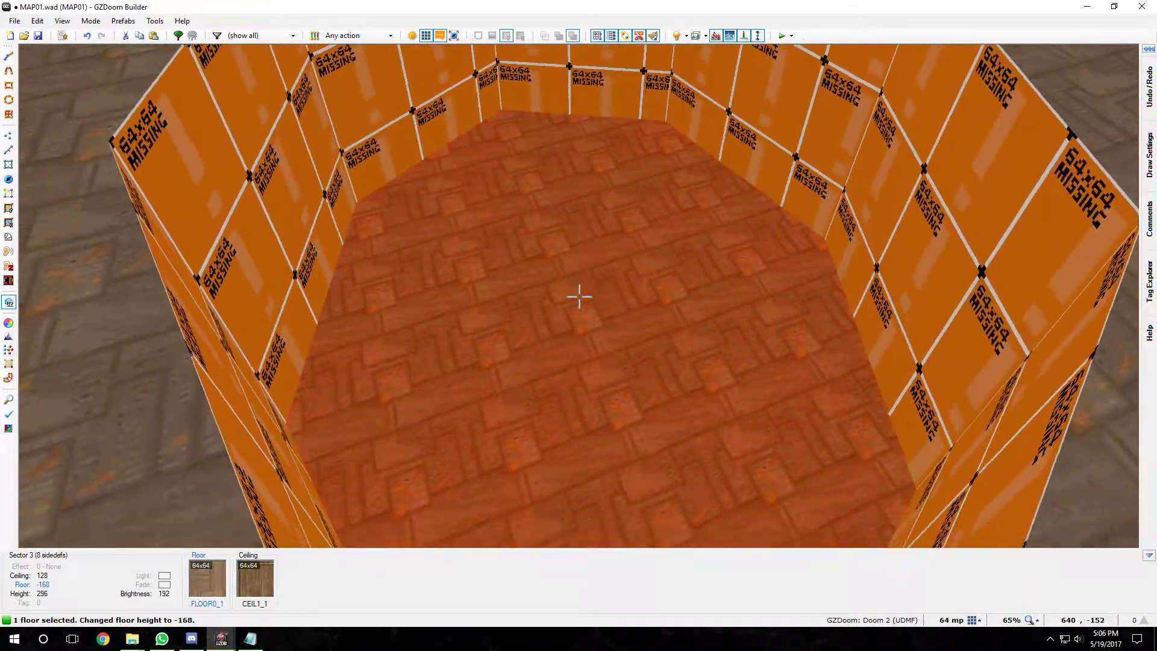
left_click(579, 296)
scroll(579, 297, "down", 3)
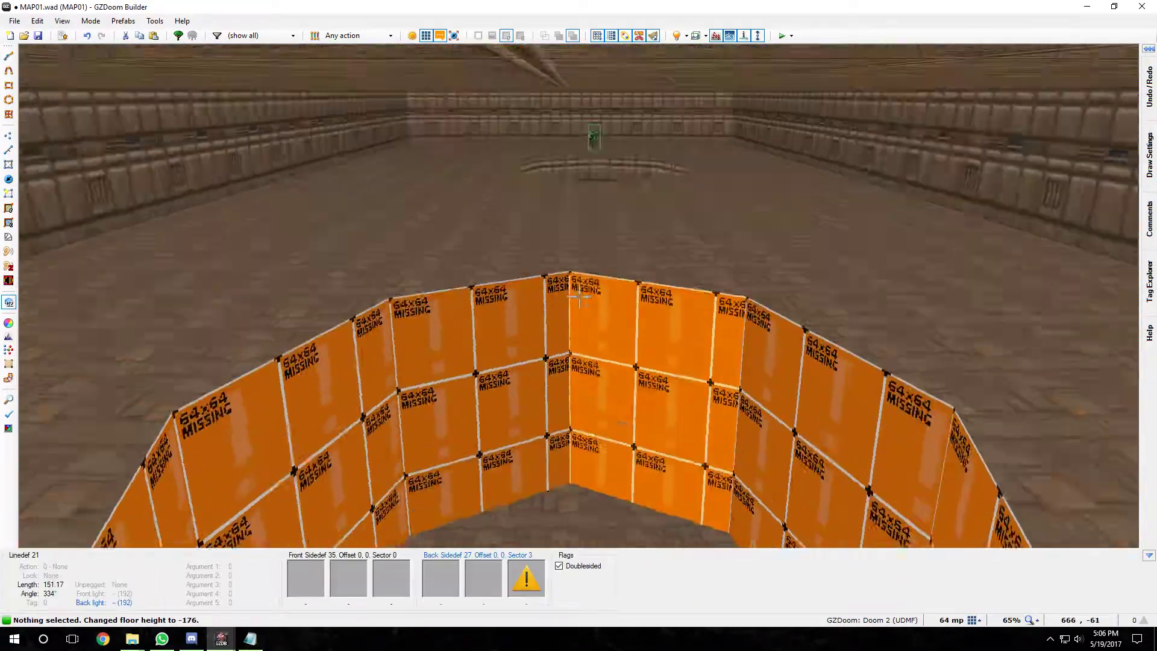
- Copy the STARTAN2 wall texture and paste it onto the untextured walls of the new pit
key("e")
key("ctrl+c")
key("ctrl+v")
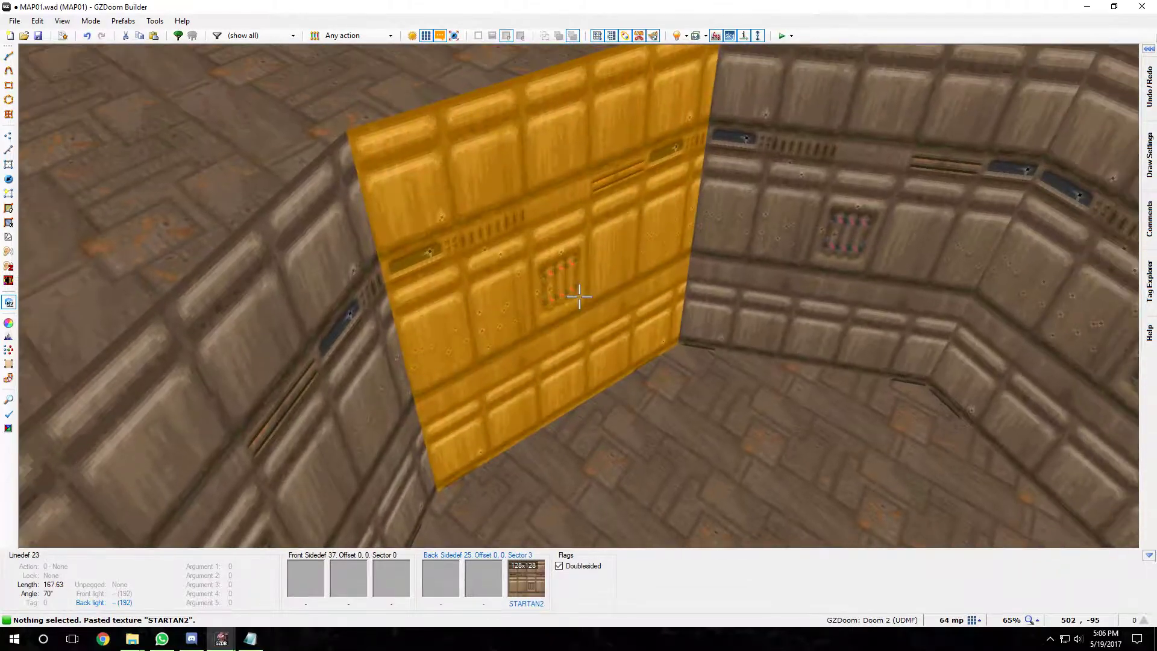
key("w")
- Assign the new tag 3 to the second octagonal pit's sector
key("s")
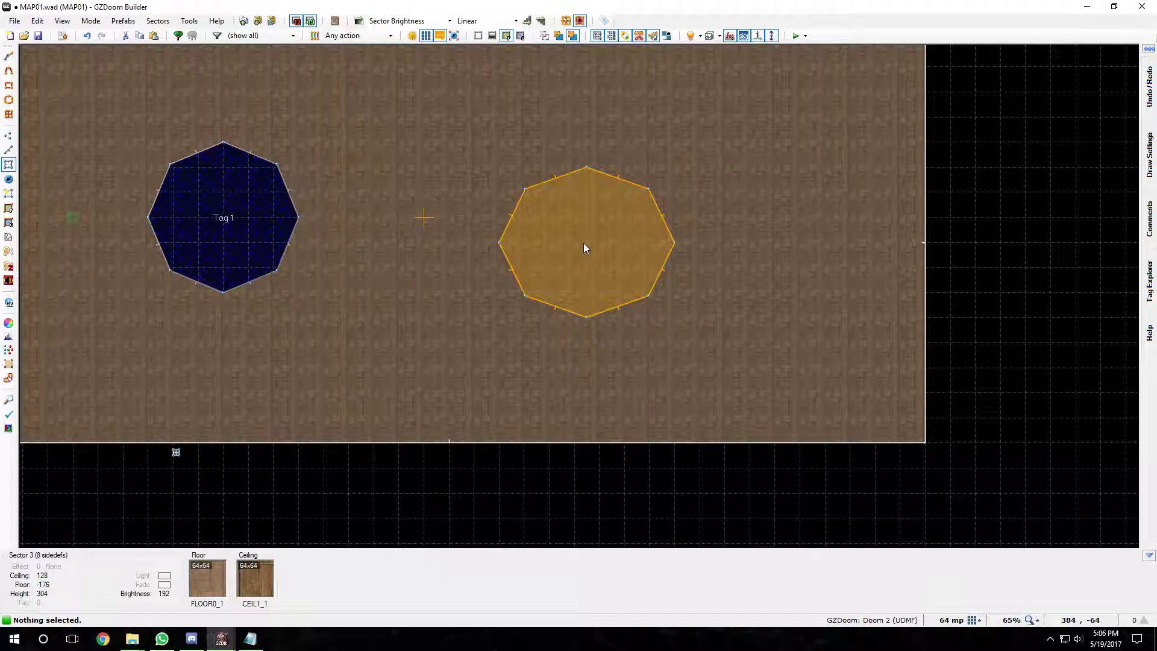
right_click(583, 243)
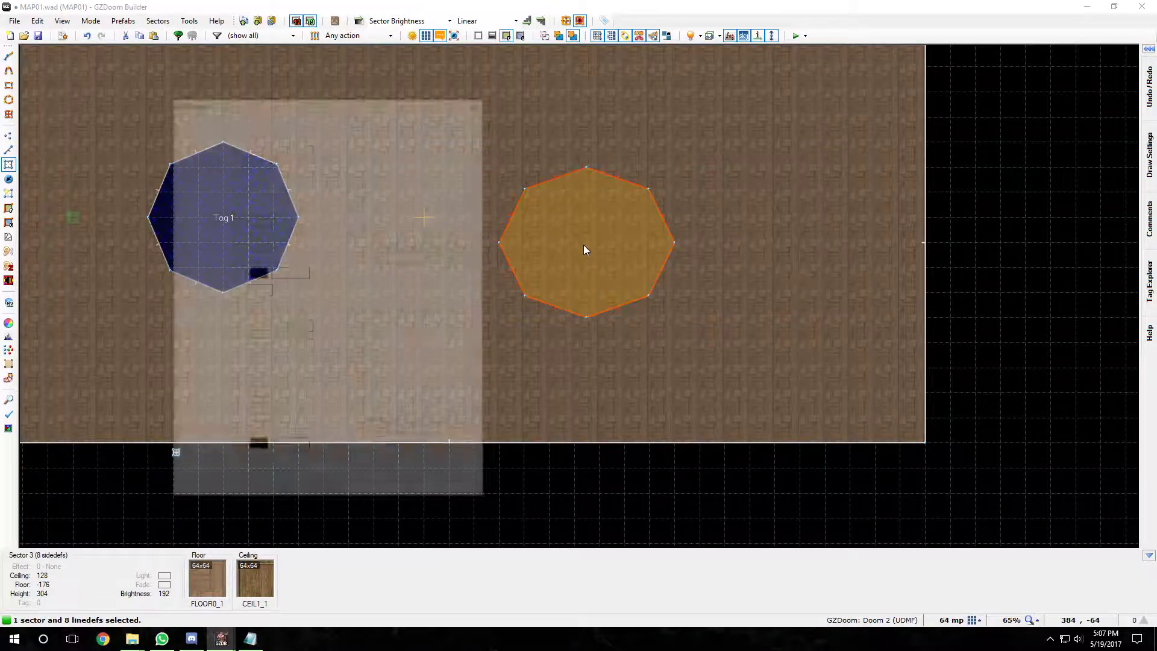
left_click(226, 126)
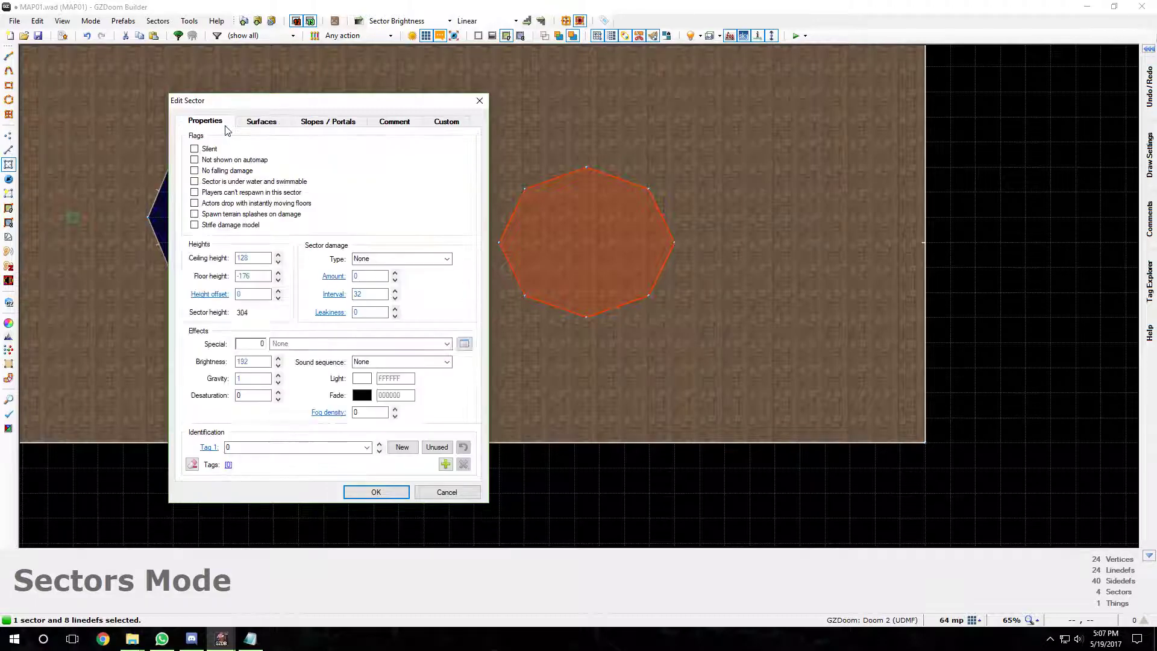
left_click(402, 446)
left_click(376, 491)
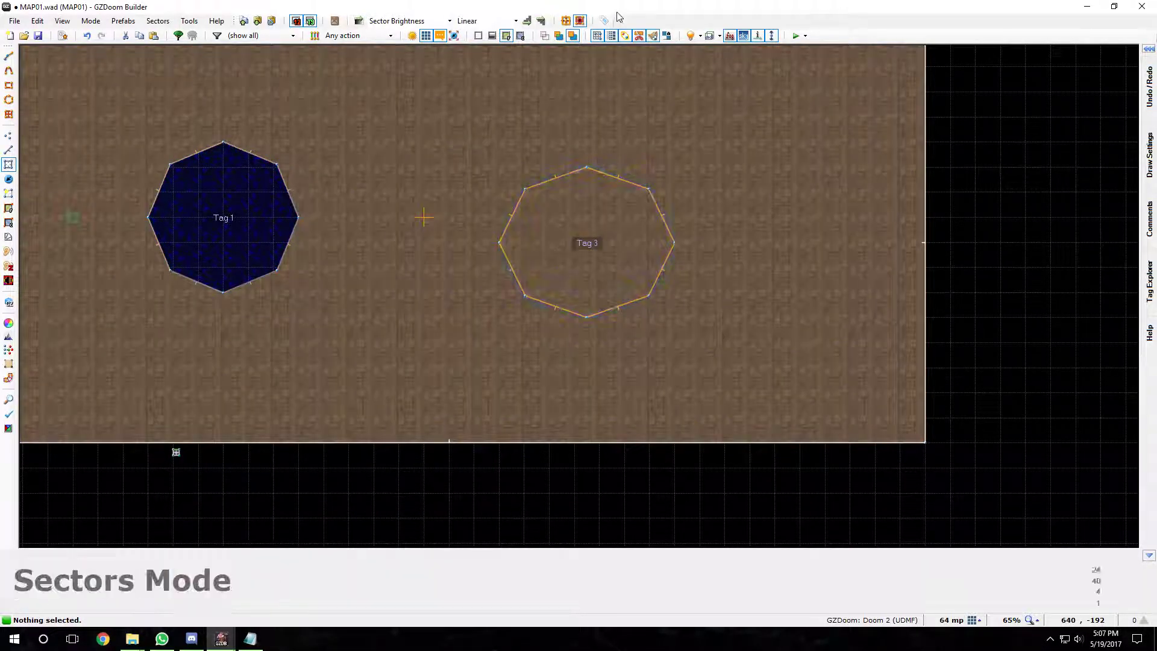
- Draw a small rectangular control sector about 16 units wide just outside the room's south wall, below the second pit
key("Down")
key("Down")
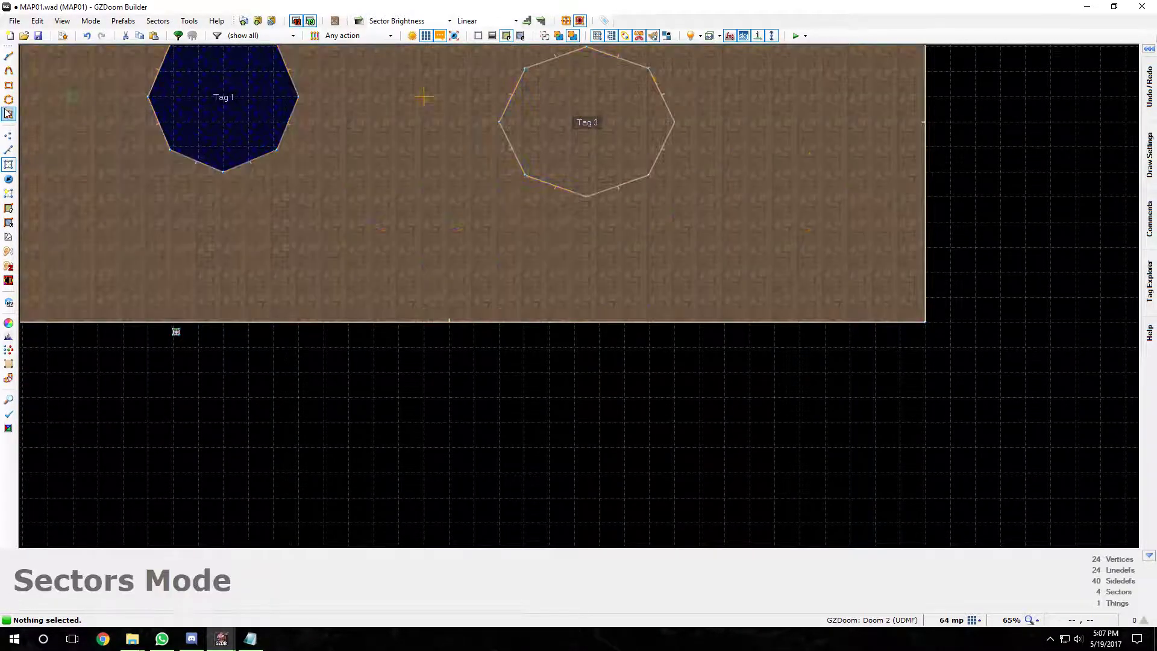
left_click(8, 85)
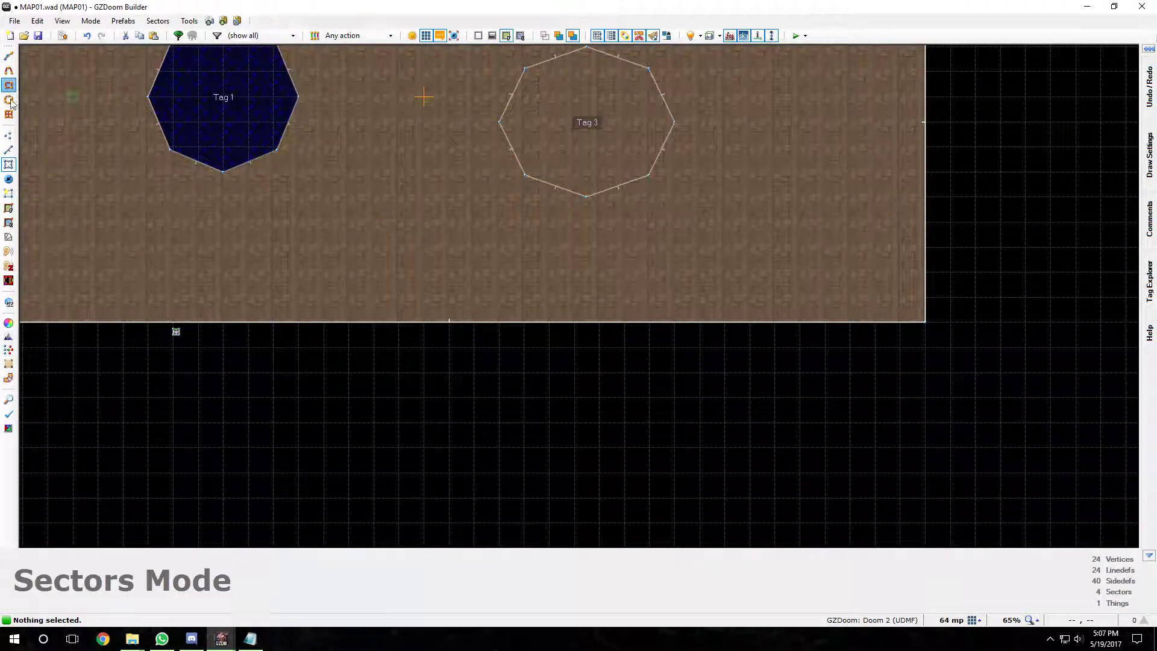
scroll(499, 403, "up", 7)
key("Up")
key("Up")
key("Up")
key("Up")
left_click_drag(630, 159, 666, 192)
scroll(663, 208, "down", 8)
key("Up")
key("Right")
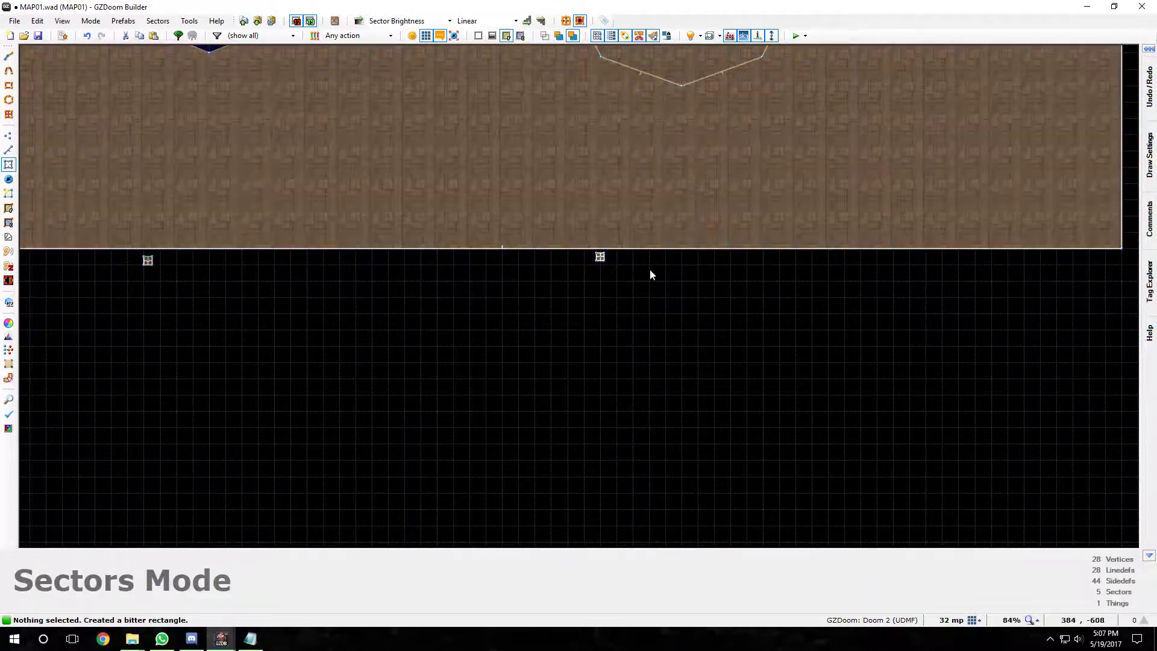
scroll(603, 274, "up", 1)
key("Up")
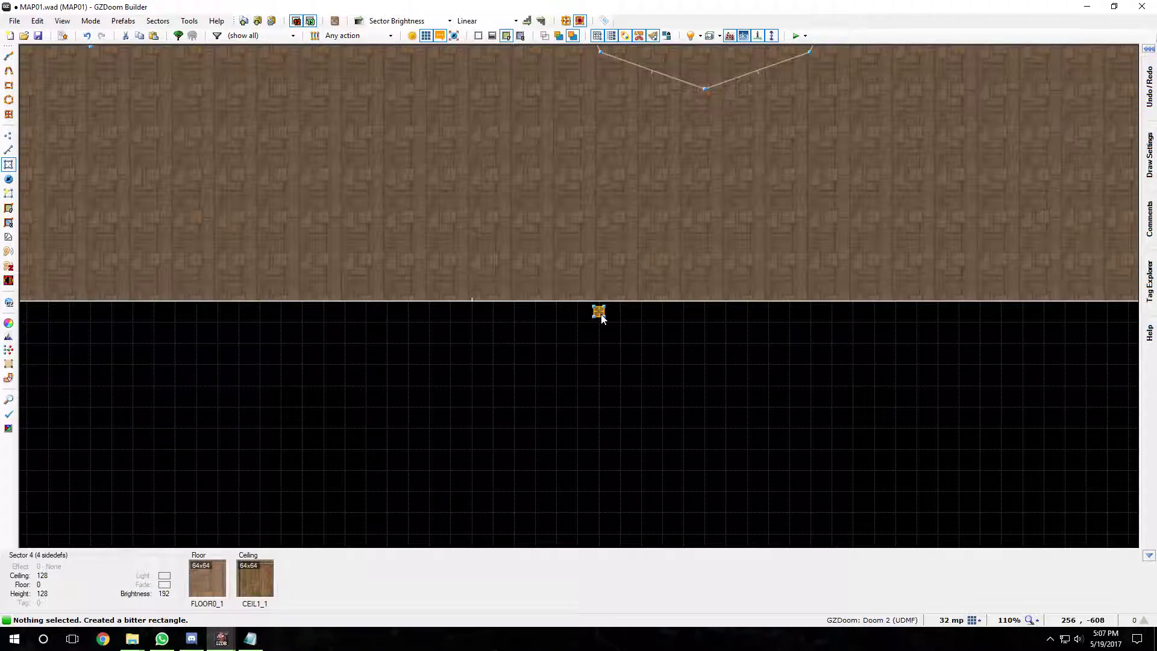
- Set the new control sector's ceiling height to -16
right_click(601, 315)
double_click(250, 258)
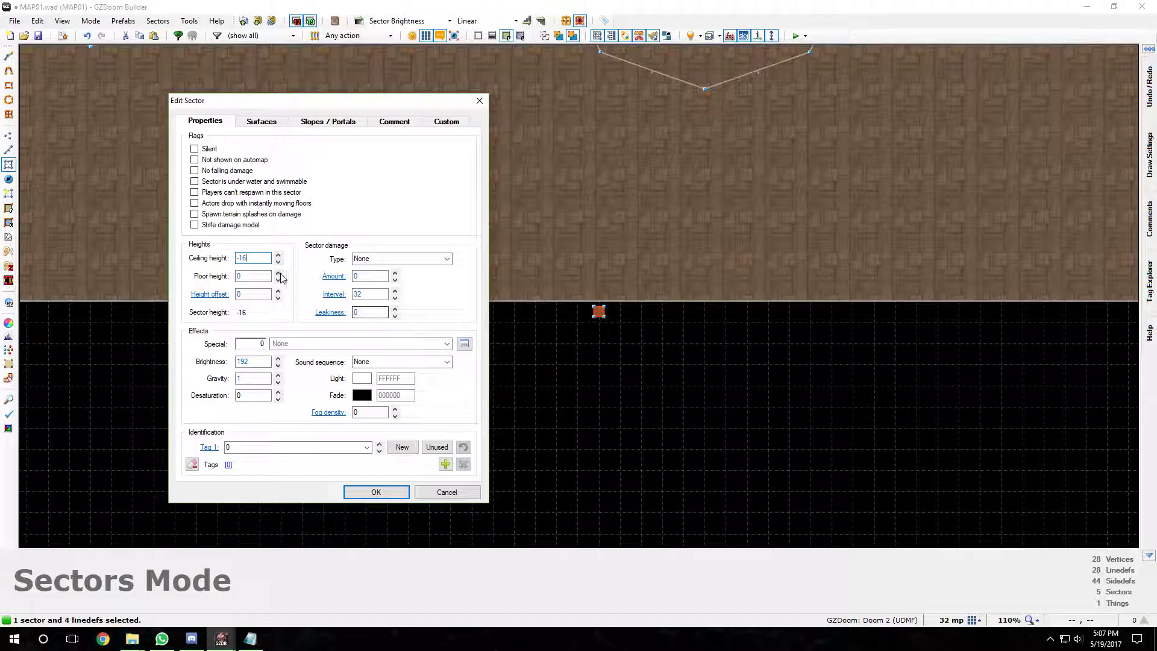
key("Tab")
left_click(375, 491)
- Set the control sector's floor height to -176 and give it the new tag 4
key("Up")
key("Up")
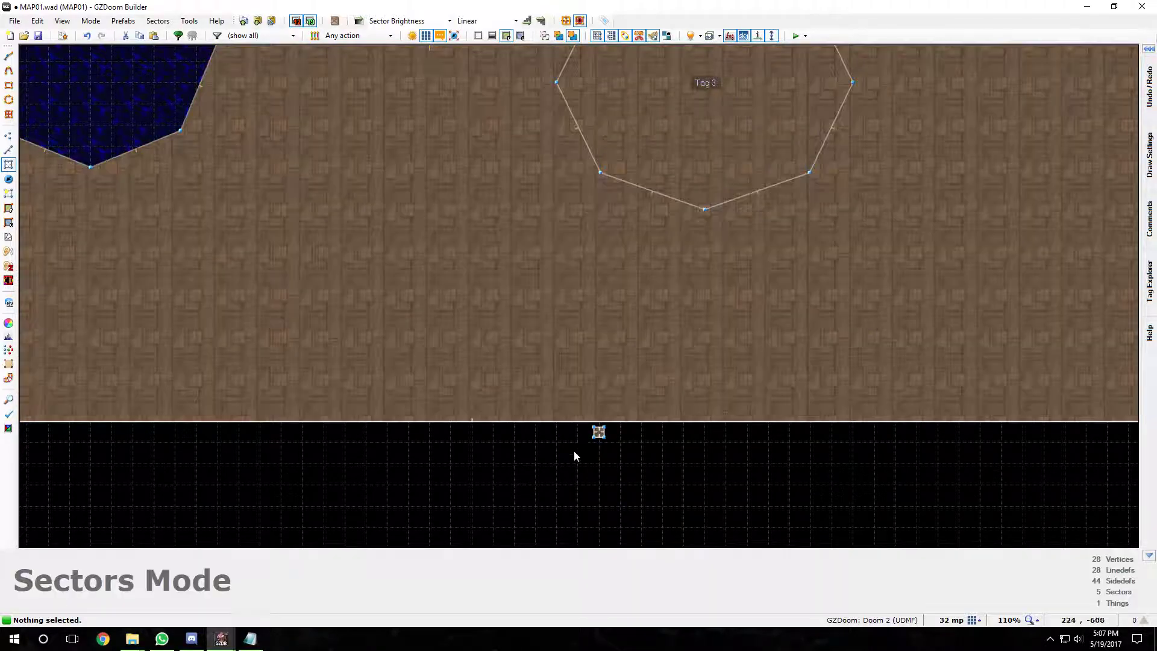
right_click(591, 435)
left_click(262, 275)
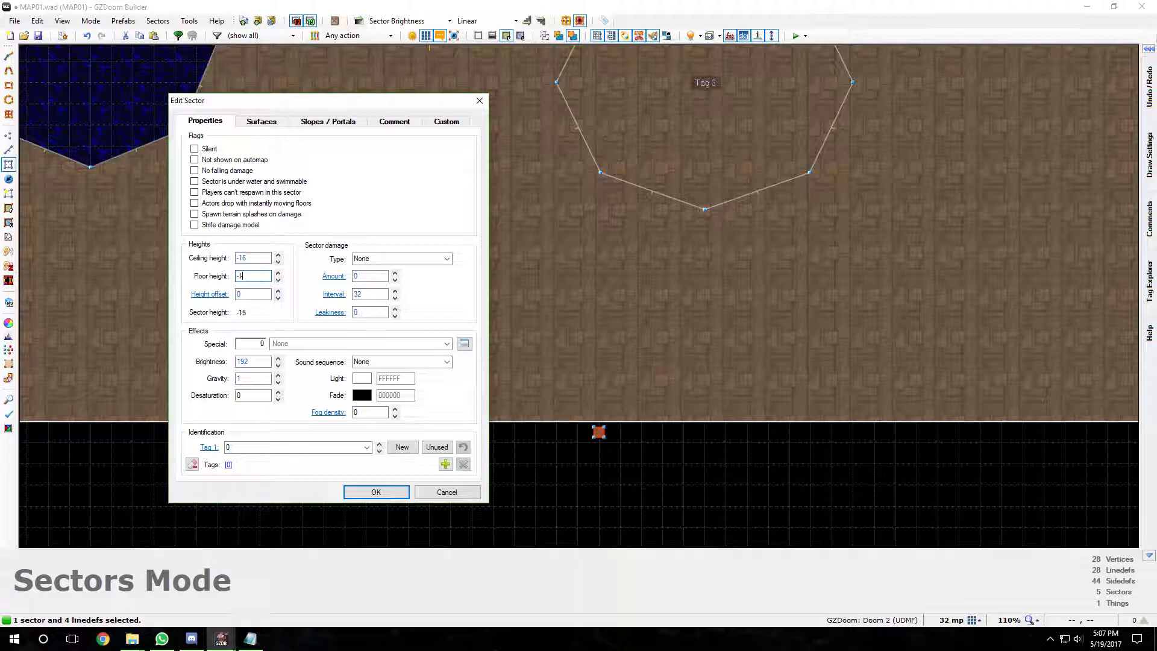
key("Tab")
left_click(402, 447)
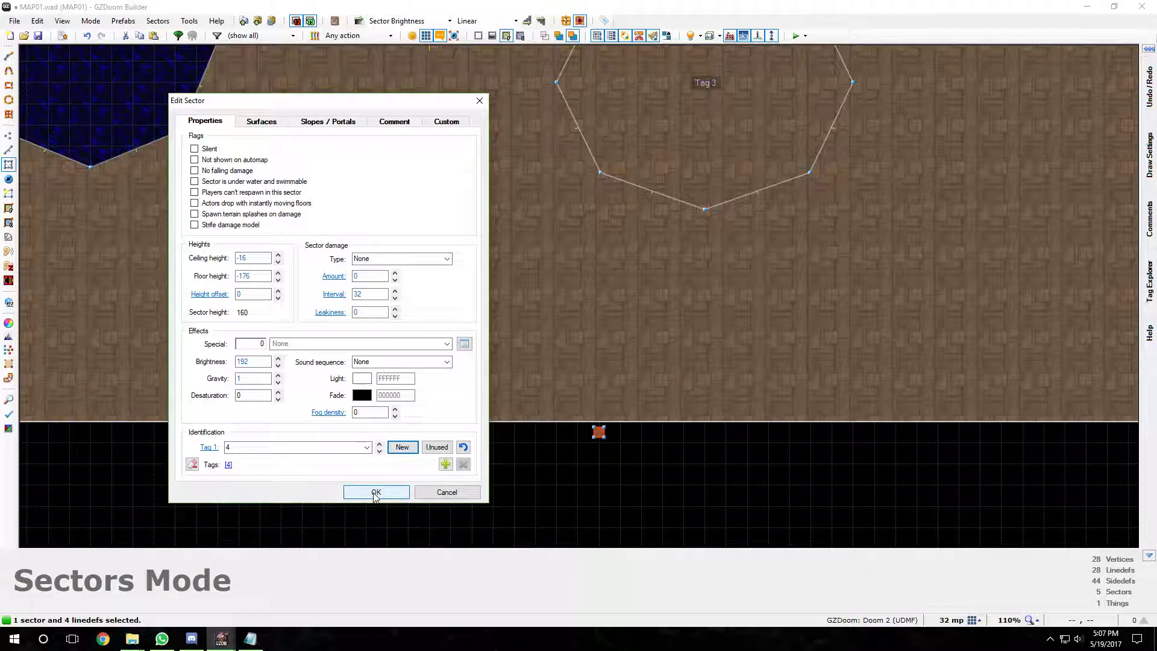
- Clear the control sector's floor texture and set its ceiling texture to FWATER1
left_click(261, 121)
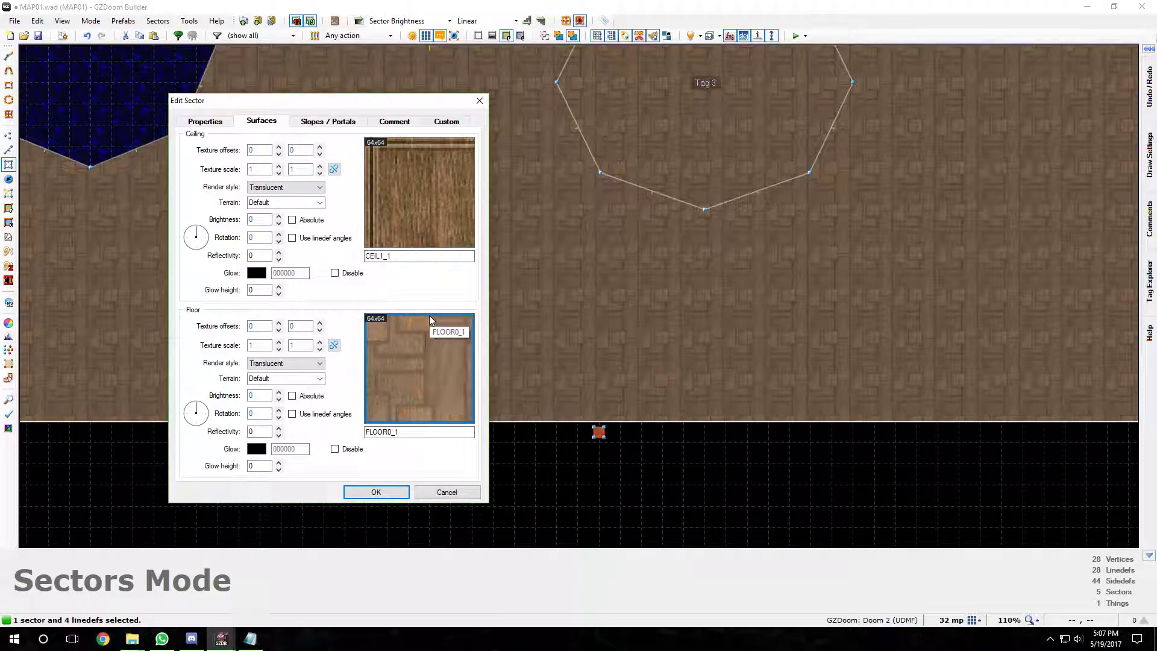
right_click(460, 405)
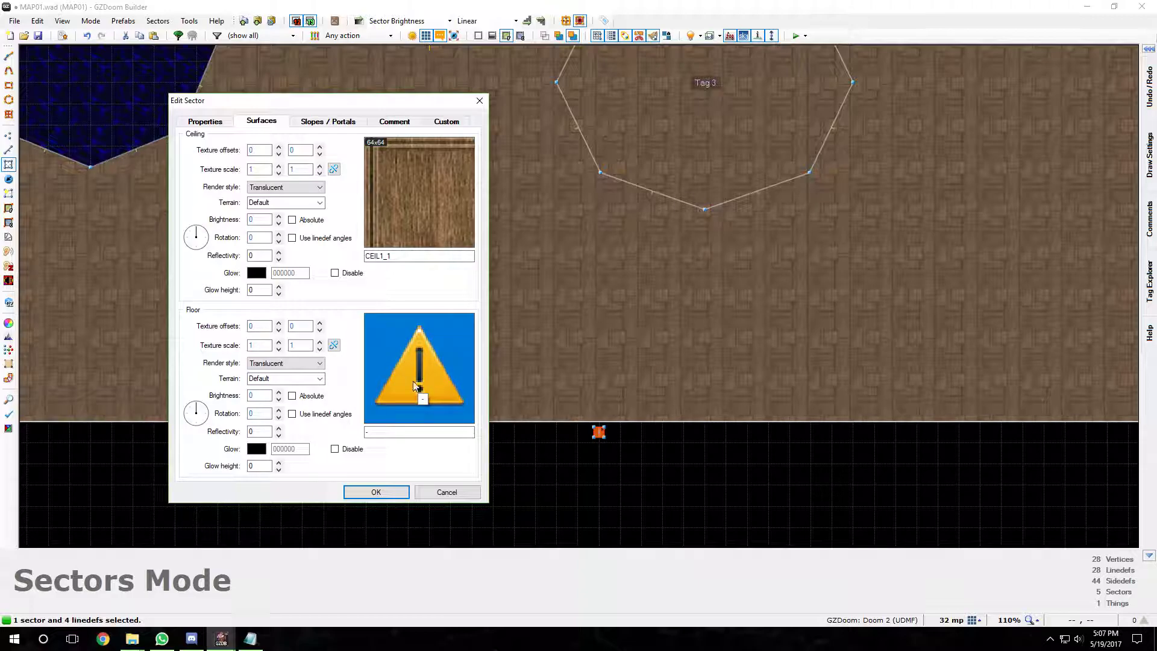
double_click(404, 260)
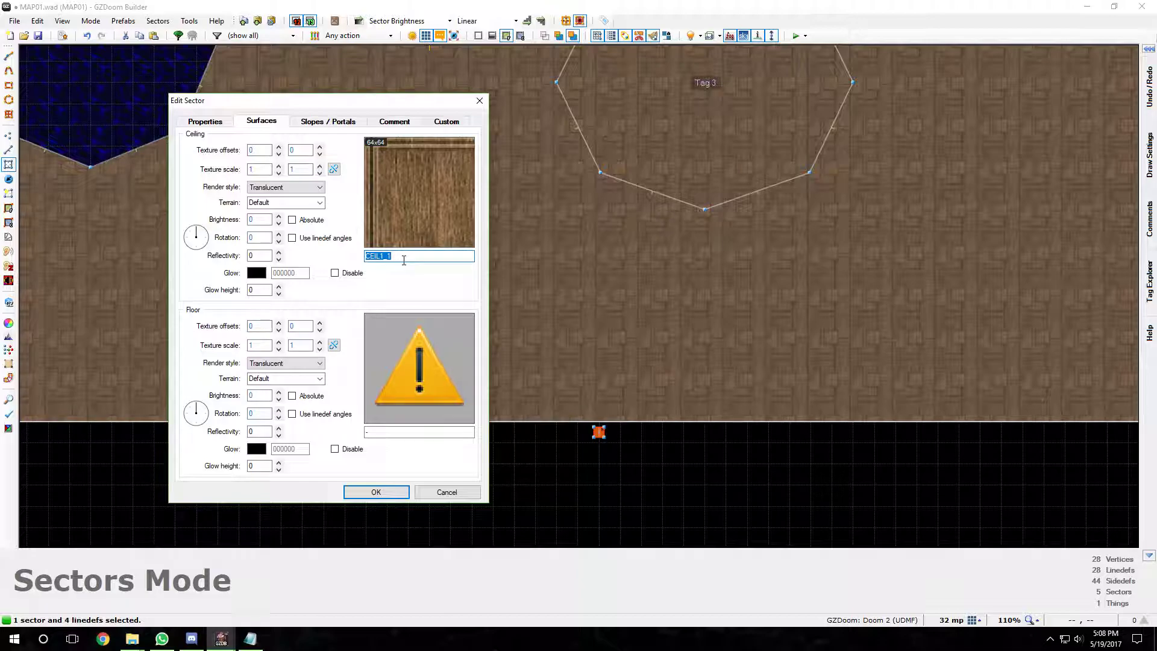
type("FWATER")
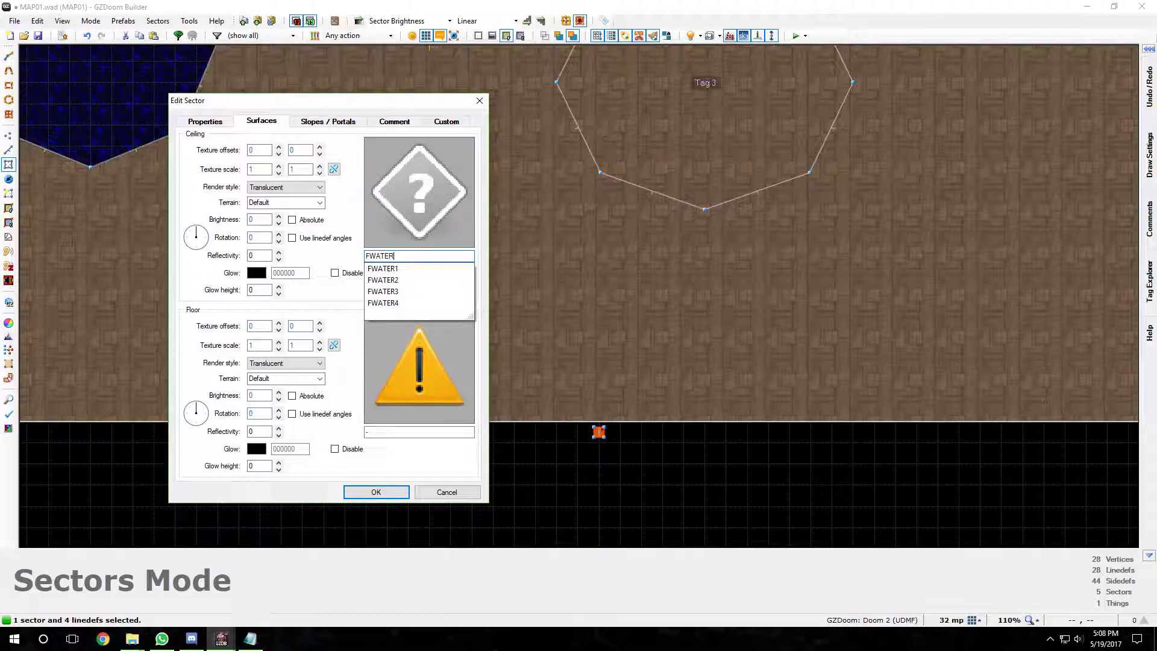
type("1")
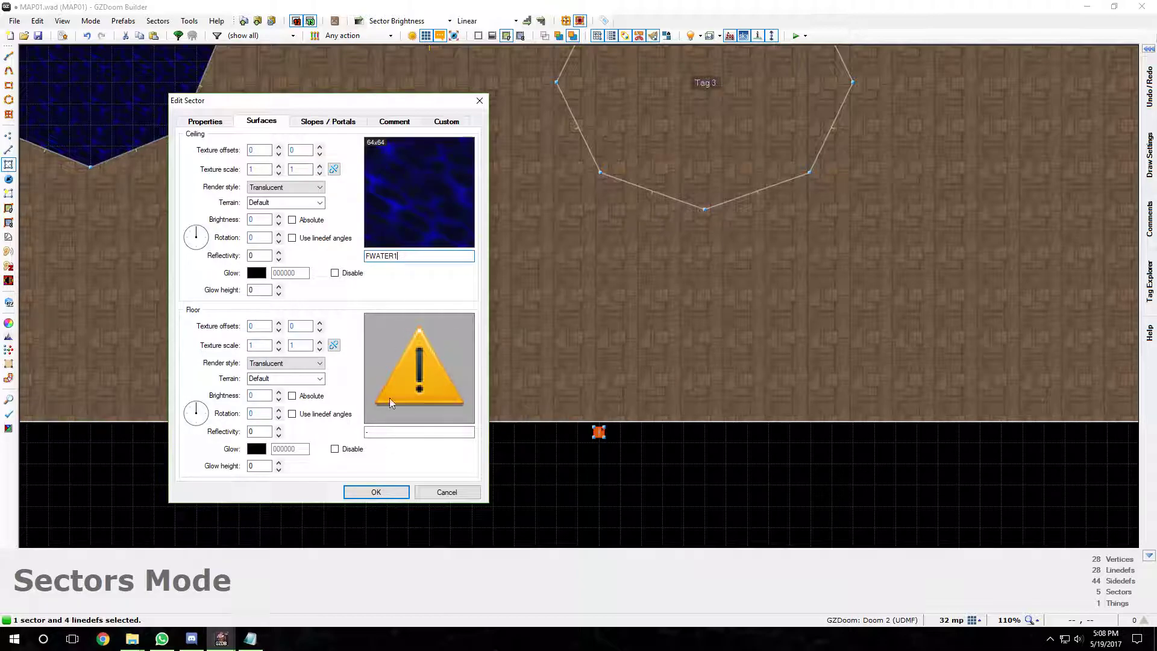
left_click(376, 492)
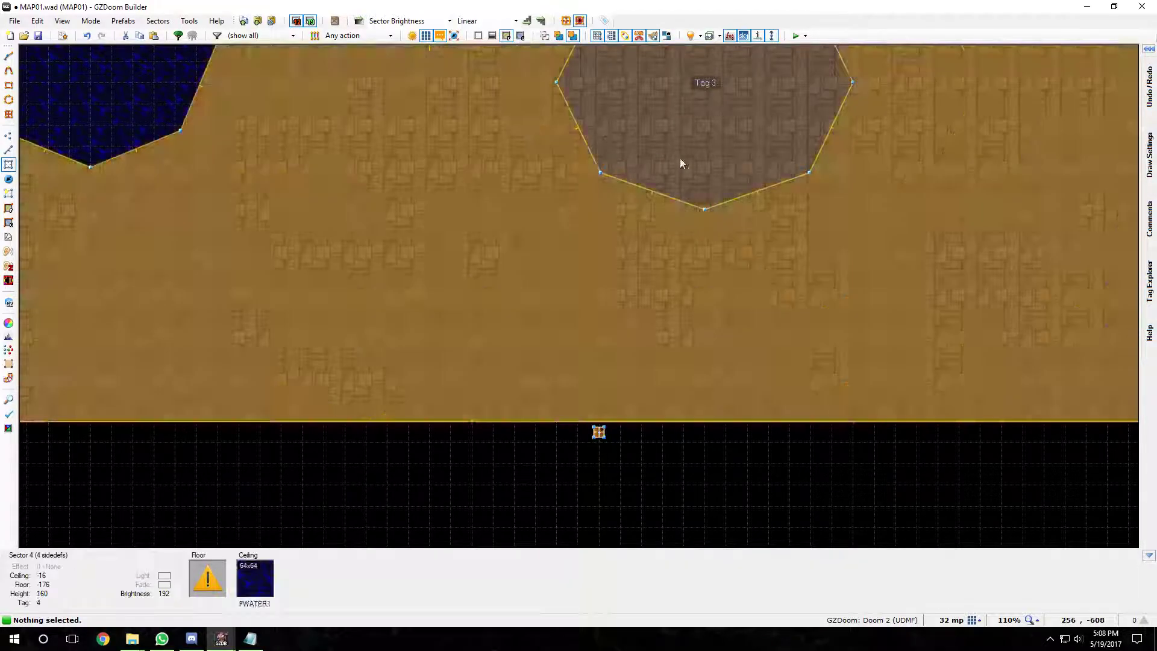
- Assign action 160 Sector Set 3D Floor with sector tag 3 to one line of the new control sector
scroll(692, 172, "down", 1)
scroll(620, 372, "up", 2)
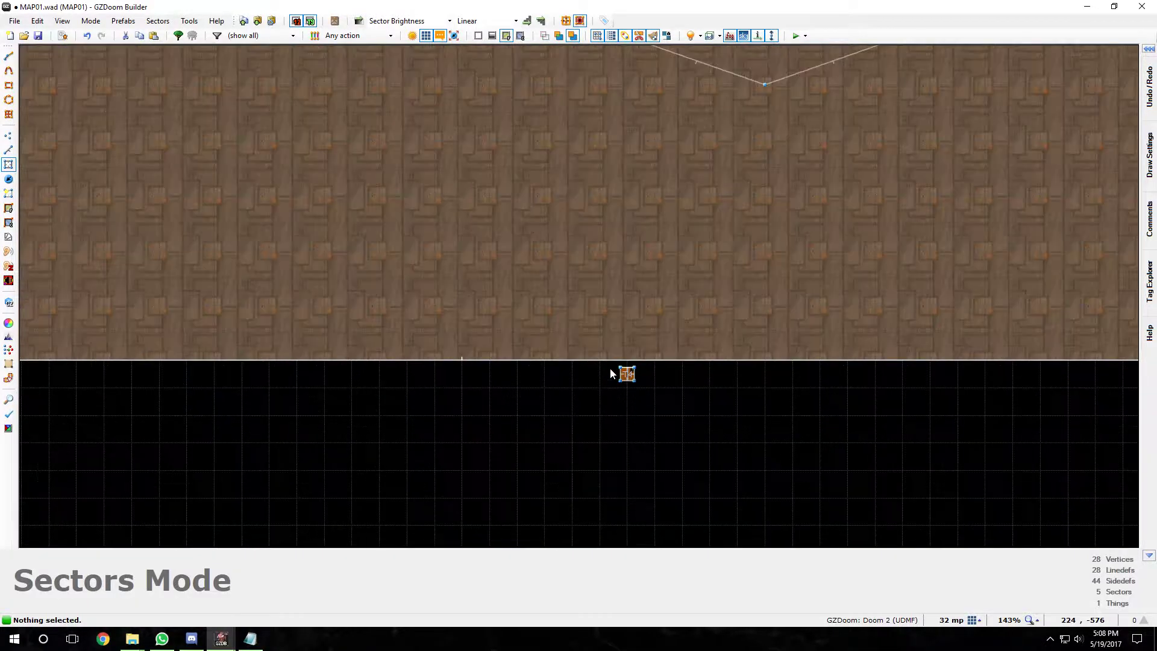
key("l")
scroll(623, 371, "up", 2)
right_click(617, 386)
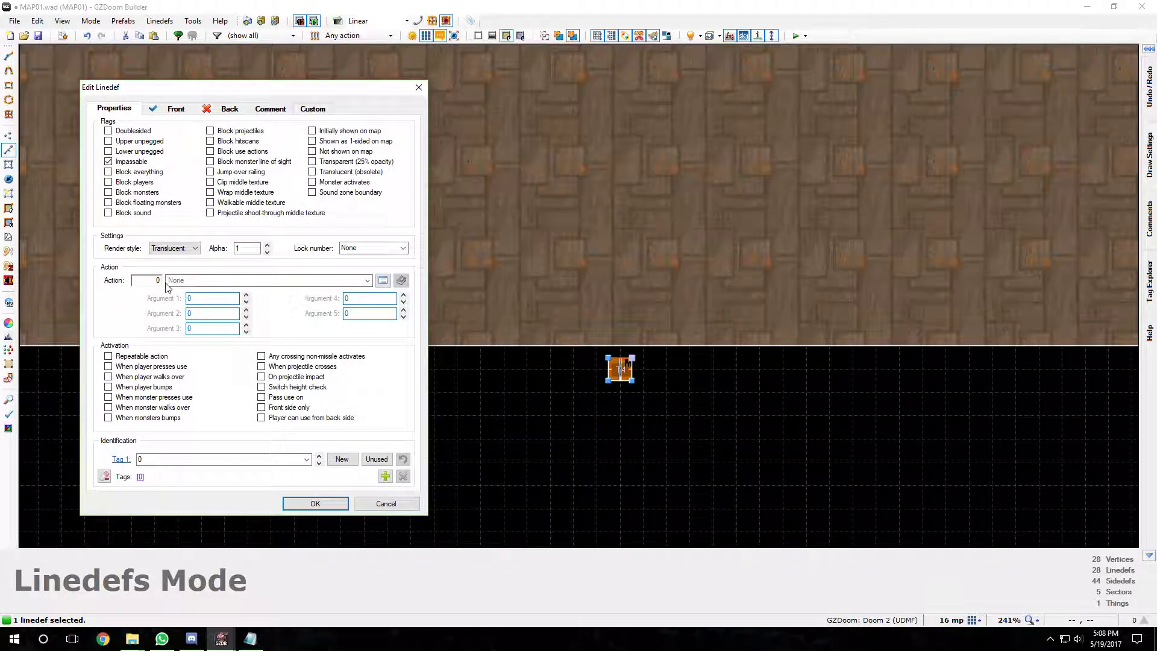
type("160")
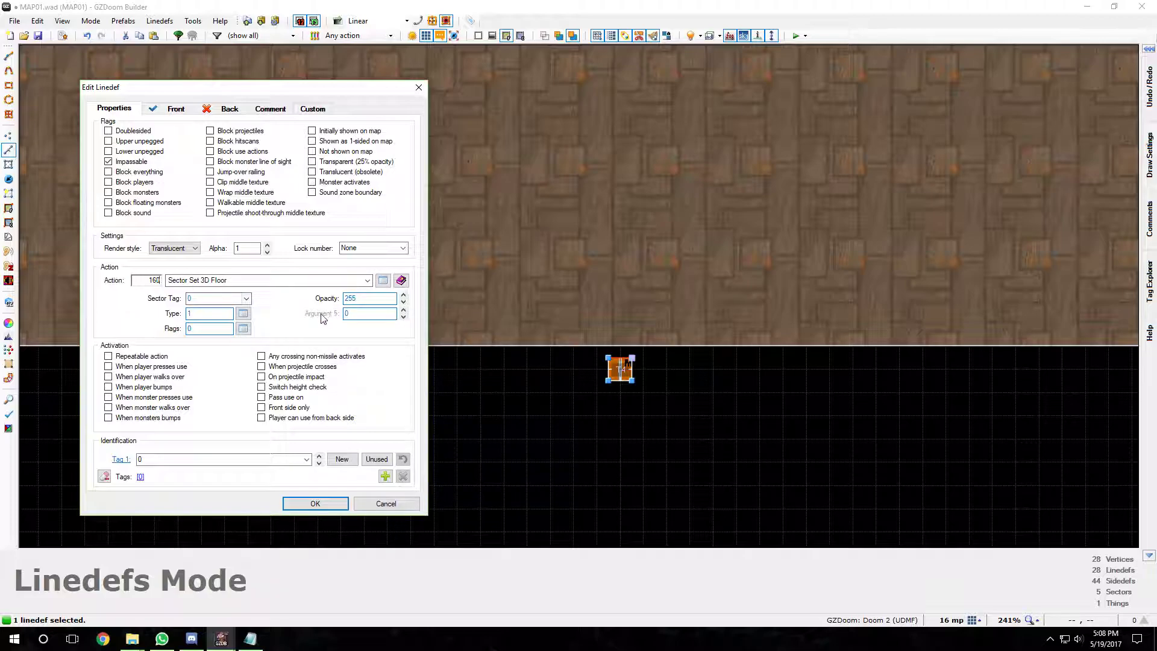
left_click(247, 298)
left_click(208, 331)
- Make the 3D floor's type Swimmable and enable its Additive transluency flag, keeping the line's settings
left_click(243, 313)
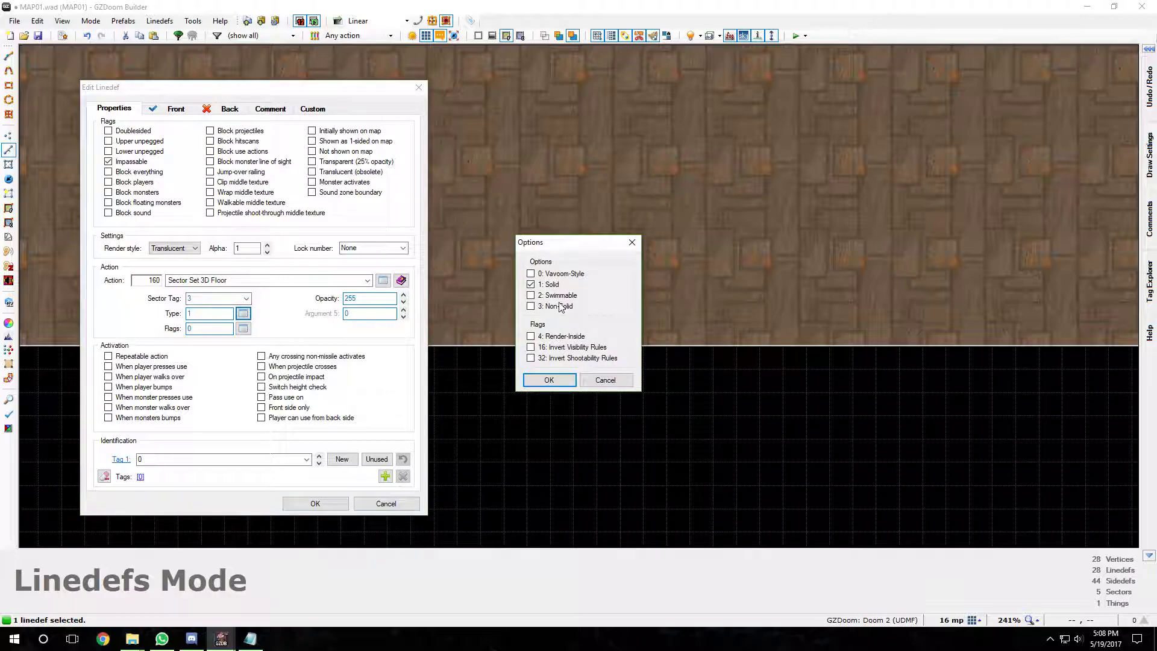
left_click(549, 379)
left_click(243, 328)
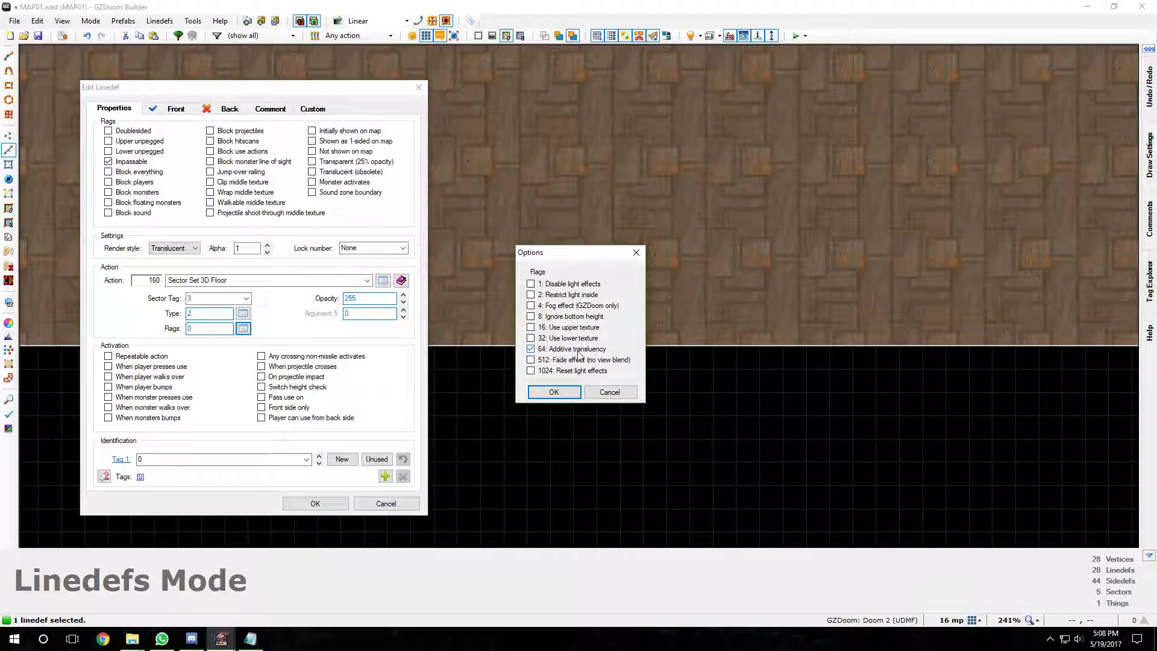
left_click(553, 392)
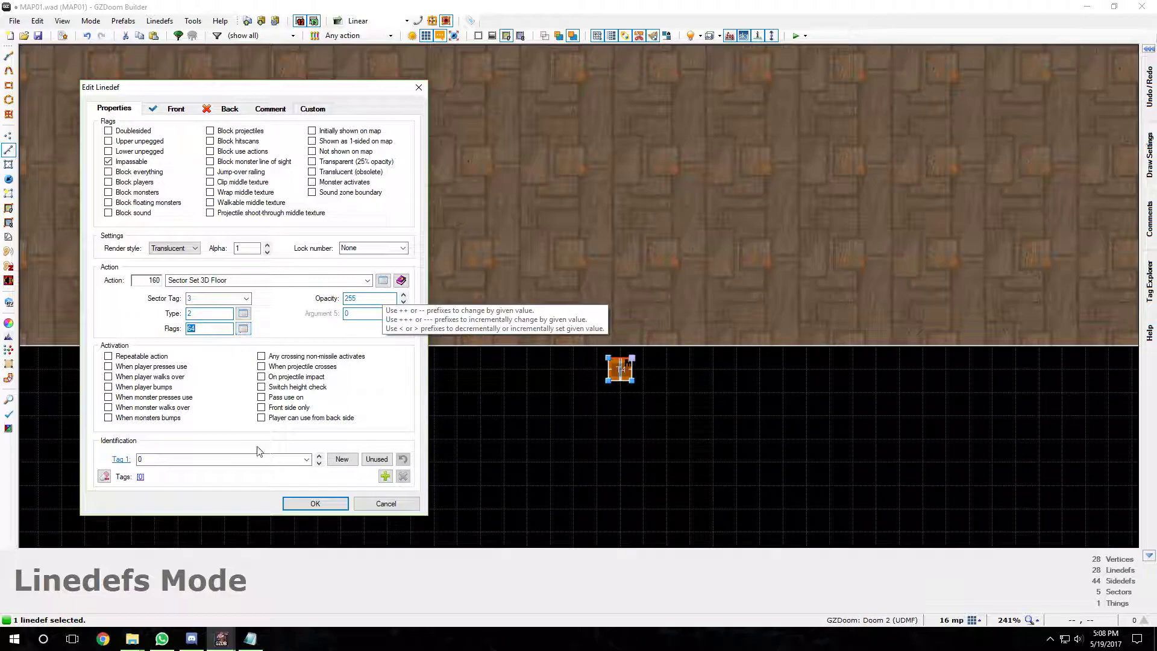
left_click(176, 109)
left_click(114, 108)
left_click(315, 504)
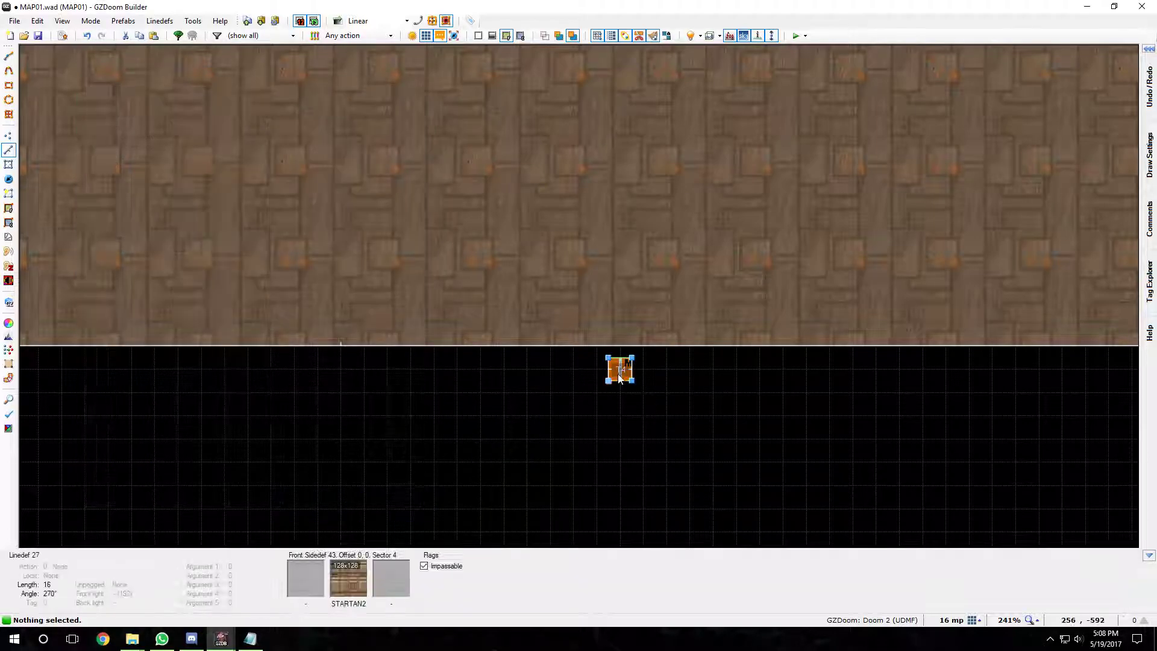
- Move the player start from west of the first pool to the open floor between the two pits
scroll(619, 373, "down", 4)
scroll(627, 279, "down", 2)
key("Up")
key("Up")
key("Up")
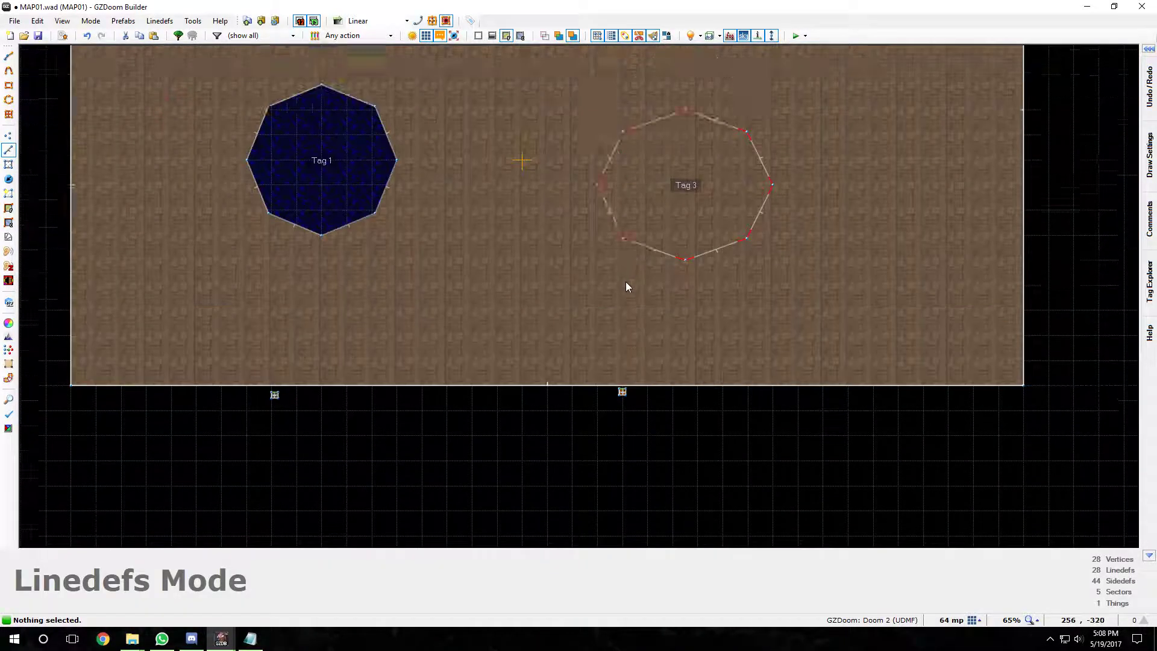
key("Left")
key("Left")
key("Left")
scroll(371, 296, "up", 2)
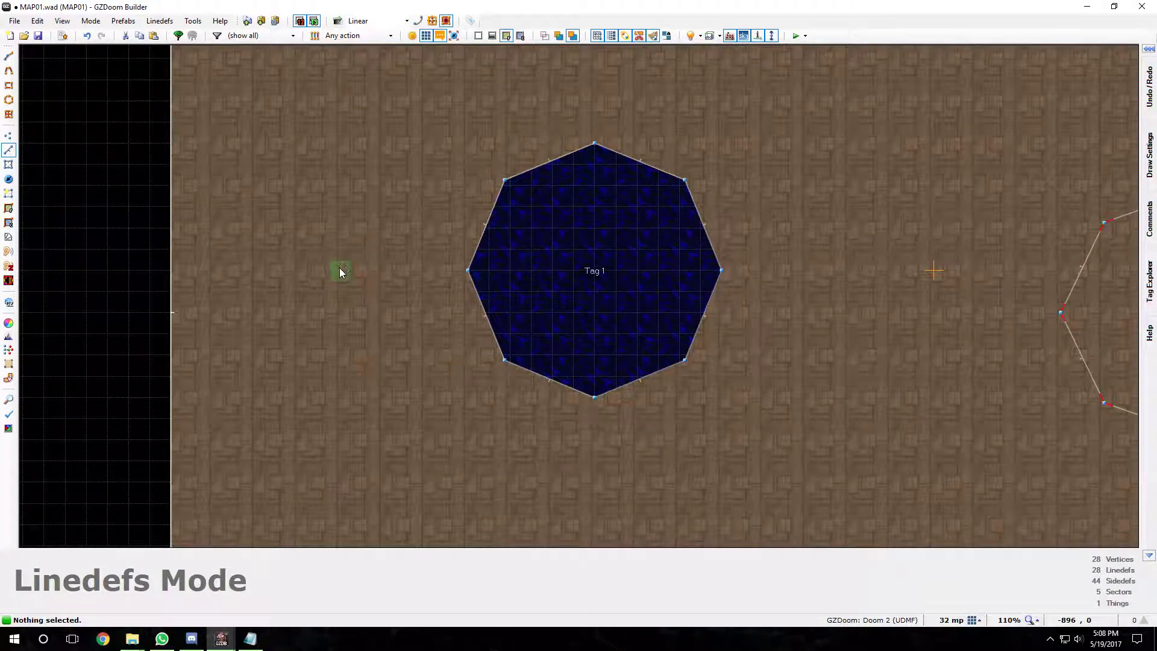
key("t")
key("e")
left_click_drag(339, 270, 955, 291)
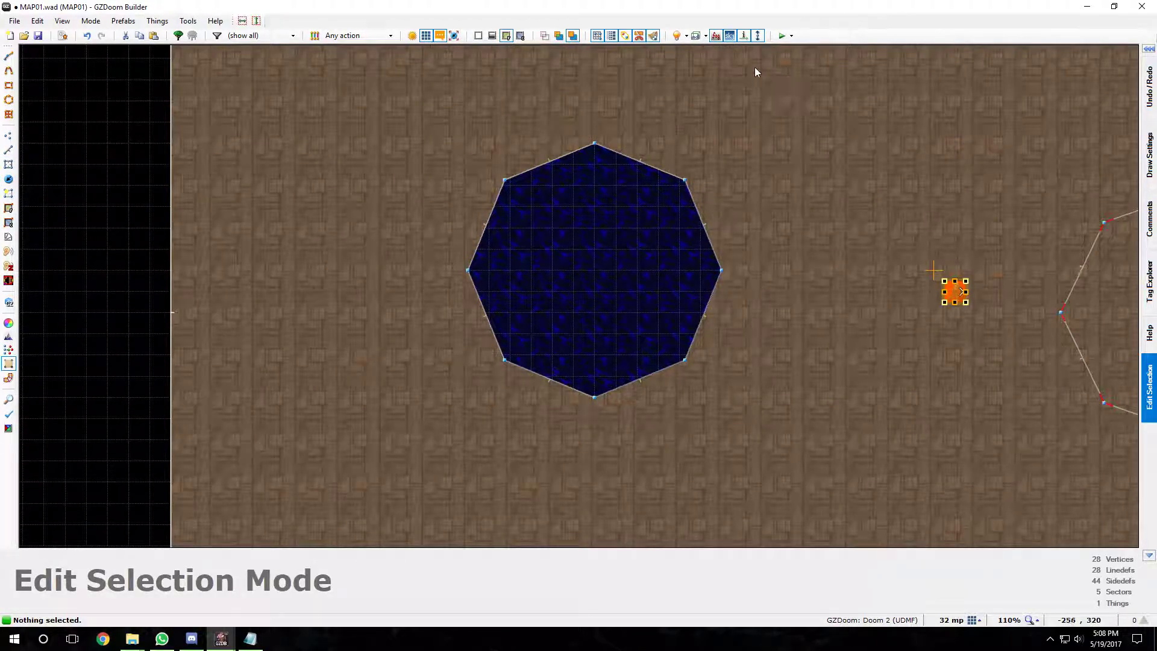
key("Return")
- Test the map, examine the second pit's water from its edge, and drop in to check it from below
left_click(809, 36)
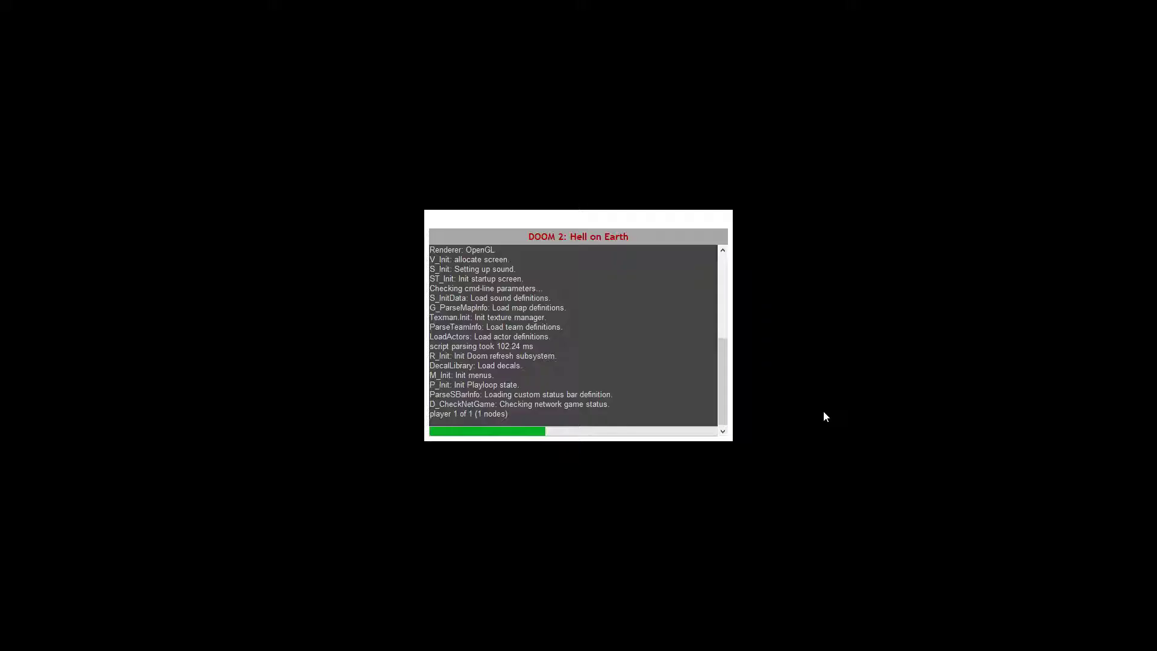
key("w")
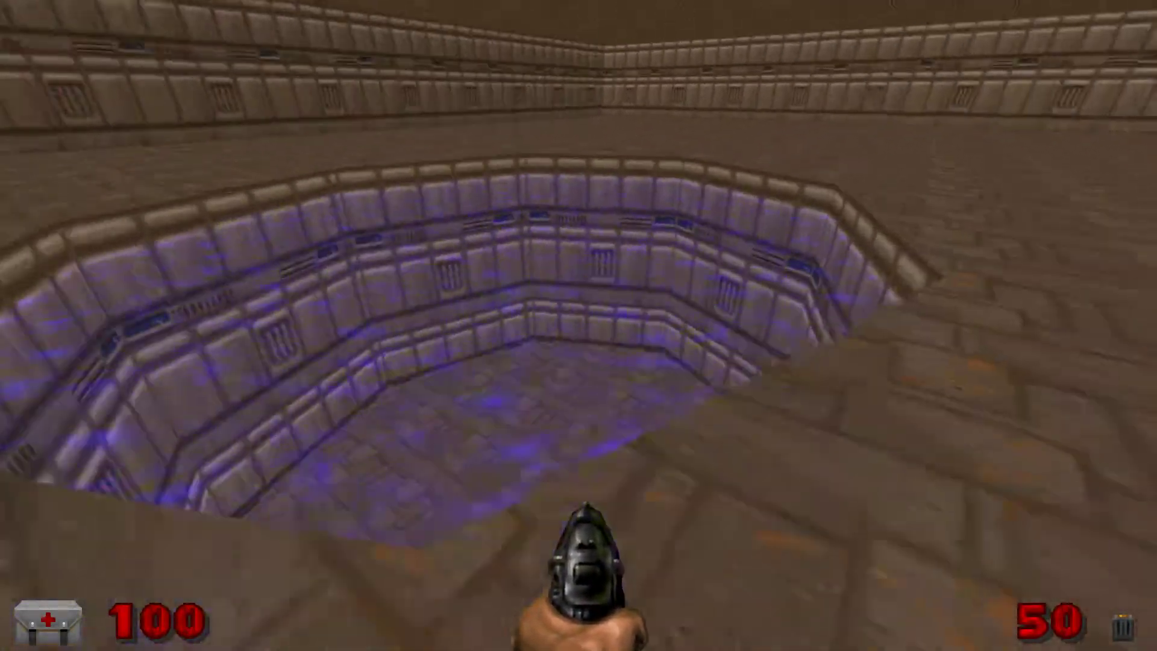
key("s")
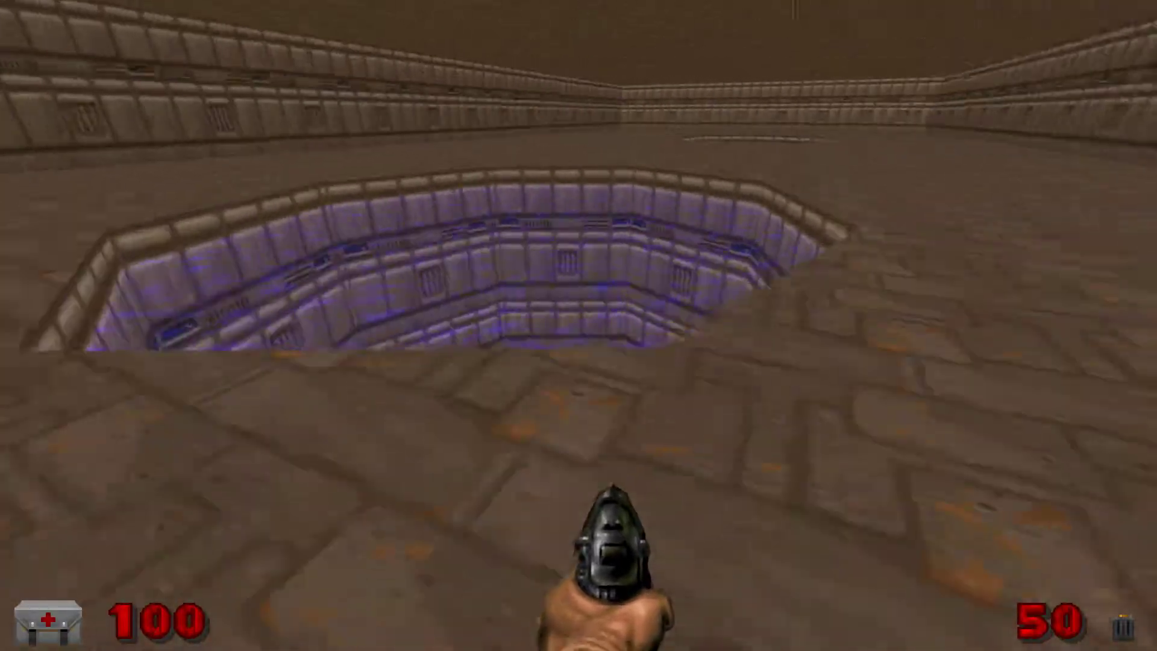
key("w")
key("d")
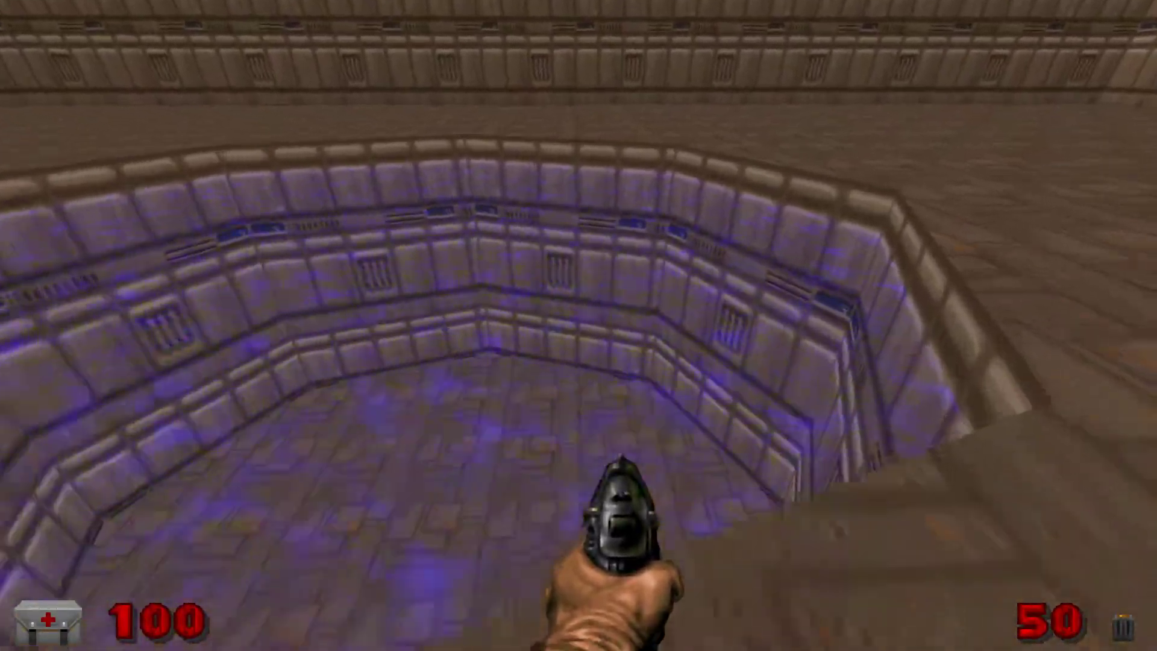
key("w")
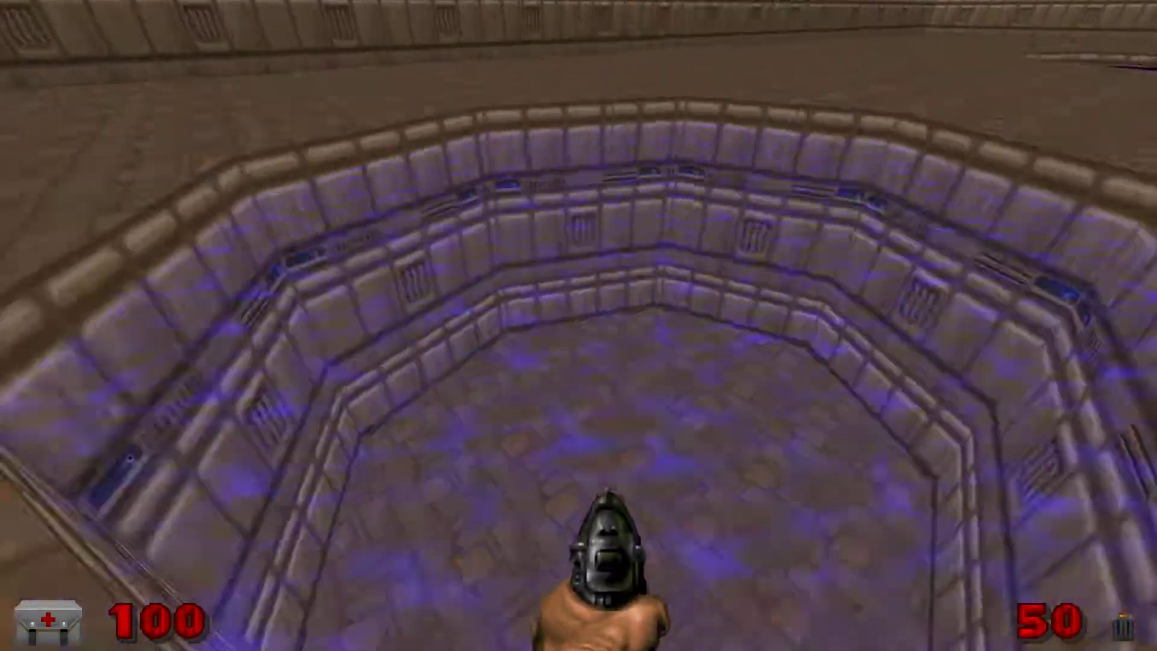
key("w")
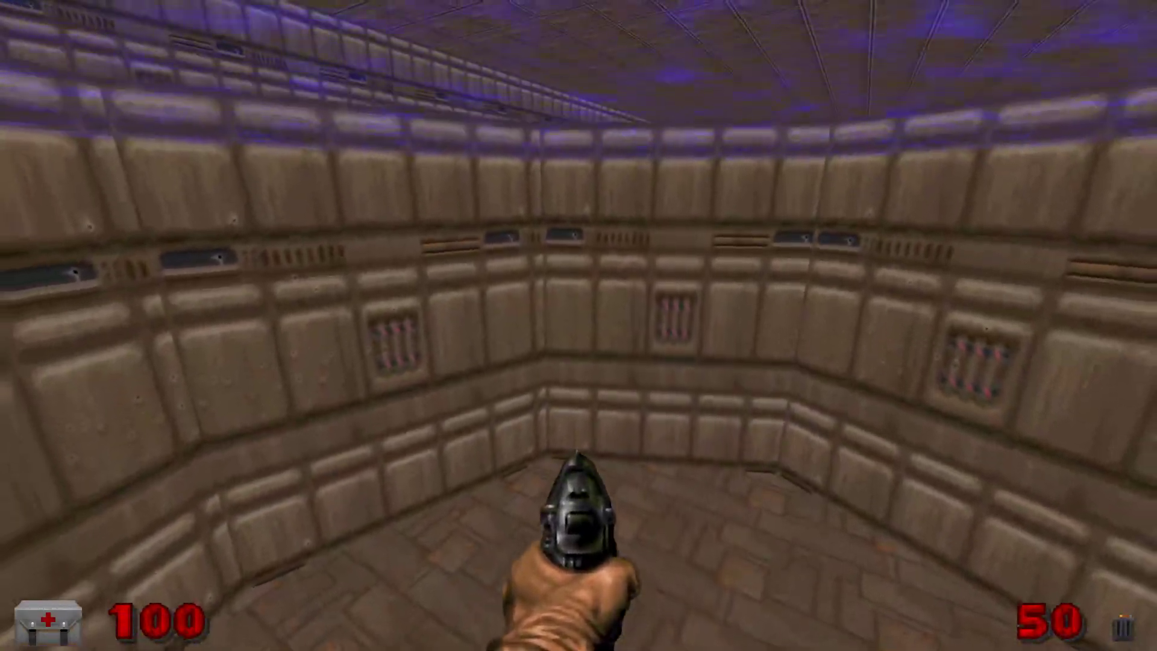
key("w")
key("space")
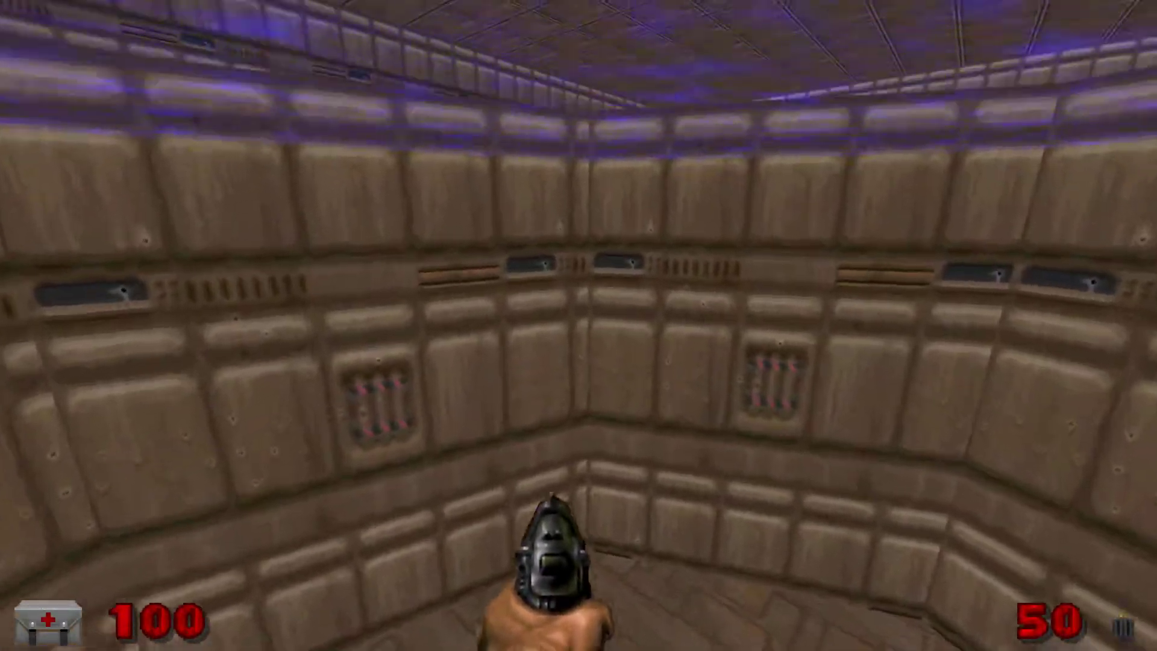
- Climb out of the second pit, look at its water from the edge, and quit the test game
key("w")
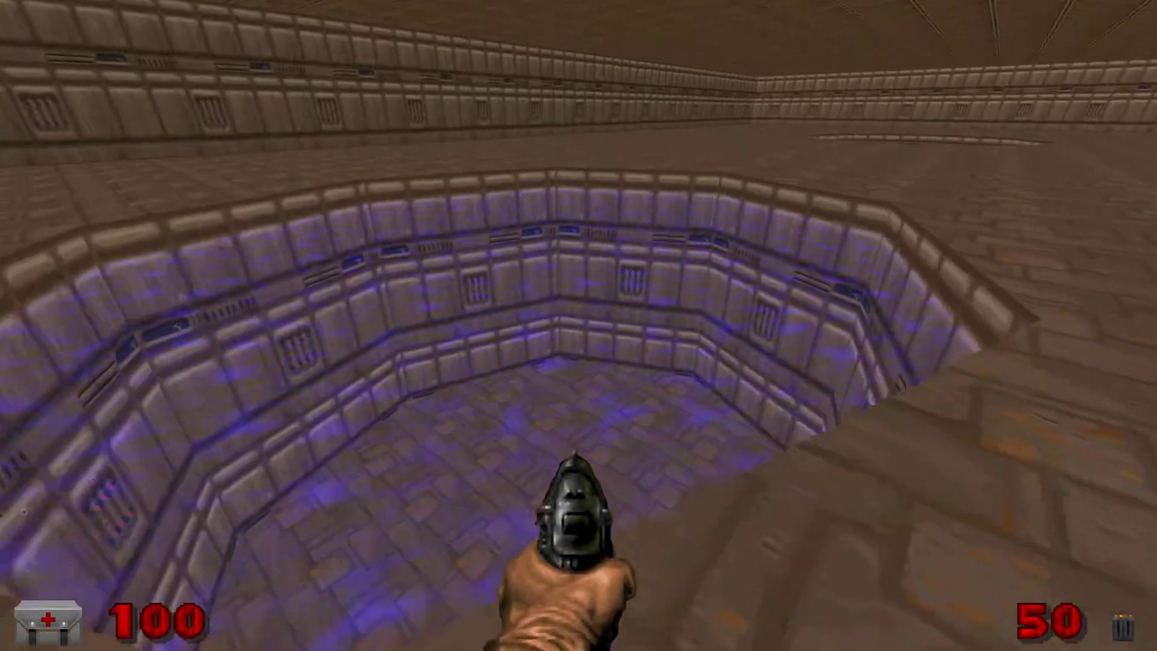
key("F10")
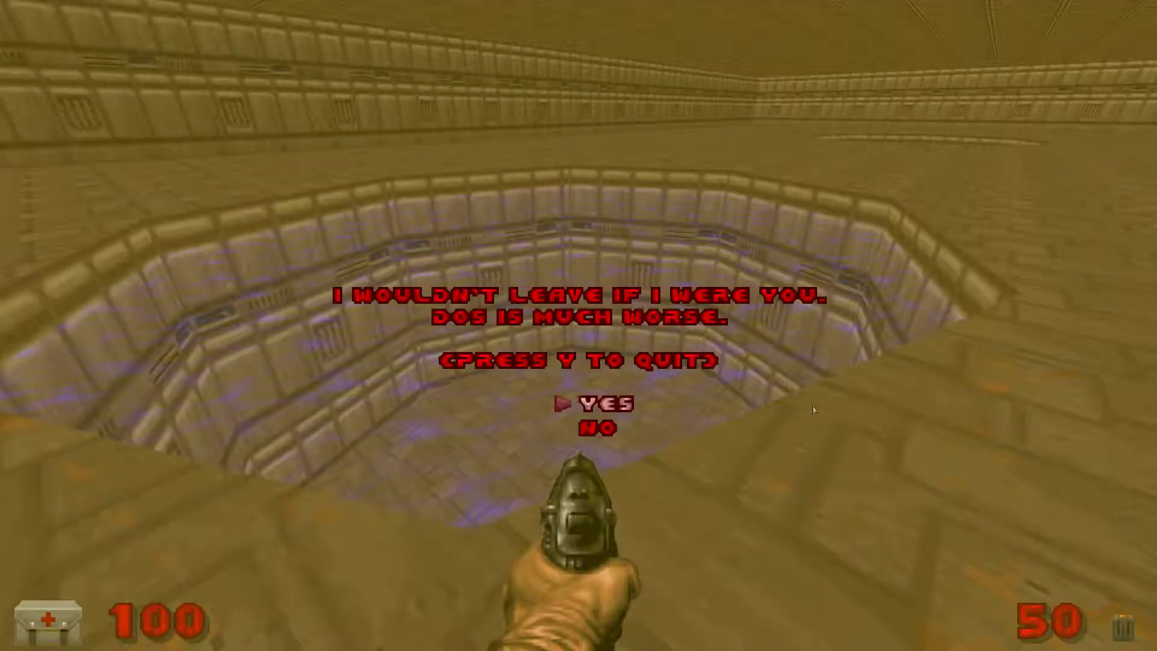
key("y")
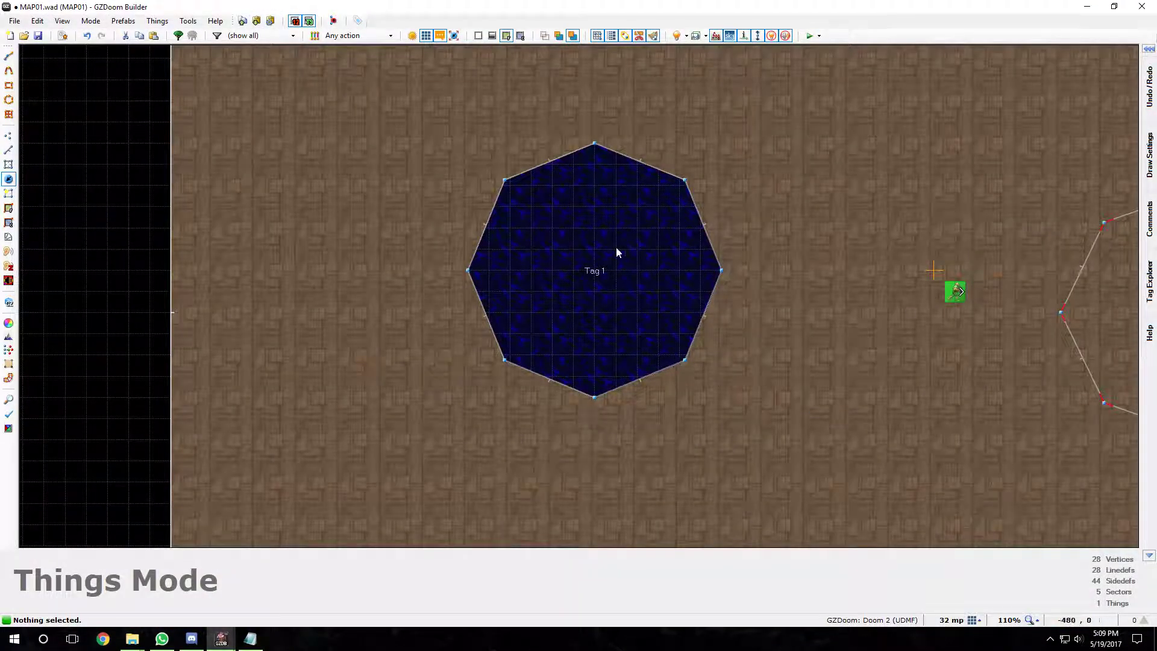
- Give the second pit's control sector, tagged 4 and just below the room, the dark blue light color 2124A3
scroll(732, 326, "down", 5)
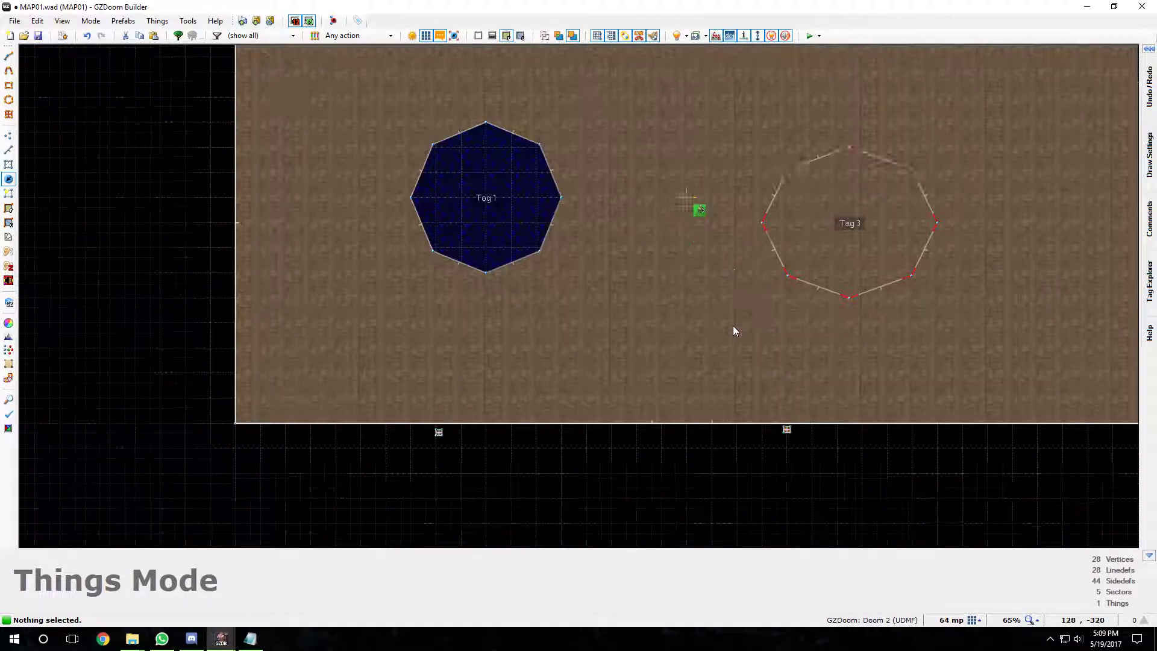
key("s")
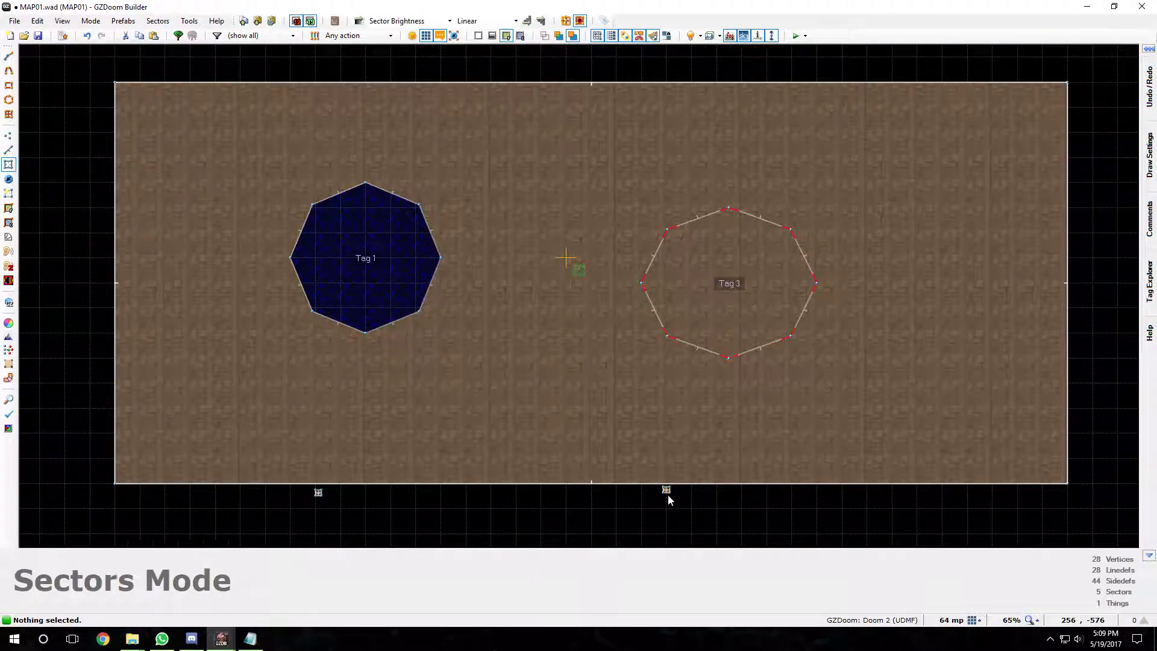
right_click(667, 494)
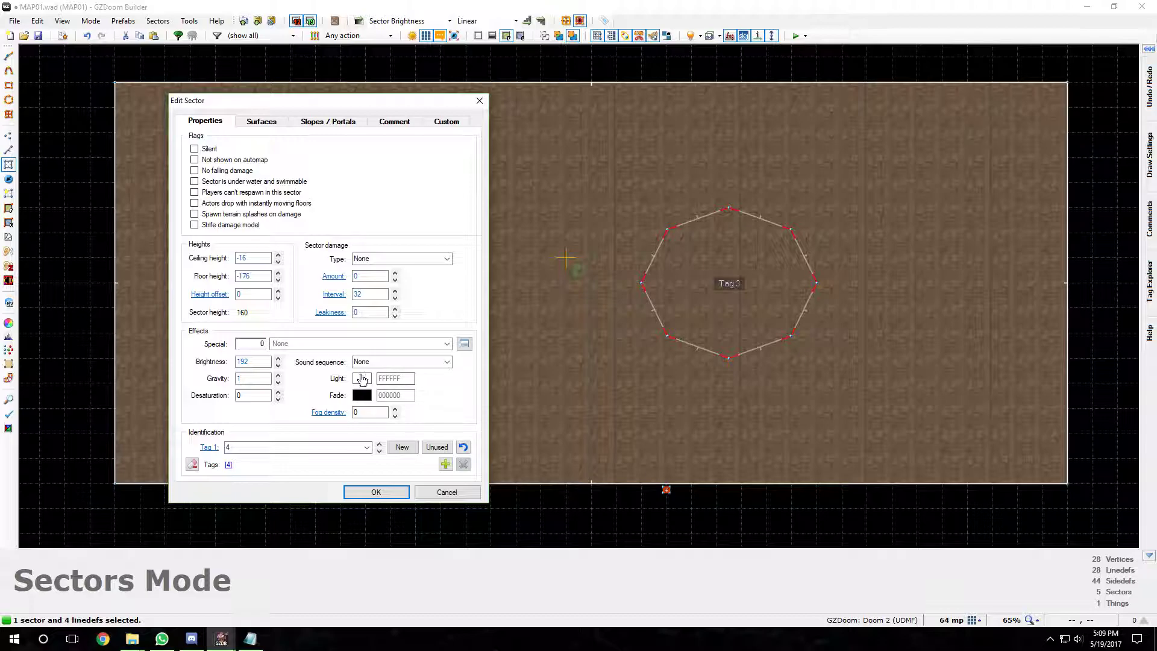
left_click(362, 379)
left_click(651, 201)
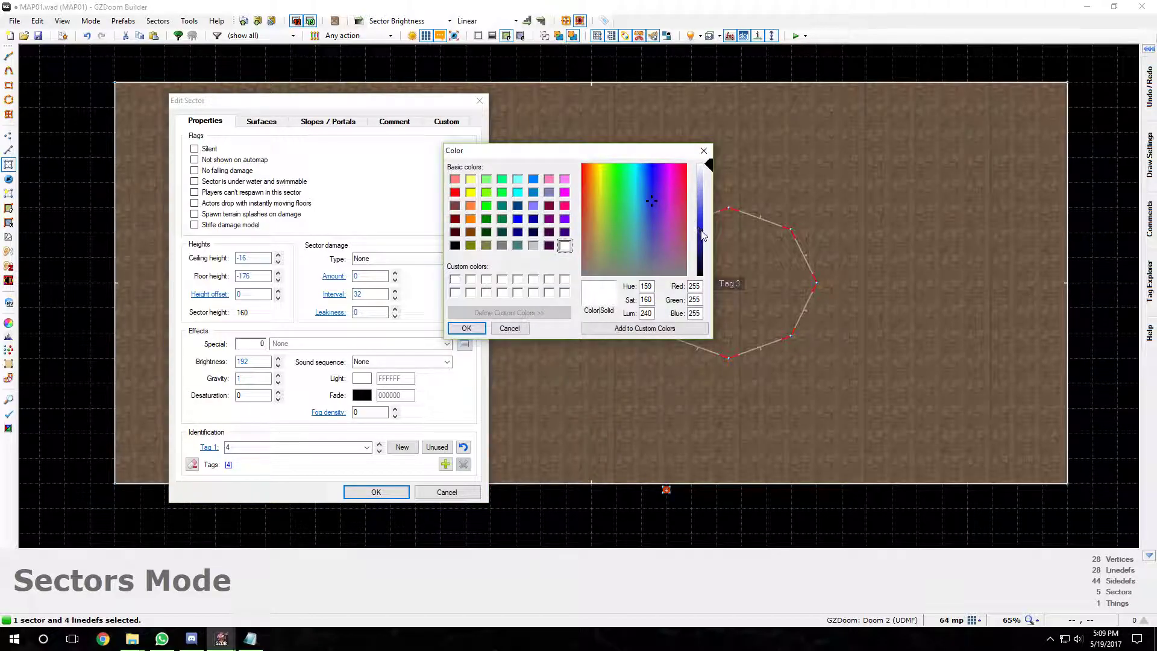
left_click_drag(702, 235, 706, 238)
left_click(466, 328)
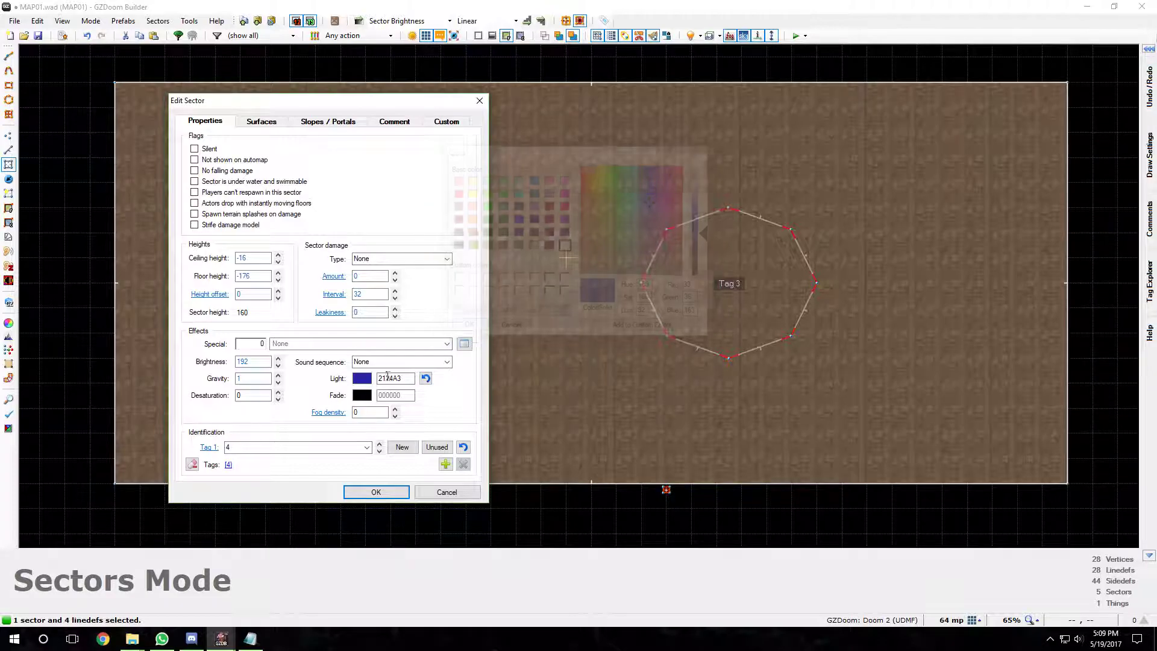
- Set the control sector's fade color to blue 2B2295 and its fog density to 205, keeping the sector changes
left_click(362, 395)
left_click(653, 204)
left_click_drag(703, 230, 706, 236)
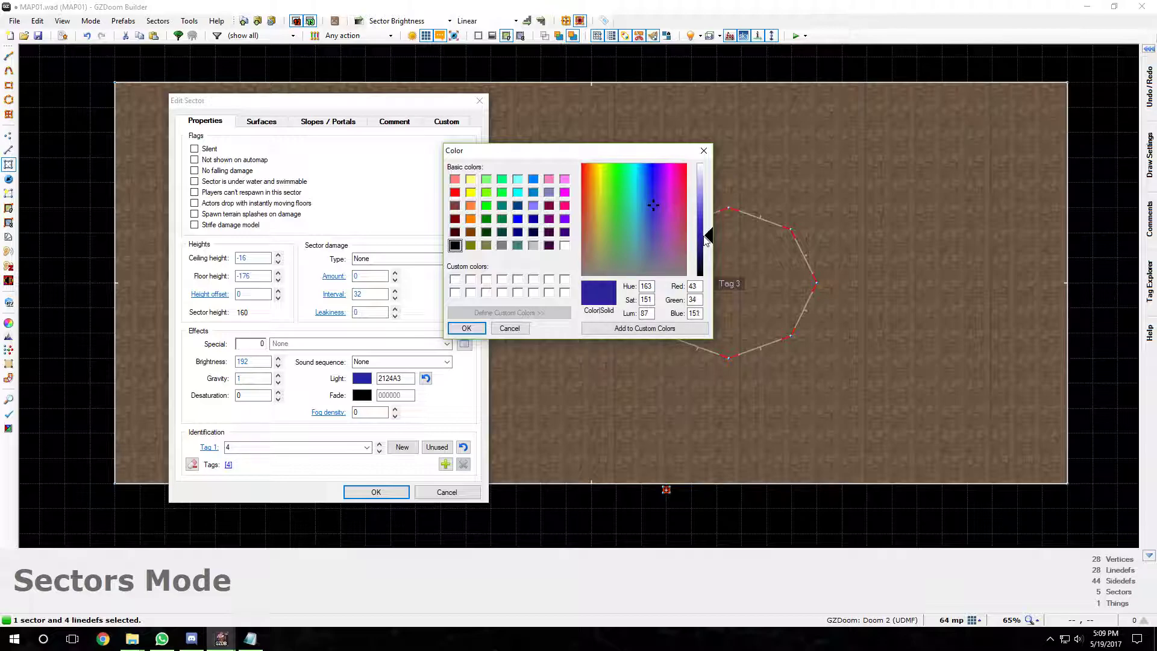
left_click(467, 328)
double_click(370, 412)
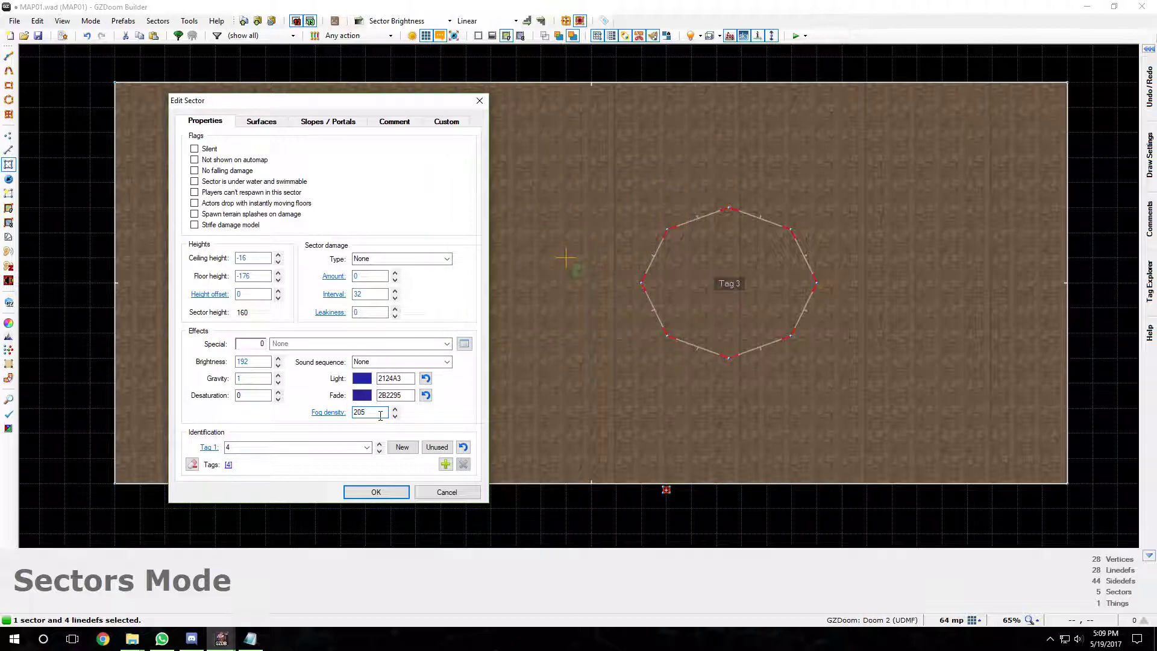
left_click(374, 492)
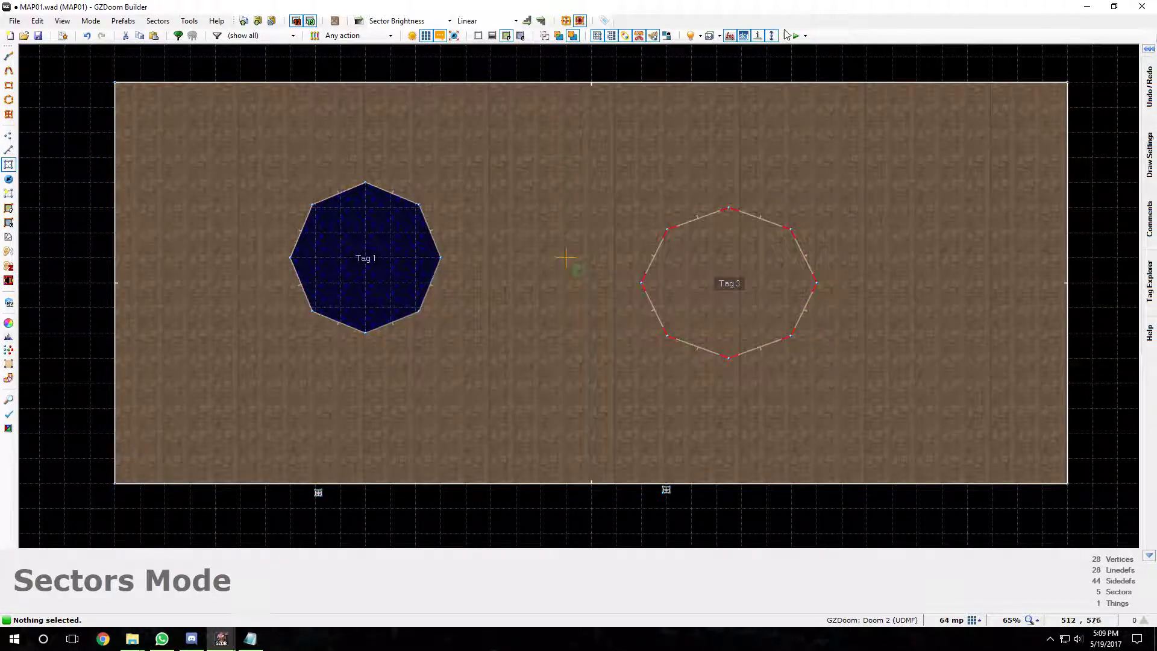
- Test the map, examine the second pit's water surface from its edge, and dive in to check the underwater tint and fog
left_click(796, 36)
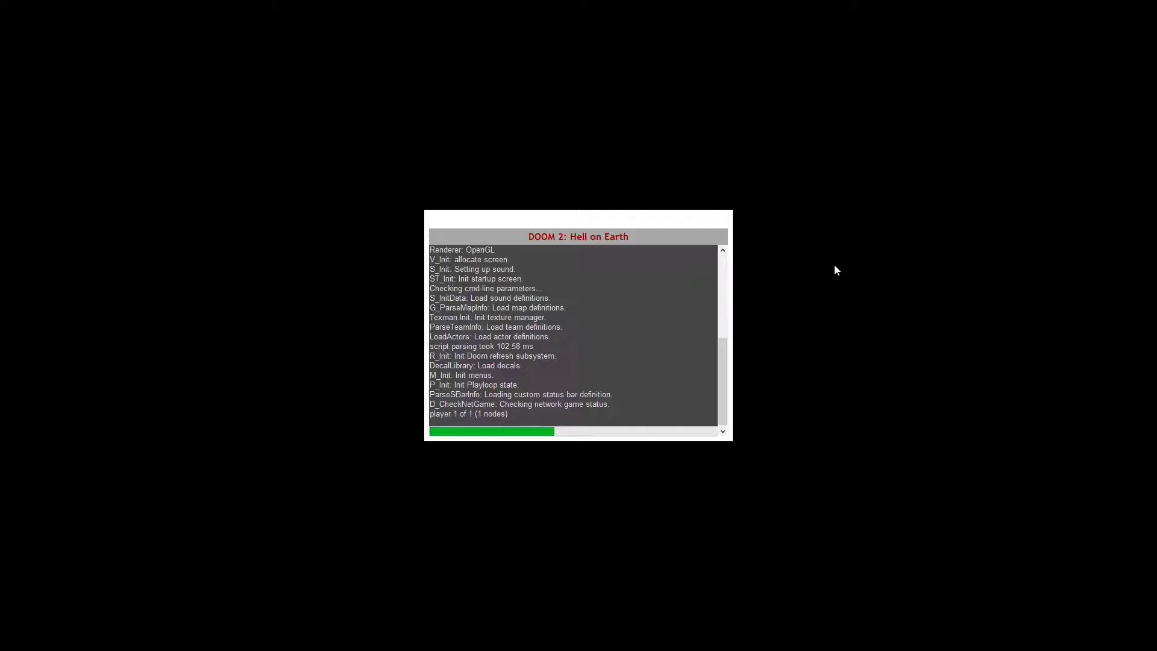
key("w")
key("d")
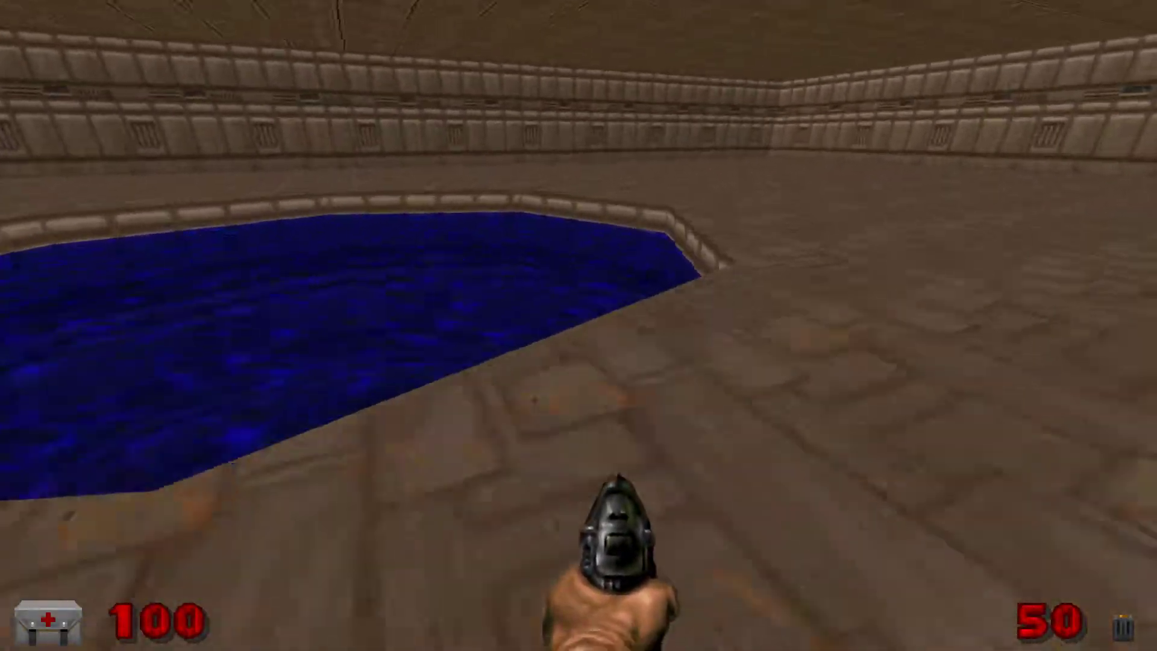
key("a")
key("s")
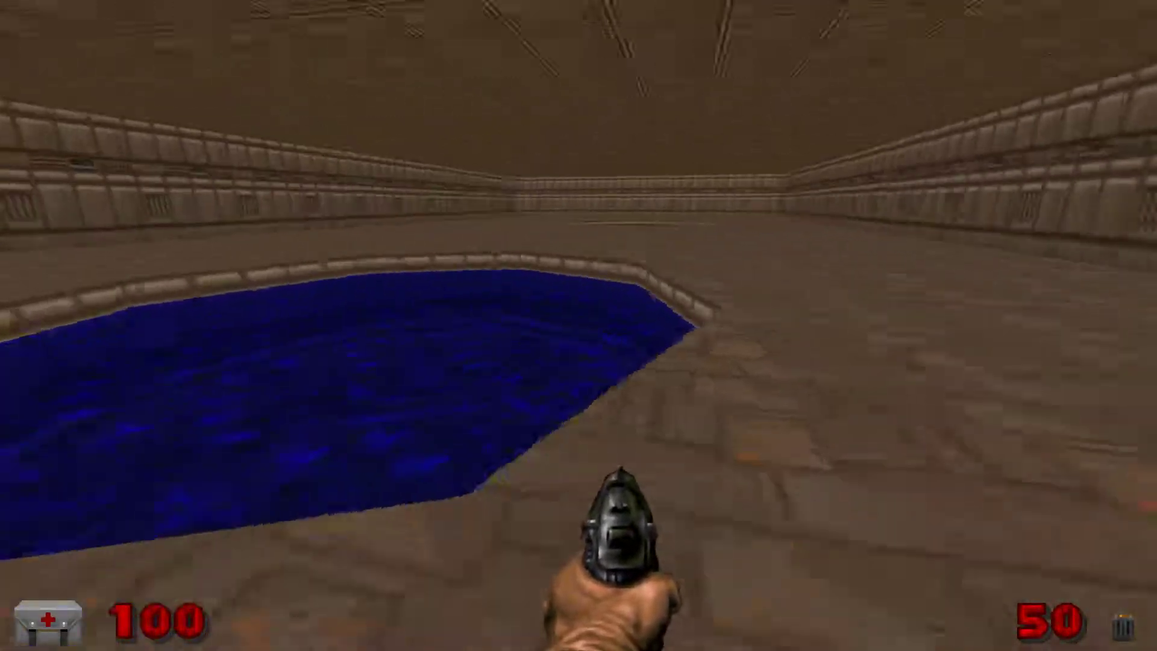
key("w")
key("s")
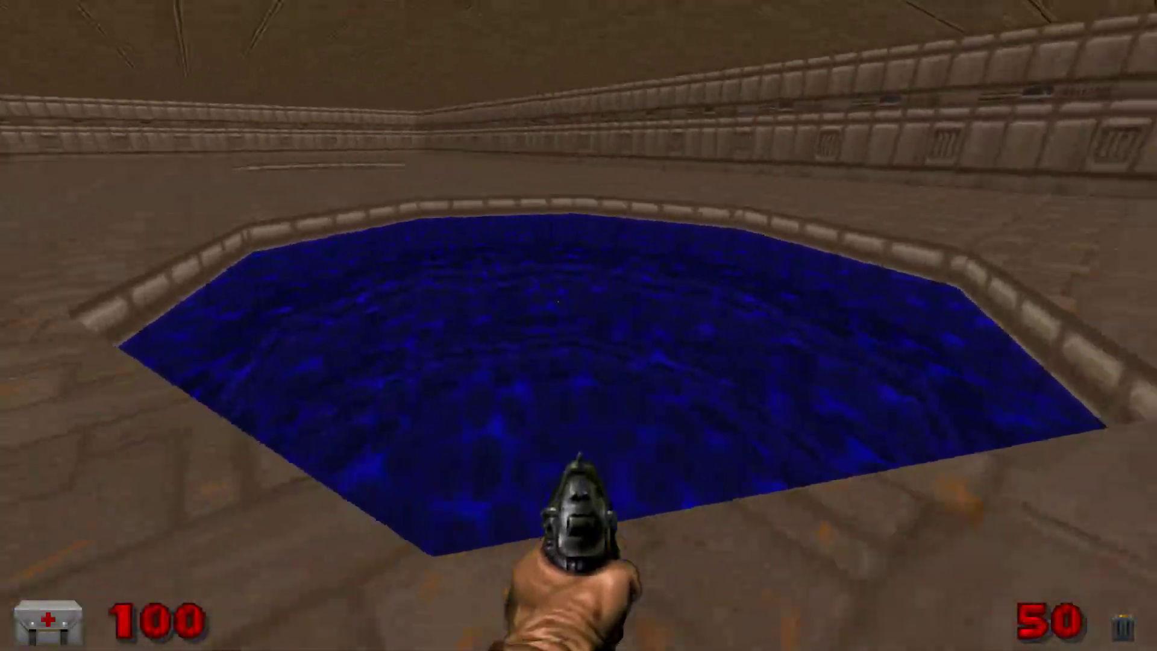
key("w")
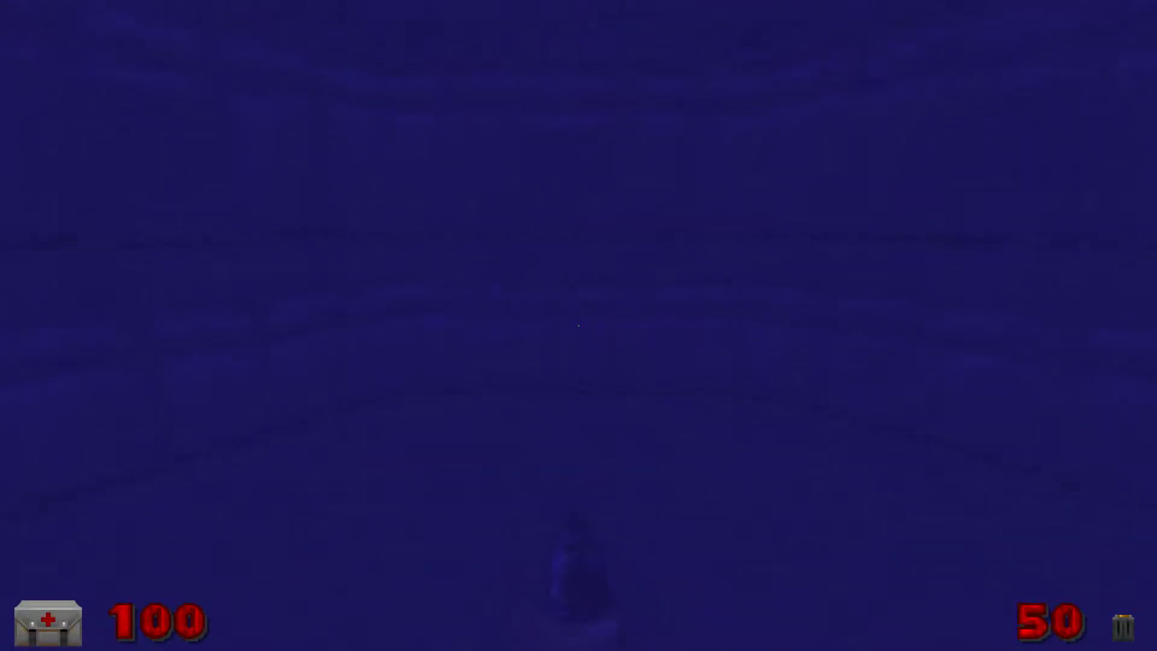
key("s")
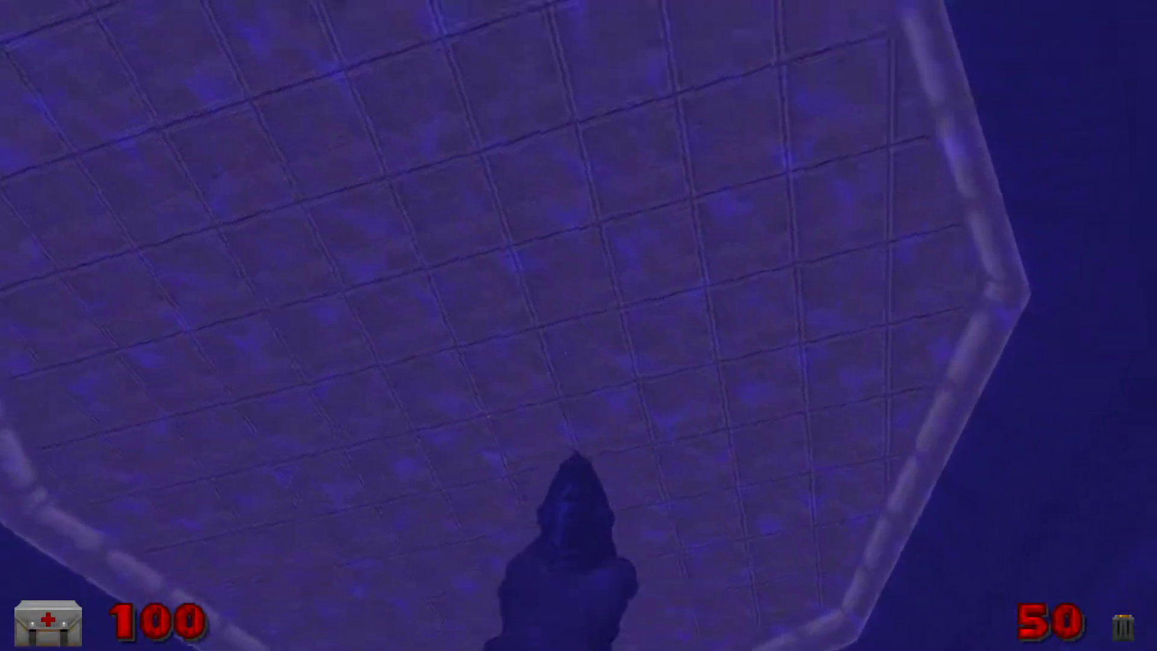
key("w")
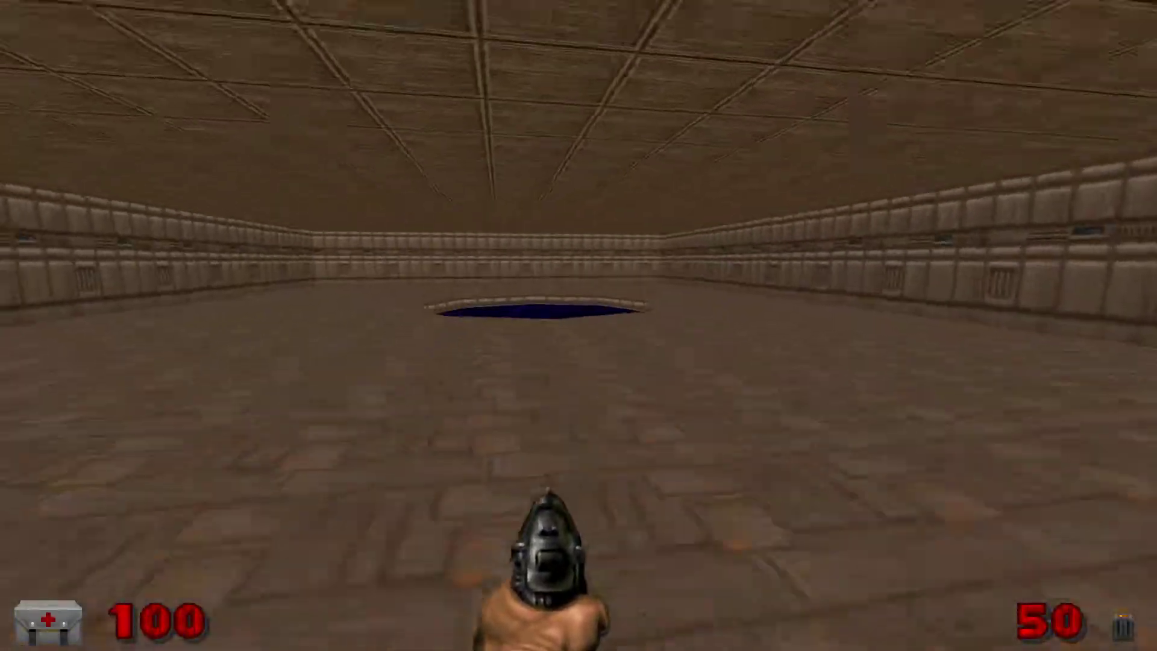
- Walk across the room back to the blue pool and inspect its surface from the rim
key("w")
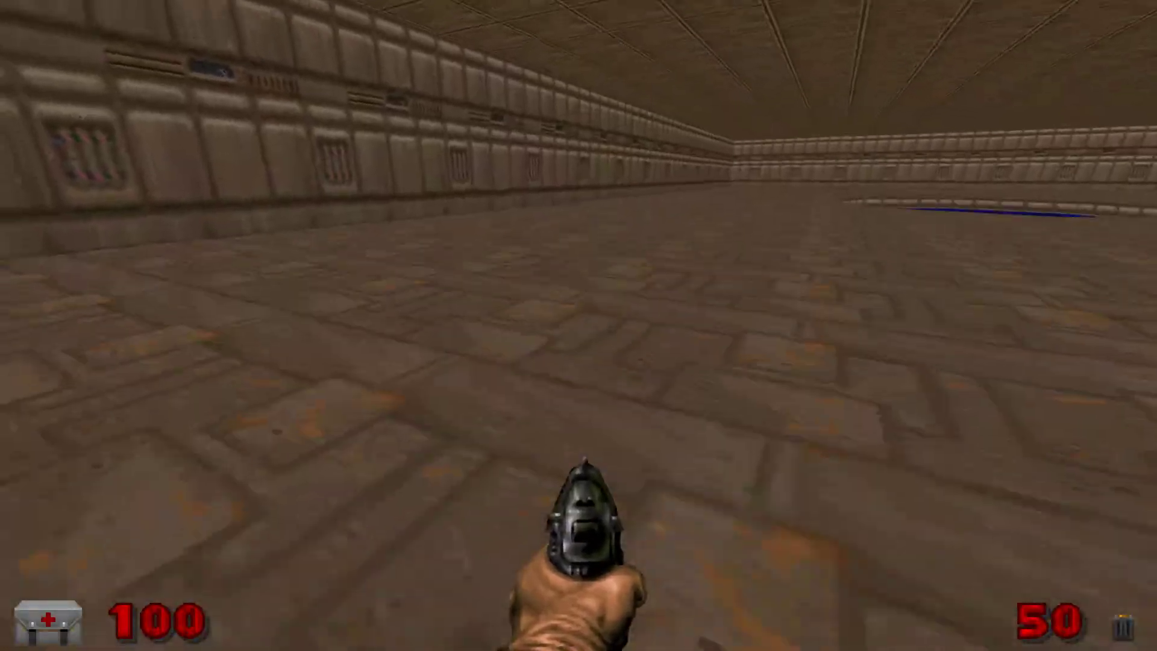
key("w")
key("w")
key("s")
key("w")
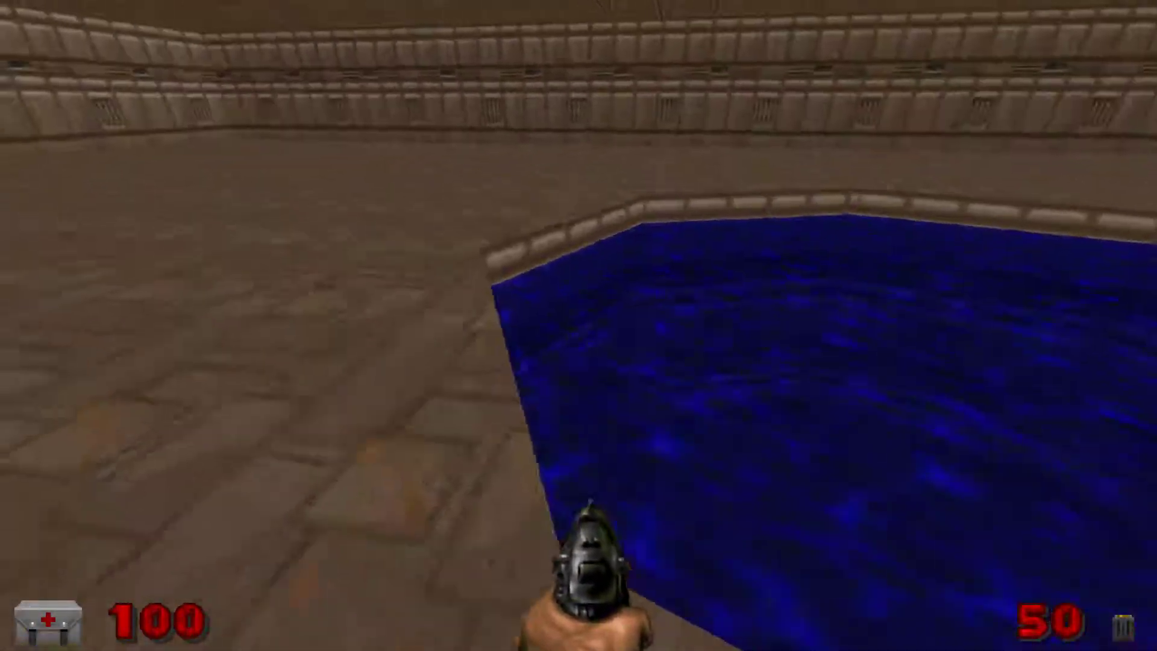